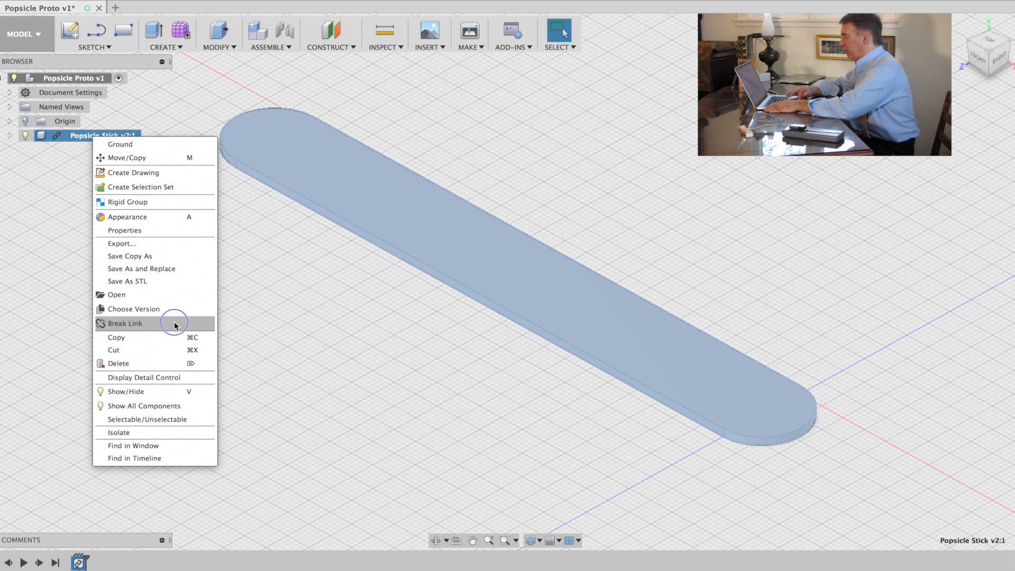
# Step: Break the link between the Popsicle Stick component and its source design
pyautogui.click(174, 323)
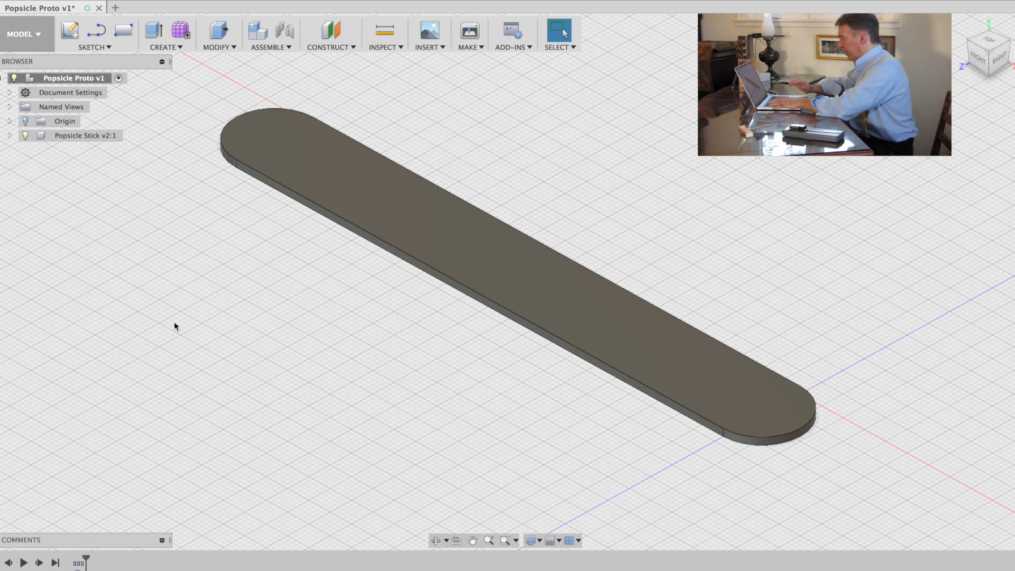
# Step: Examine the orientation of the popsicle stick from the right, from above and from the back
pyautogui.click(1000, 63)
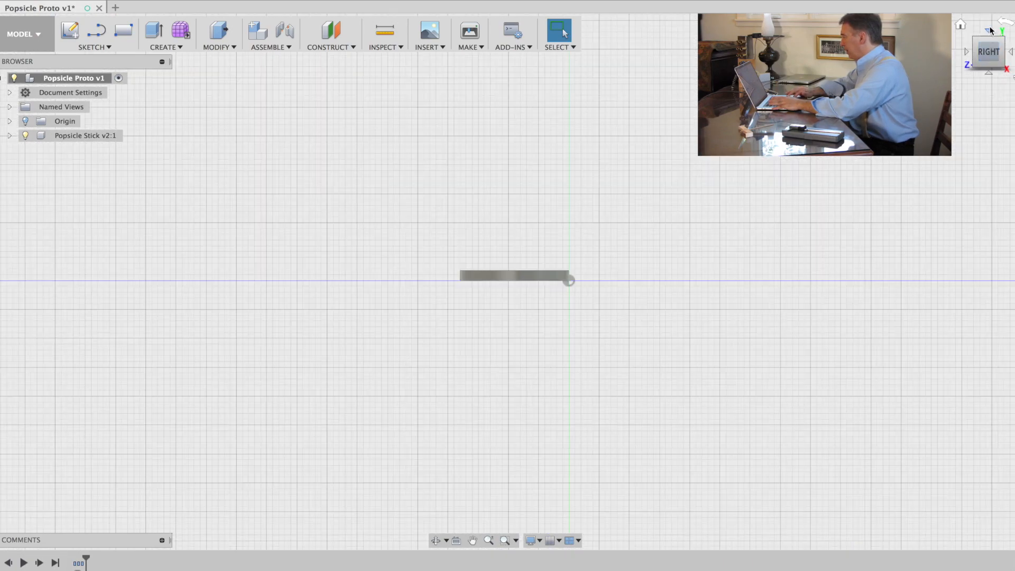
pyautogui.click(989, 31)
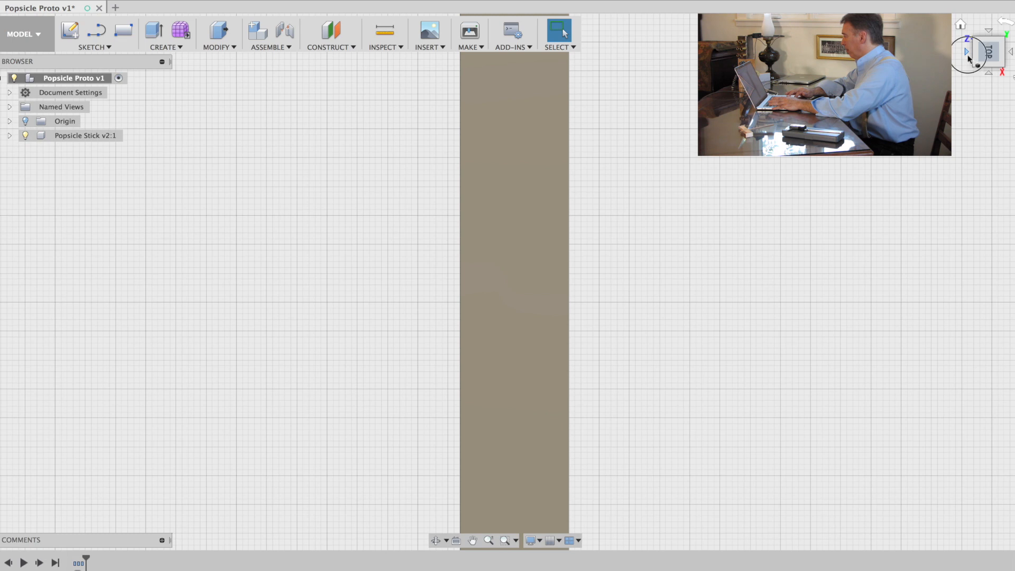
pyautogui.click(1014, 55)
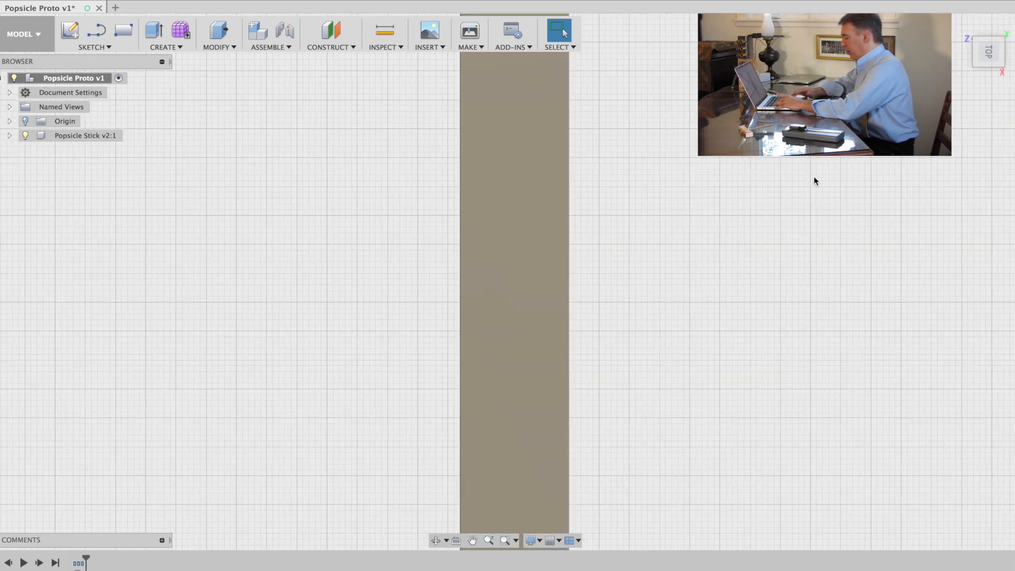
pyautogui.keyDown('shift'); pyautogui.hscroll(-5, 813, 176); pyautogui.keyUp('shift')
pyautogui.keyDown('shift'); pyautogui.scroll(-5, 813, 176); pyautogui.keyUp('shift')
pyautogui.keyDown('shift'); pyautogui.scroll(-5, 814, 176); pyautogui.keyUp('shift')
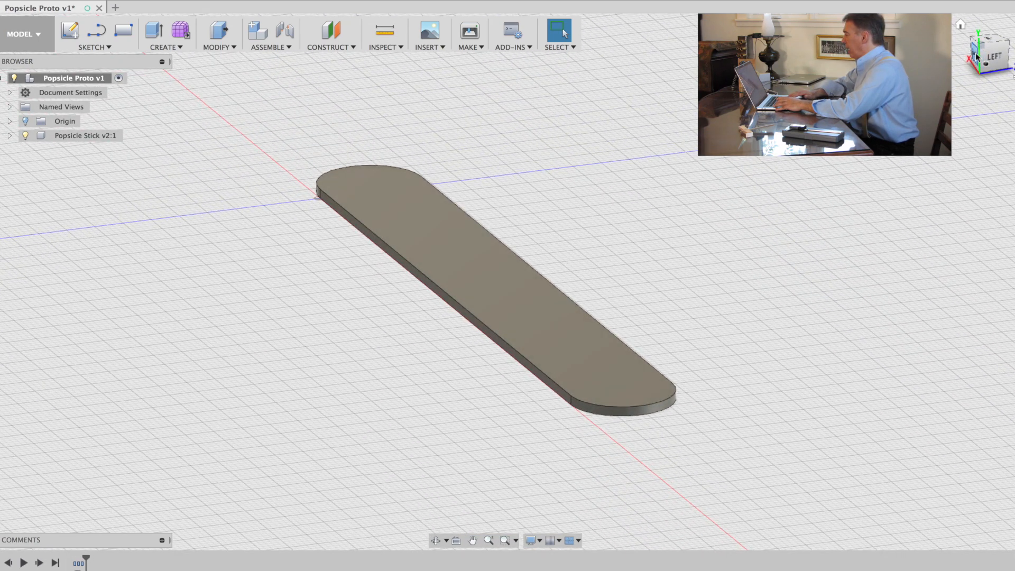
pyautogui.keyDown('shift'); pyautogui.hscroll(-5, 983, 59); pyautogui.keyUp('shift')
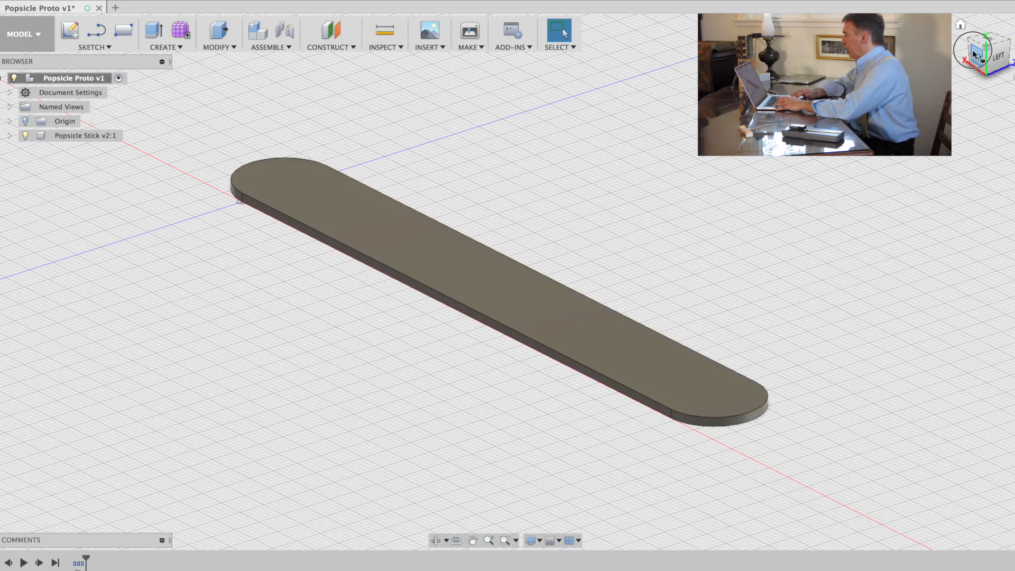
pyautogui.keyDown('shift'); pyautogui.hscroll(-5, 1004, 57); pyautogui.keyUp('shift')
pyautogui.keyDown('shift'); pyautogui.hscroll(-3, 1010, 58); pyautogui.keyUp('shift')
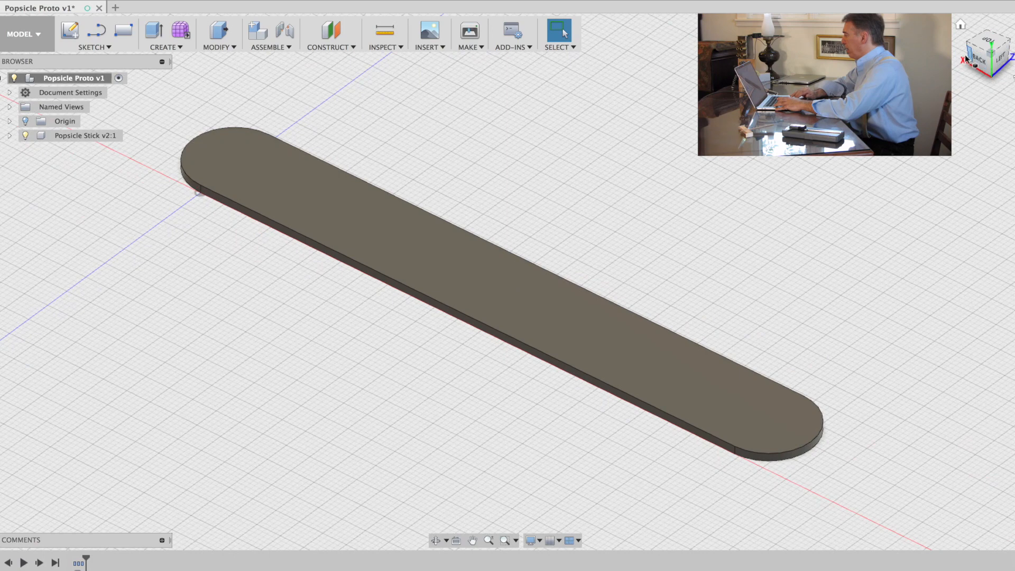
pyautogui.keyDown('shift'); pyautogui.hscroll(-5, 1011, 57); pyautogui.keyUp('shift')
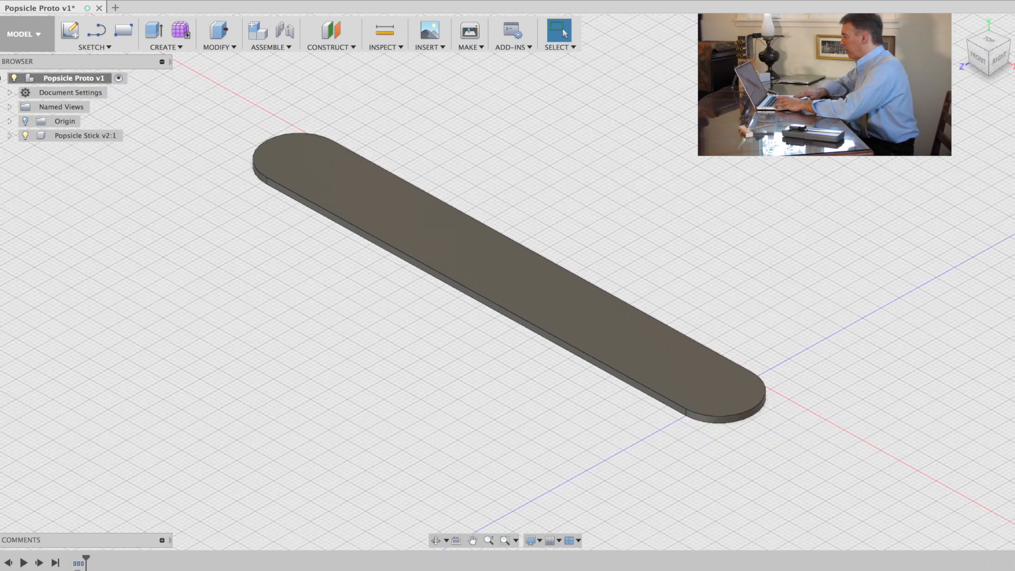
# Step: Rotate the Popsicle Stick component 90 degrees about its long upper rear edge so it stands on edge
pyautogui.click(533, 272)
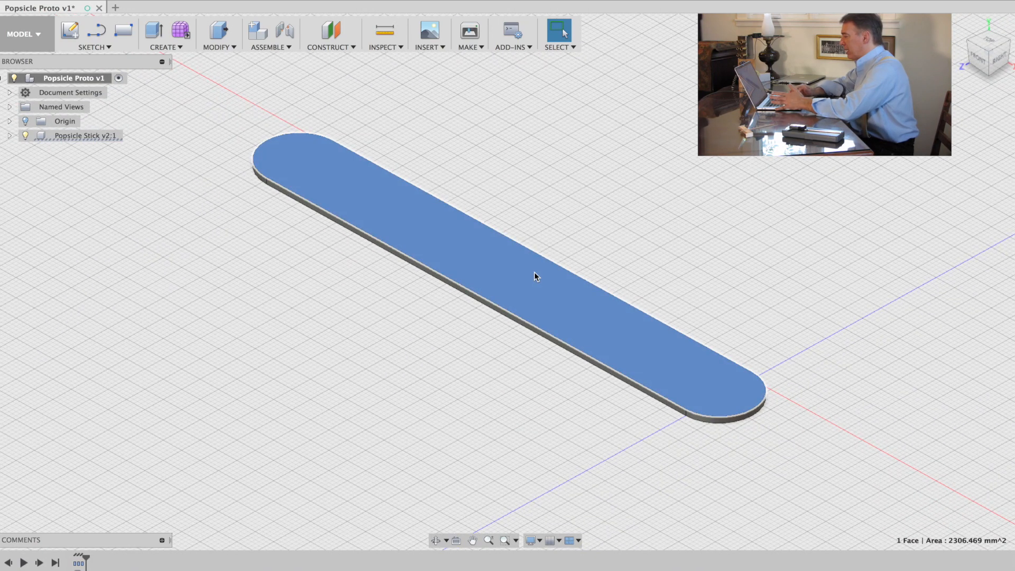
pyautogui.click(118, 135)
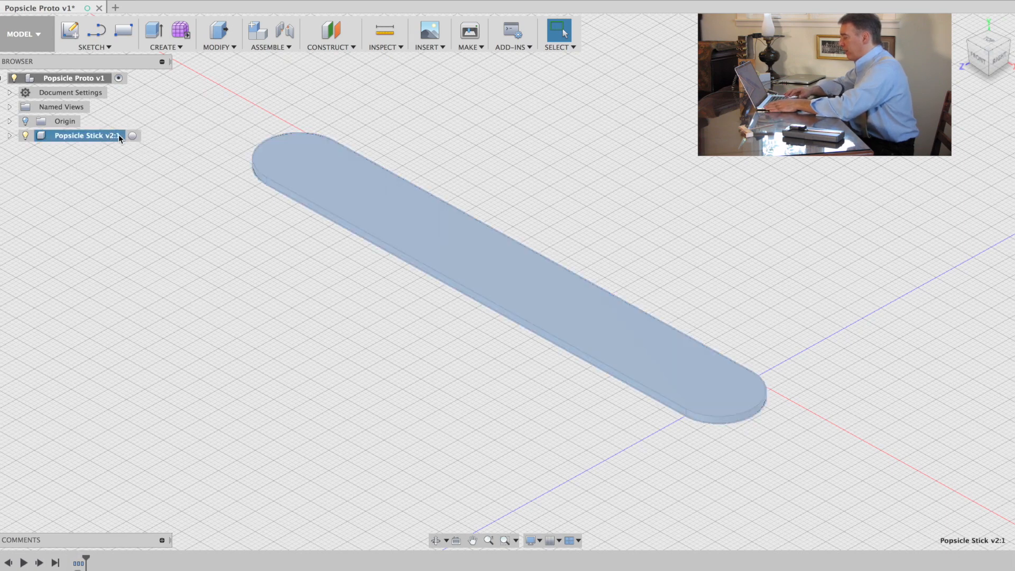
pyautogui.rightClick(119, 135)
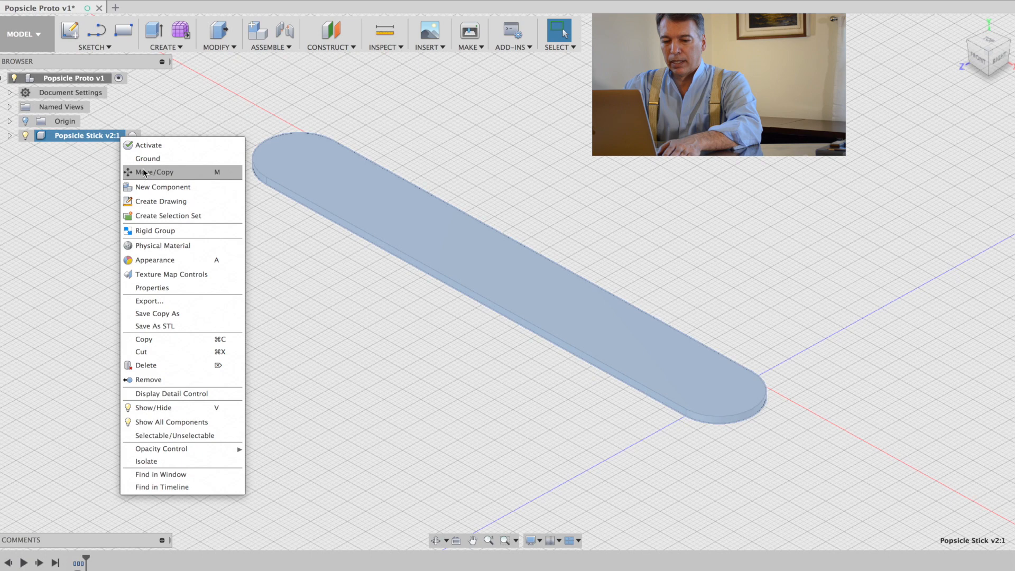
pyautogui.click(163, 289)
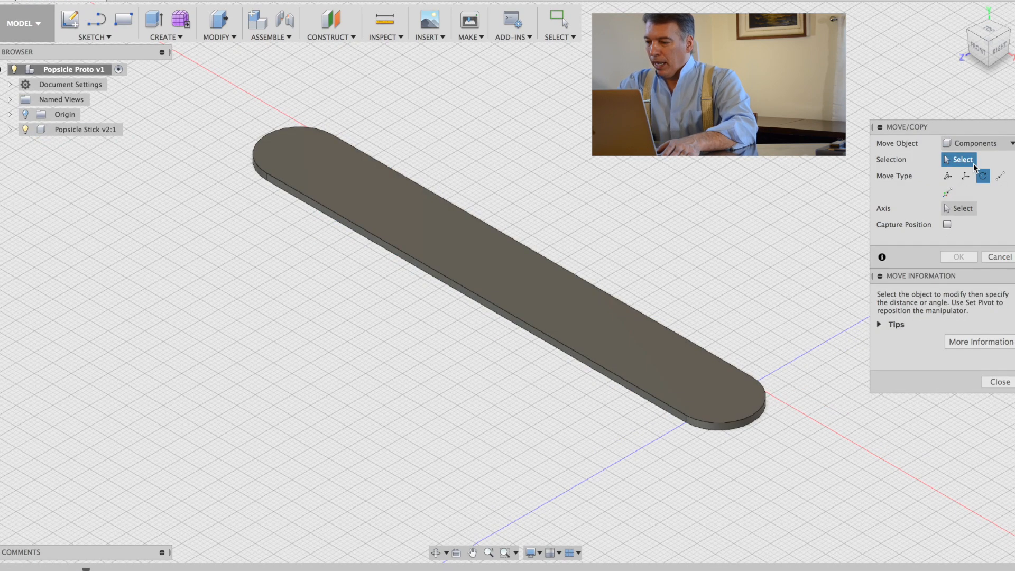
pyautogui.click(561, 323)
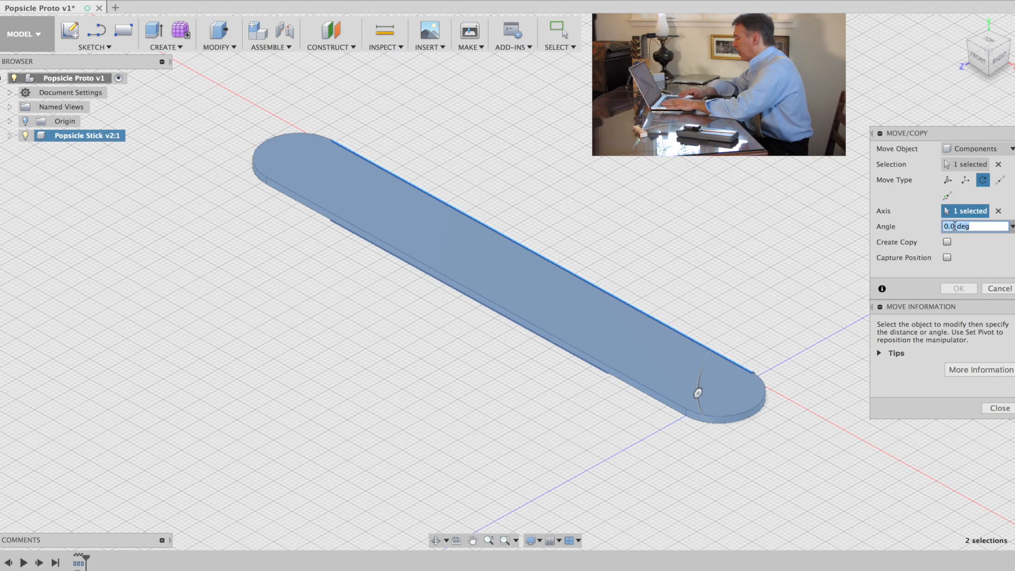
pyautogui.write('90')
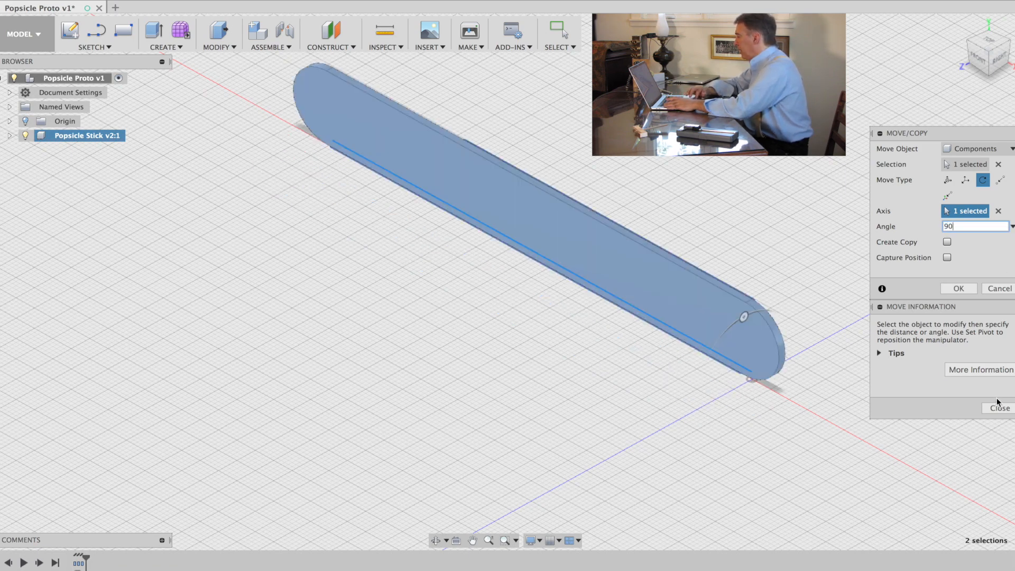
pyautogui.click(967, 292)
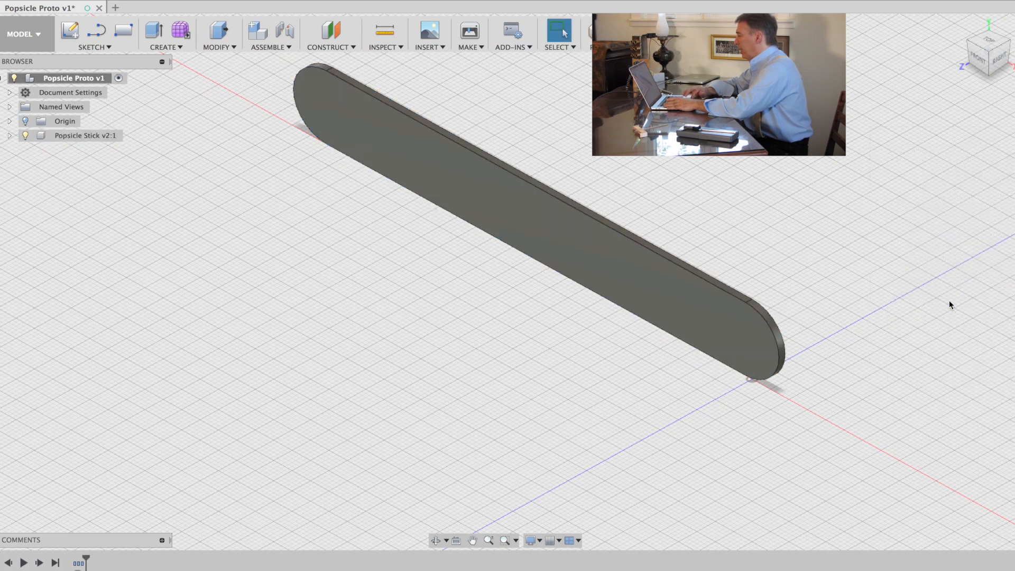
# Step: Copy the Popsicle Stick component and paste it as a new independent component into the Popsicle Proto assembly
pyautogui.scroll(3, 652, 373)
pyautogui.scroll(-3, 652, 373)
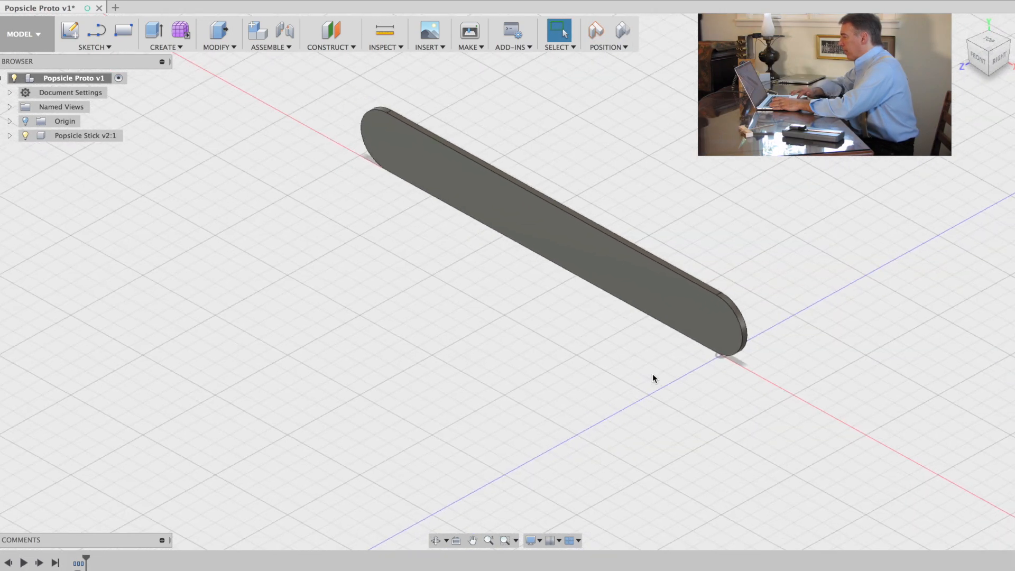
pyautogui.click(86, 136)
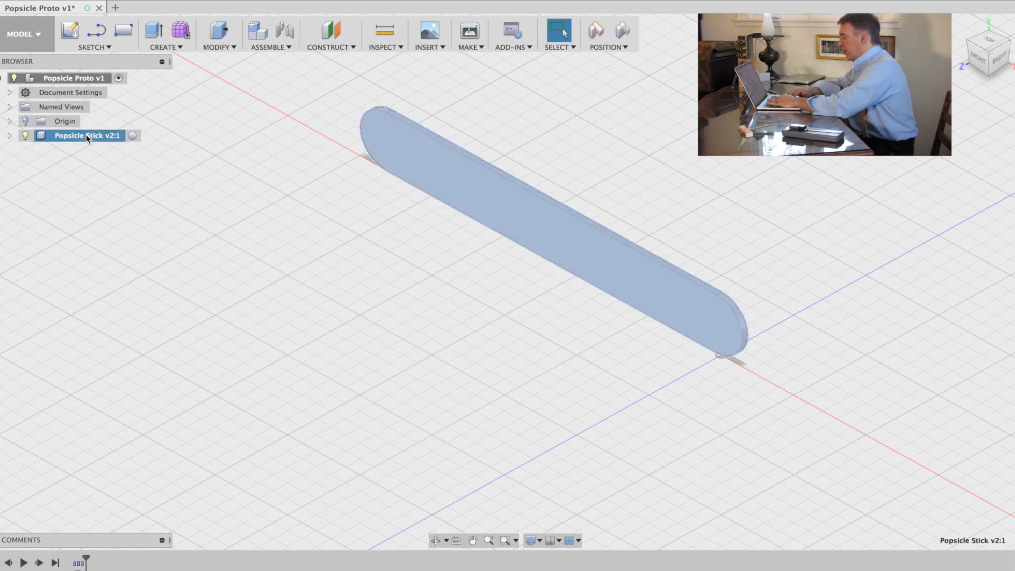
pyautogui.click(81, 76)
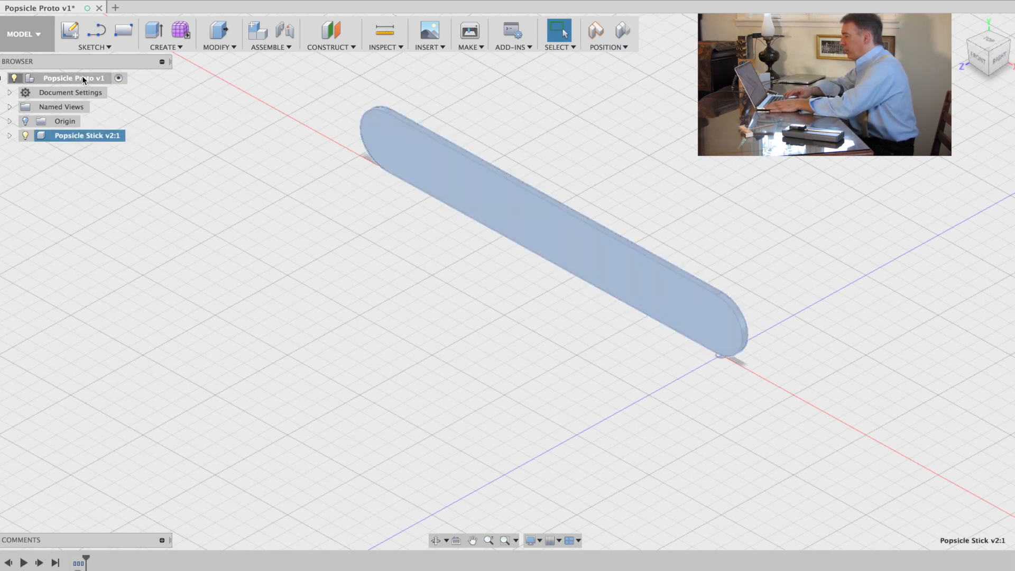
pyautogui.rightClick(82, 76)
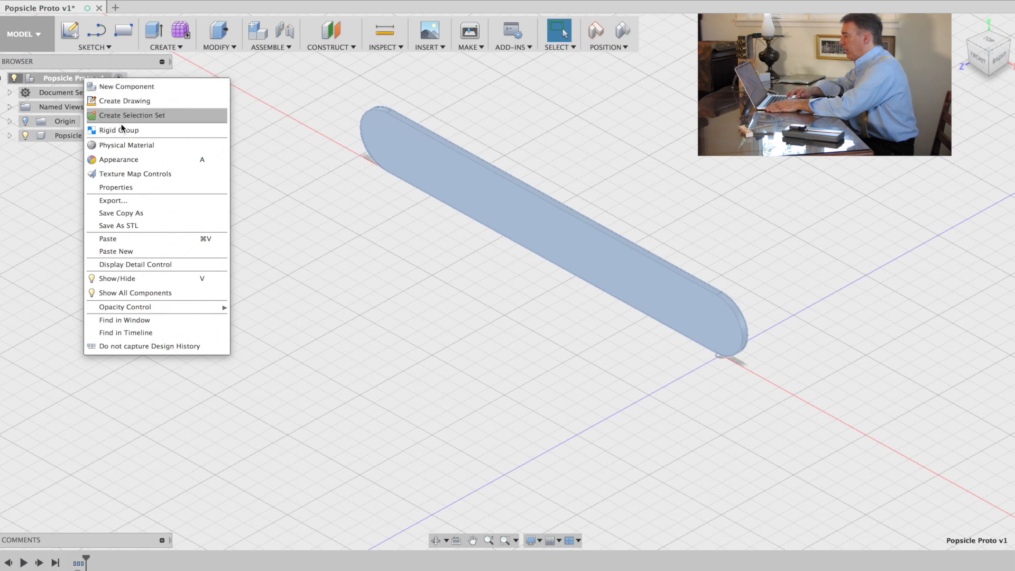
pyautogui.click(128, 251)
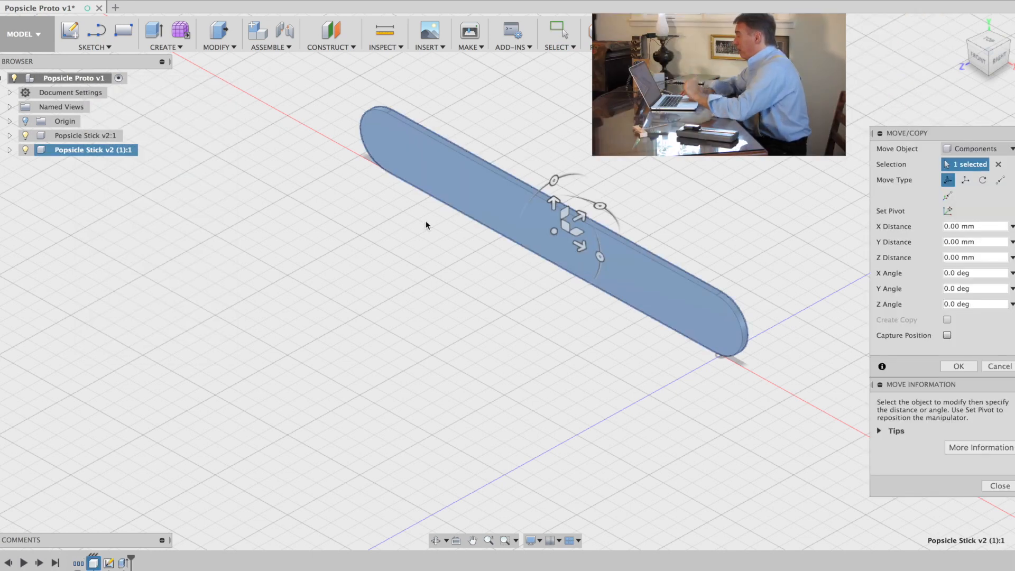
# Step: Offset the pasted stick from the original by a Y distance of -30 mm
pyautogui.click(578, 221)
pyautogui.moveTo(578, 225); pyautogui.dragTo(528, 246)
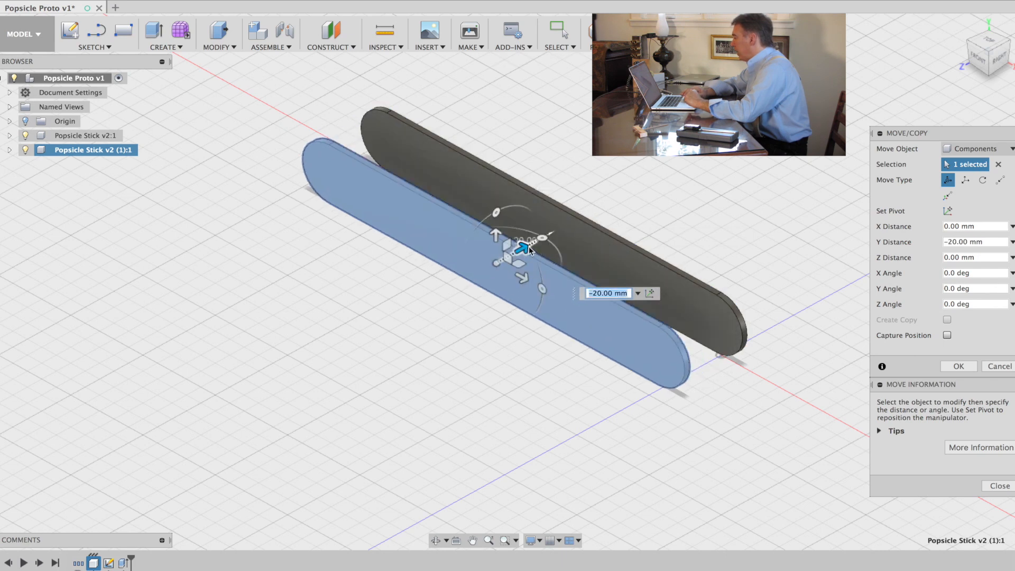
pyautogui.click(953, 242)
pyautogui.press('BackSpace')
pyautogui.write('3')
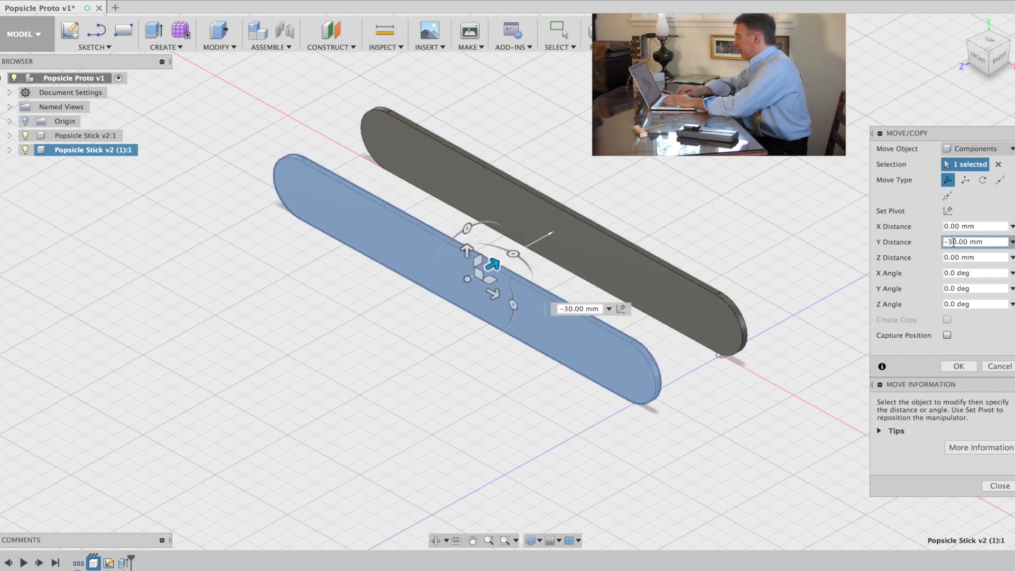
pyautogui.press('Return')
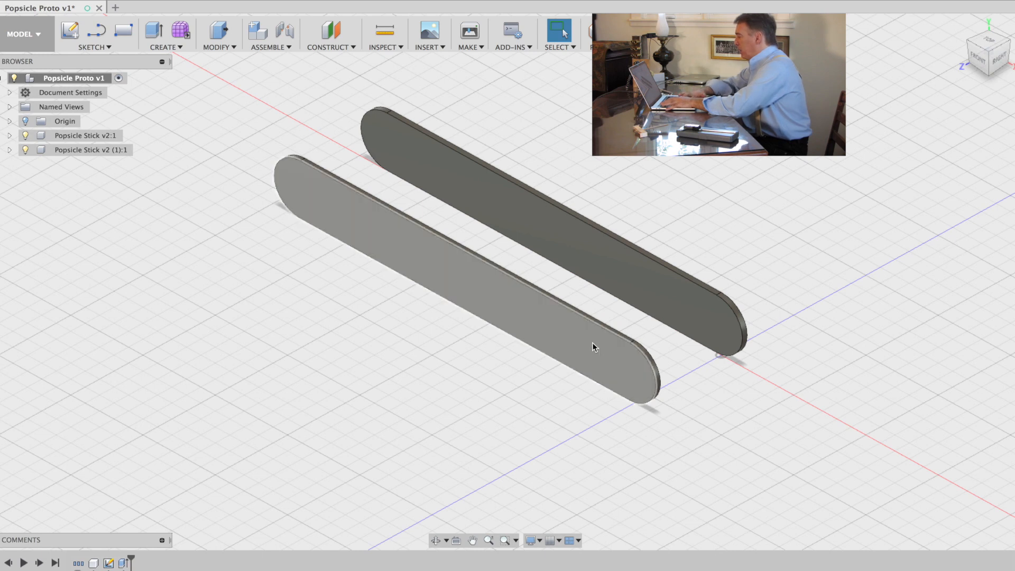
# Step: Paste another independent copy of the stick and offset it by a Y distance of 30 mm on the opposite side
pyautogui.rightClick(92, 79)
pyautogui.click(161, 253)
pyautogui.click(947, 257)
pyautogui.click(949, 242)
pyautogui.write('30.00')
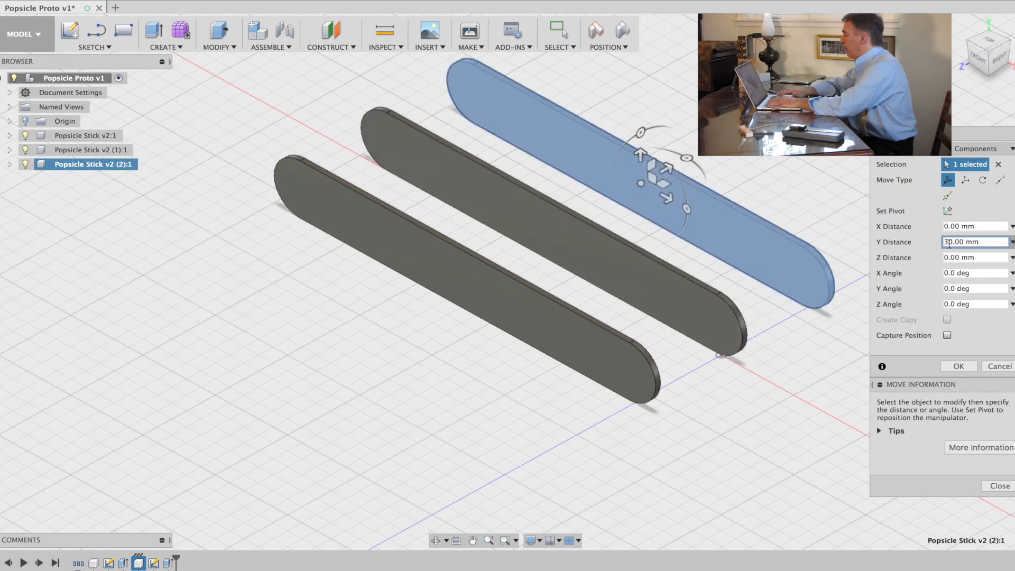
pyautogui.press('Return')
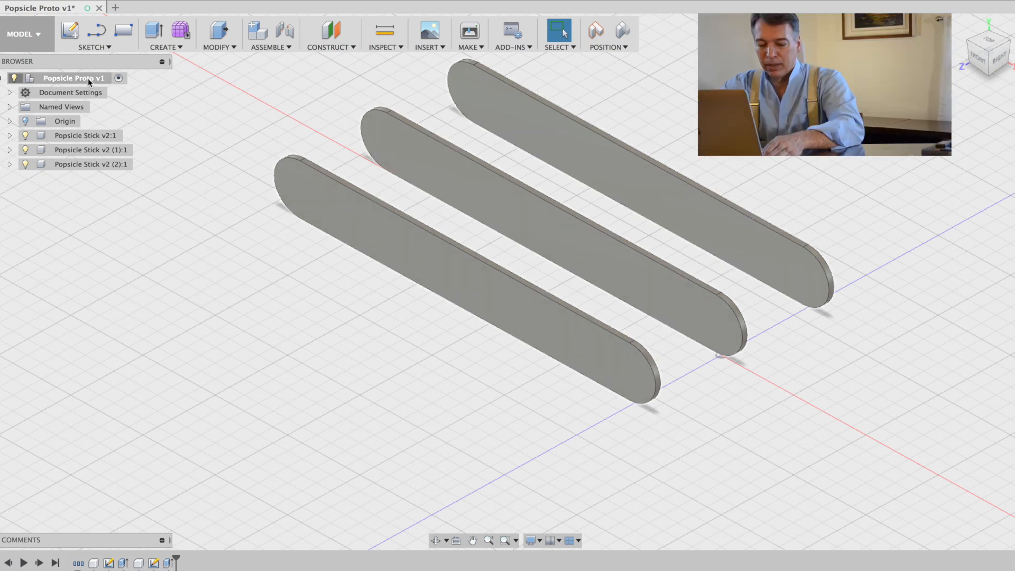
# Step: Paste a third independent copy of the stick and turn it across the three parallel sticks with a Z angle of 90 degrees
pyautogui.rightClick(89, 79)
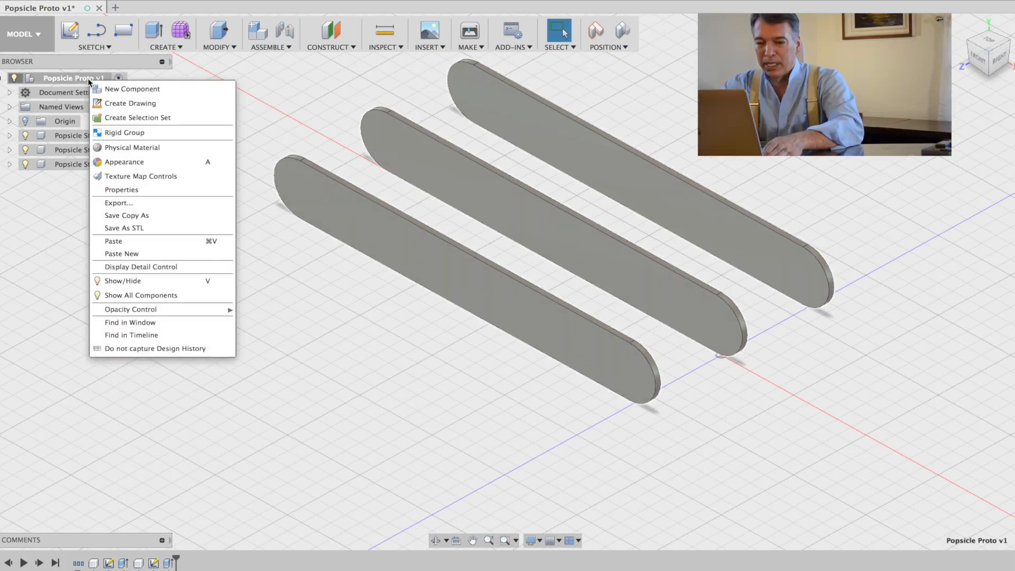
pyautogui.click(135, 255)
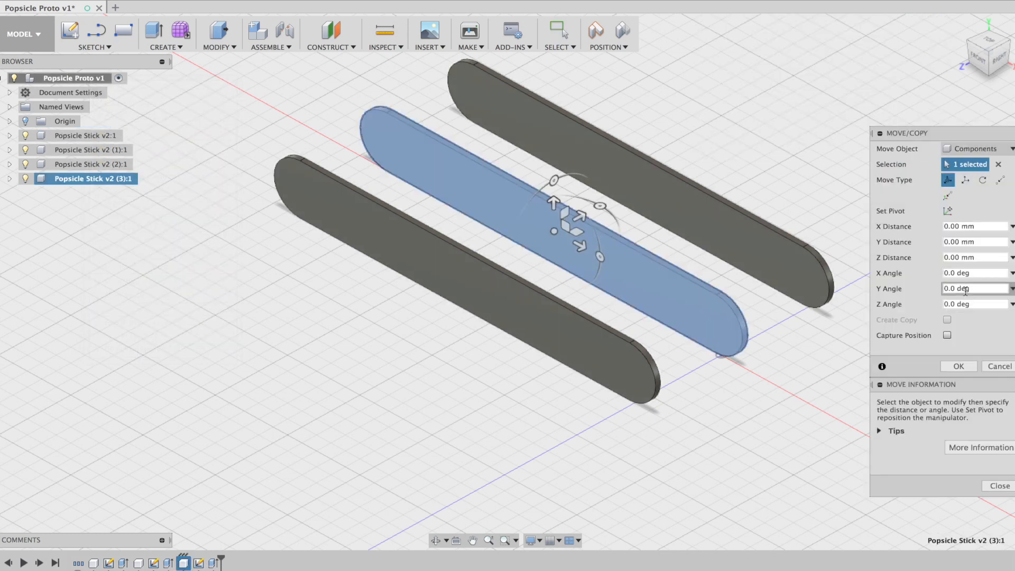
pyautogui.doubleClick(952, 304)
pyautogui.write('90')
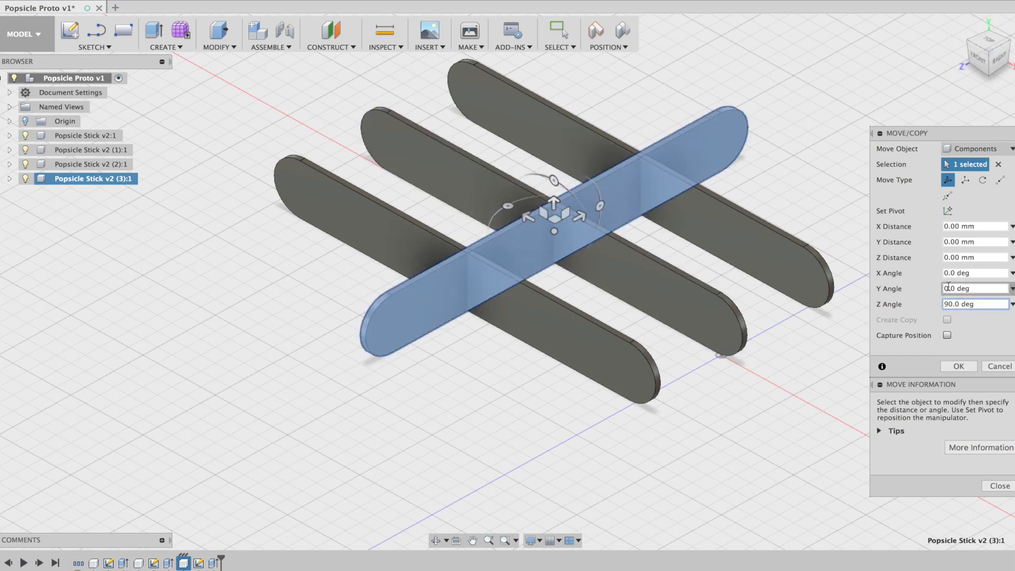
pyautogui.doubleClick(947, 288)
pyautogui.write('90')
pyautogui.press('BackSpace')
pyautogui.press('BackSpace')
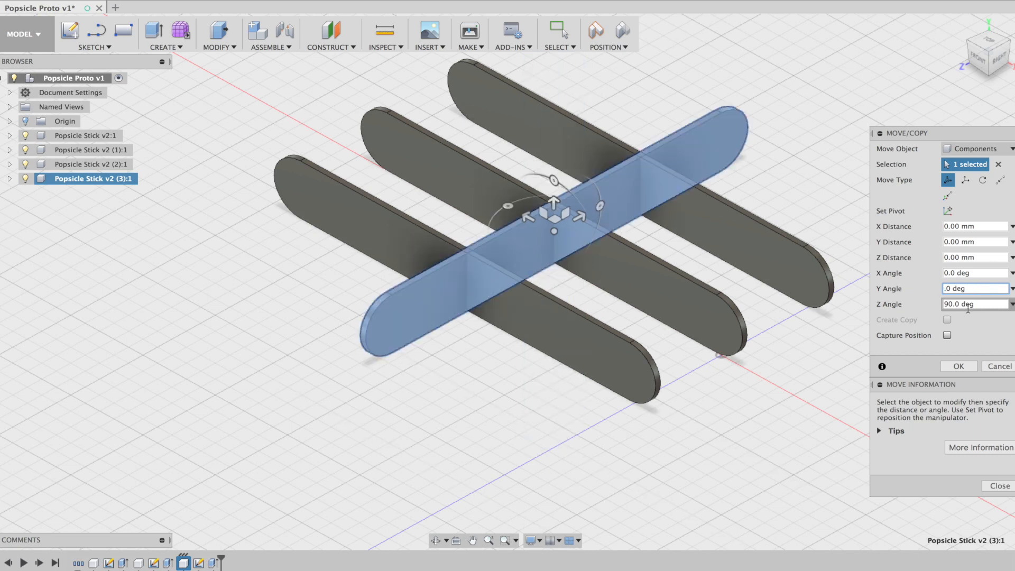
# Step: Set the crosswise stick's X angle to 90 degrees so it lies flat
pyautogui.click(949, 274)
pyautogui.press('BackSpace')
pyautogui.write('9')
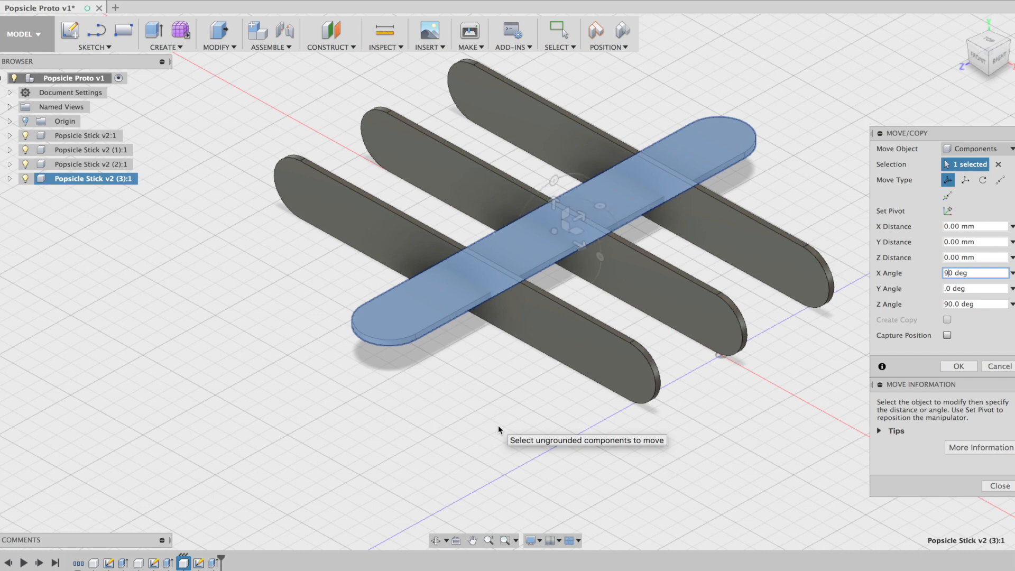
# Step: Lower the crosswise stick beneath the three upright sticks with a Y distance of -10 mm
pyautogui.keyDown('shift'); pyautogui.scroll(-10, 498, 425); pyautogui.keyUp('shift')
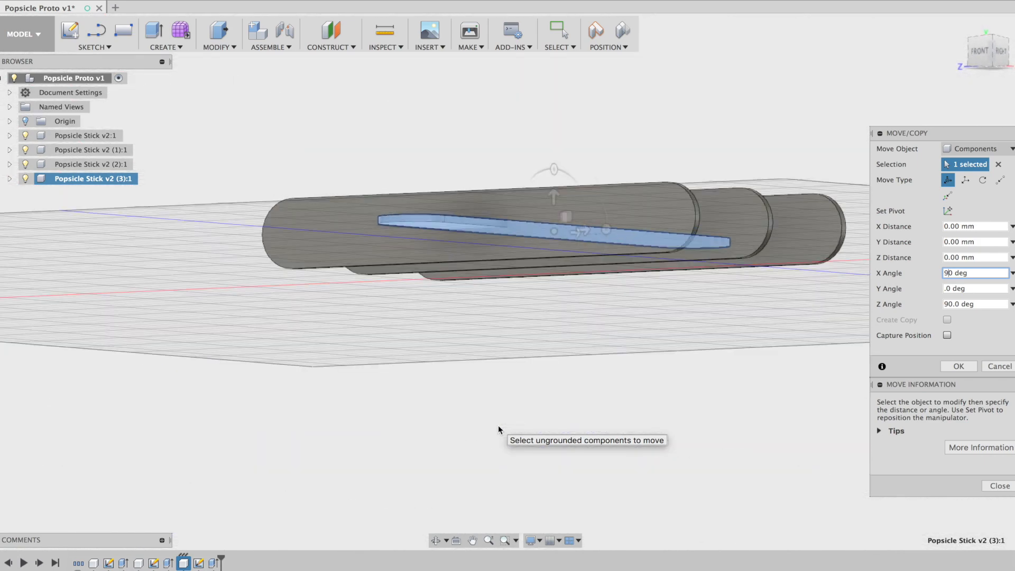
pyautogui.keyDown('shift'); pyautogui.scroll(2, 498, 425); pyautogui.keyUp('shift')
pyautogui.keyDown('shift'); pyautogui.scroll(1, 497, 425); pyautogui.keyUp('shift')
pyautogui.keyDown('shift'); pyautogui.scroll(-2, 497, 425); pyautogui.keyUp('shift')
pyautogui.keyDown('shift'); pyautogui.scroll(2, 498, 424); pyautogui.keyUp('shift')
pyautogui.keyDown('shift'); pyautogui.scroll(-2, 498, 425); pyautogui.keyUp('shift')
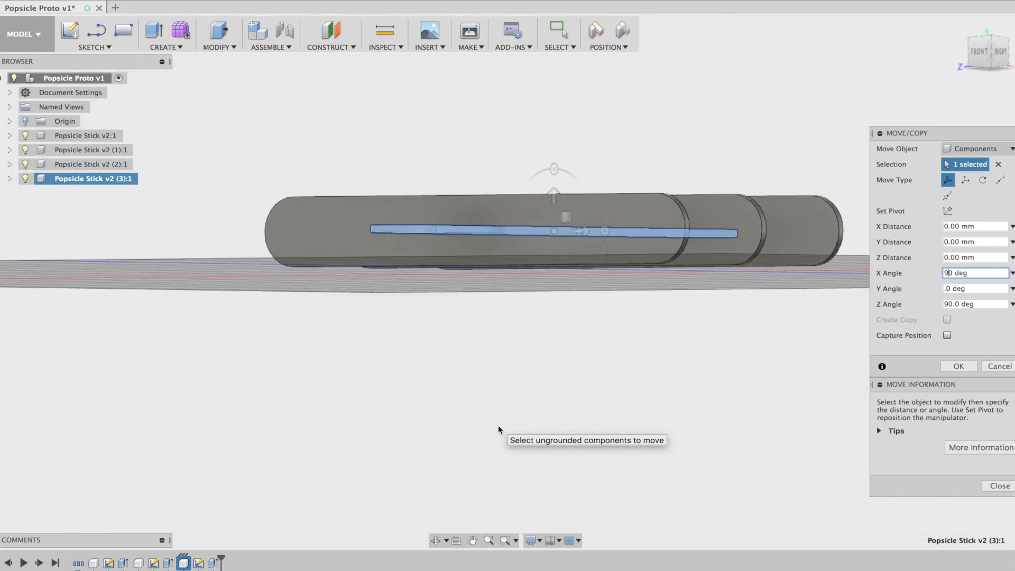
pyautogui.keyDown('shift'); pyautogui.scroll(3, 498, 425); pyautogui.keyUp('shift')
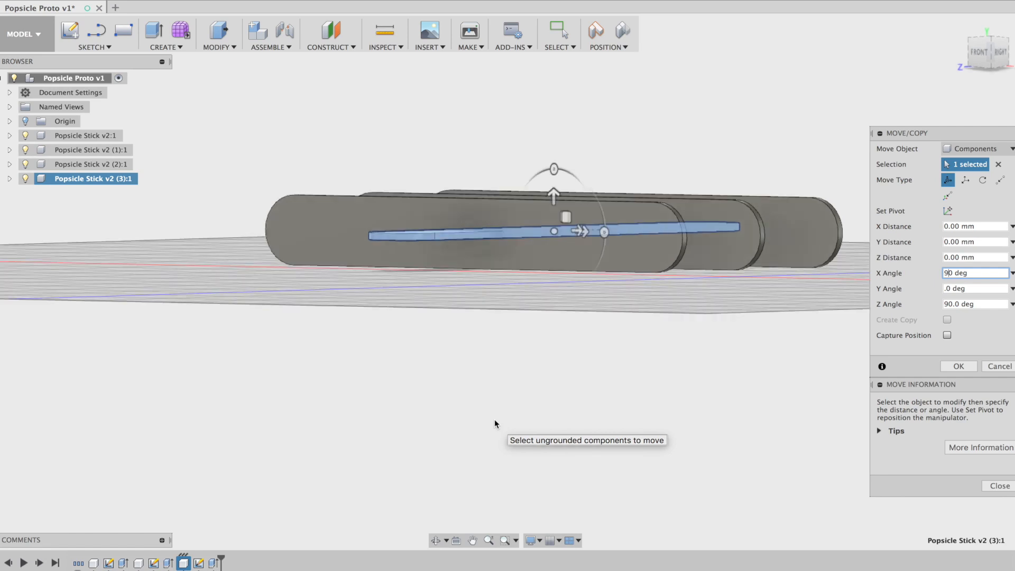
pyautogui.moveTo(553, 198); pyautogui.dragTo(555, 214)
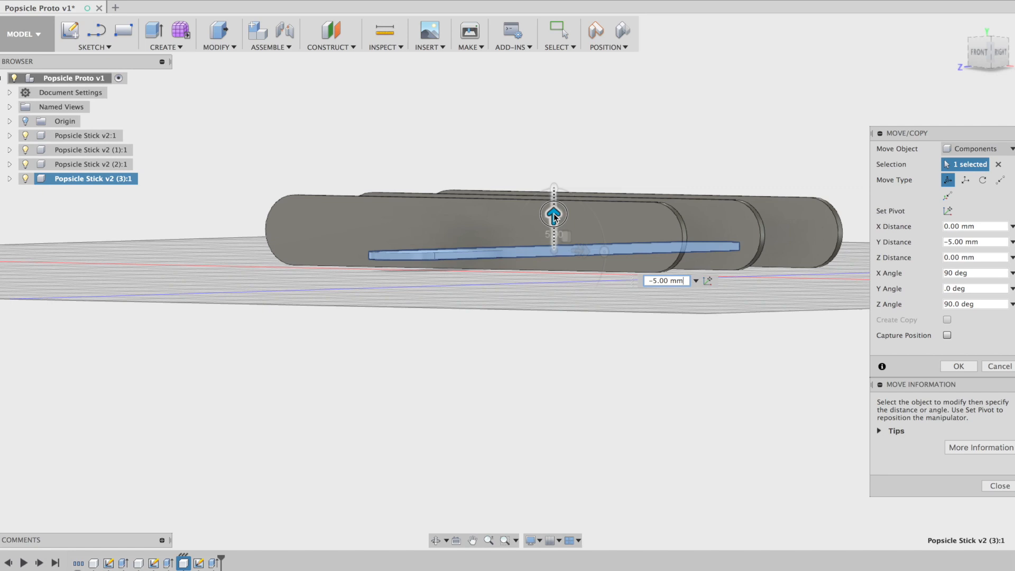
pyautogui.moveTo(555, 216); pyautogui.dragTo(553, 233)
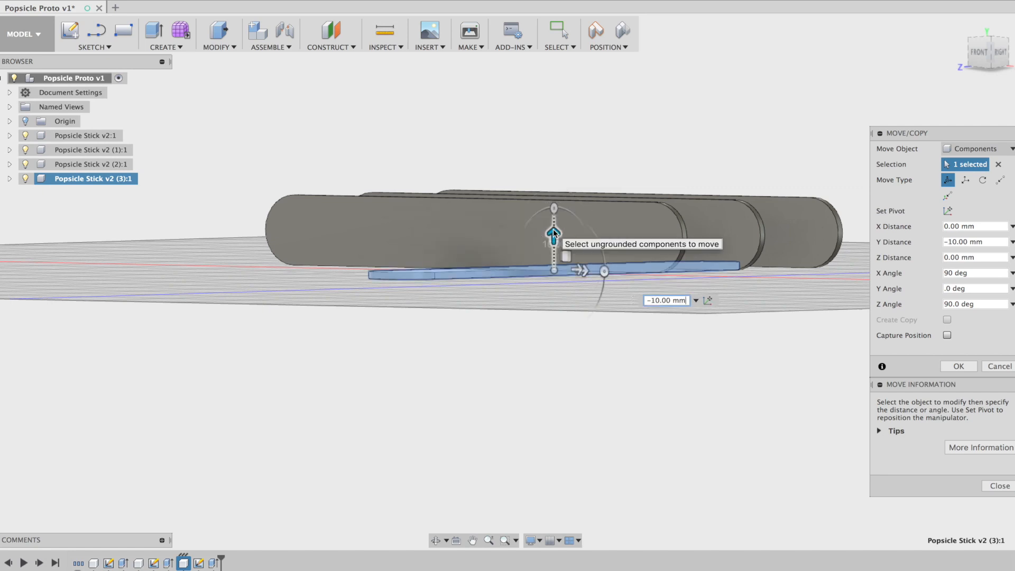
pyautogui.scroll(-2, 559, 319)
pyautogui.scroll(-2, 560, 322)
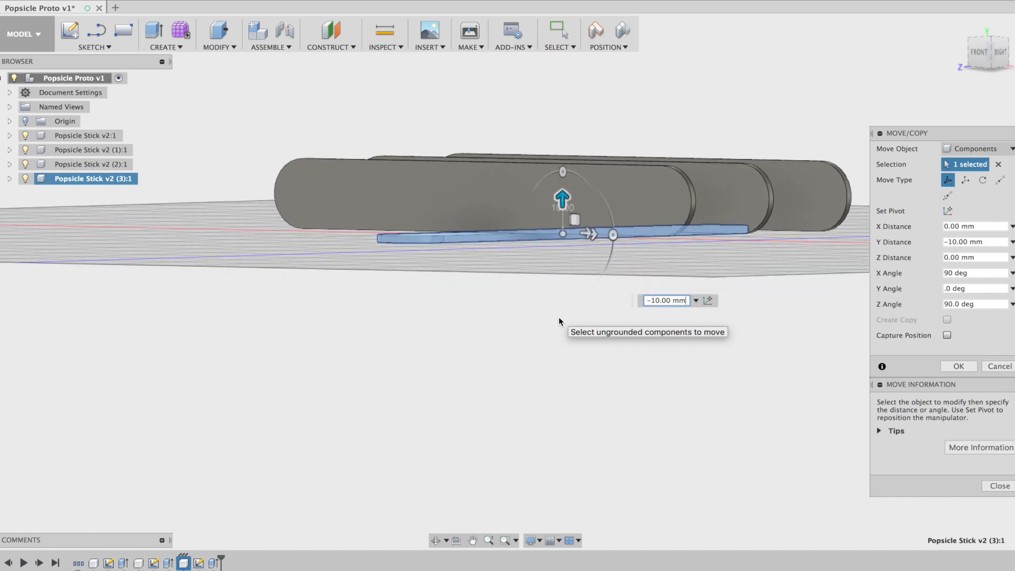
# Step: Shift the crosswise stick along the upright sticks toward one end with a Z distance of -35 mm and finish the move
pyautogui.keyDown('shift'); pyautogui.scroll(-5, 559, 322); pyautogui.keyUp('shift')
pyautogui.click(985, 53)
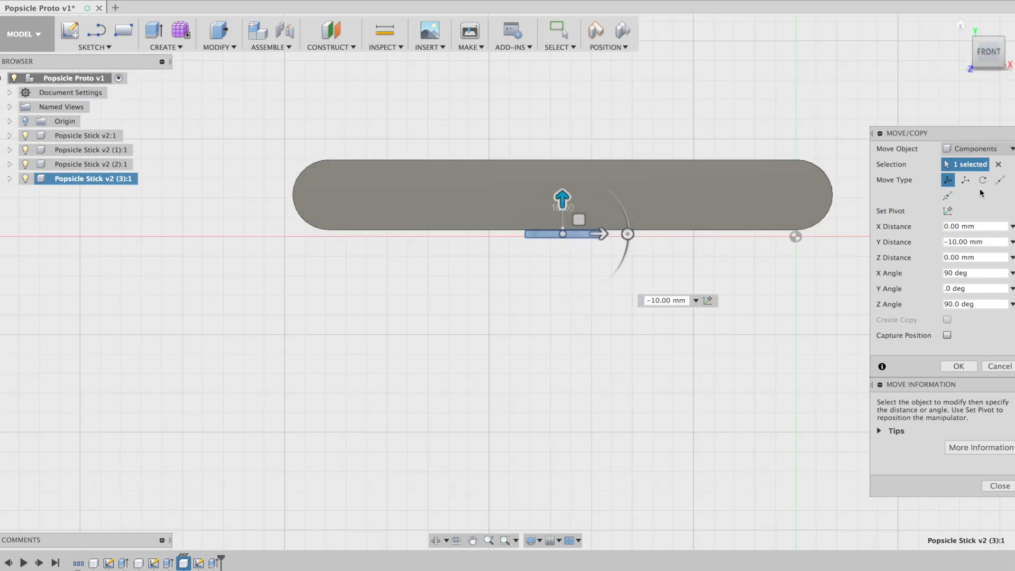
pyautogui.moveTo(602, 233); pyautogui.dragTo(439, 247)
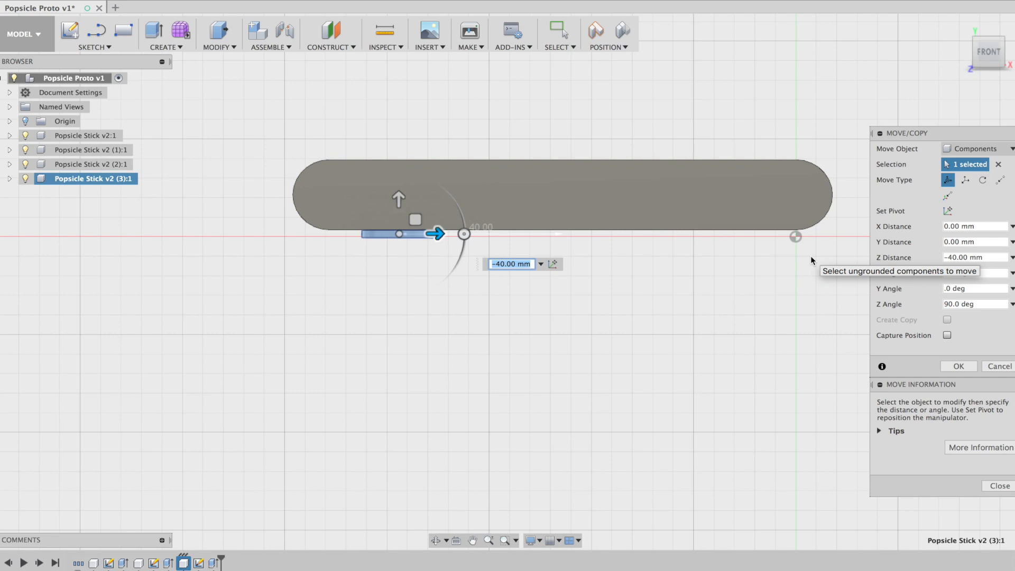
pyautogui.click(955, 257)
pyautogui.press('BackSpace')
pyautogui.press('BackSpace')
pyautogui.write('35')
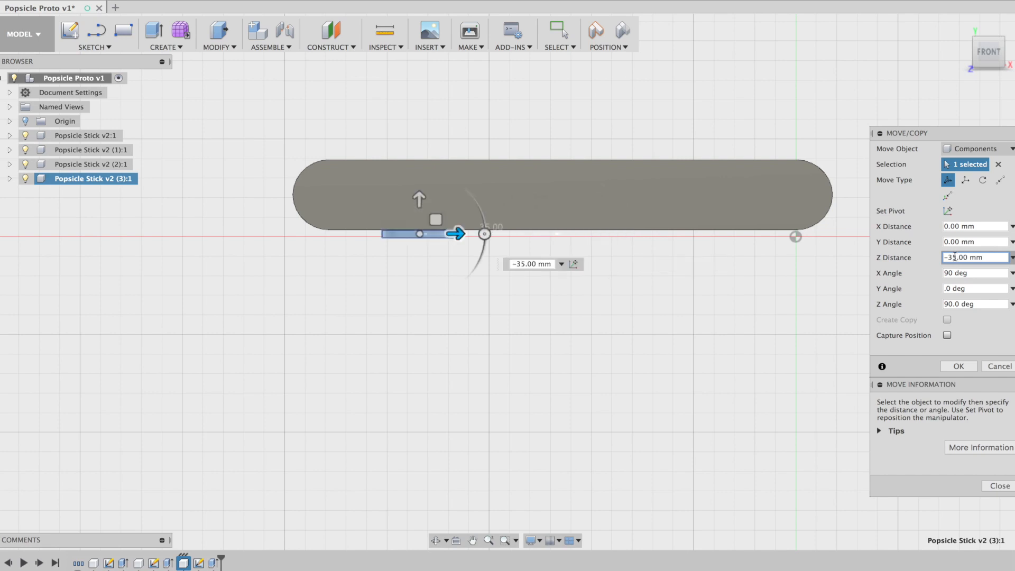
pyautogui.press('Return')
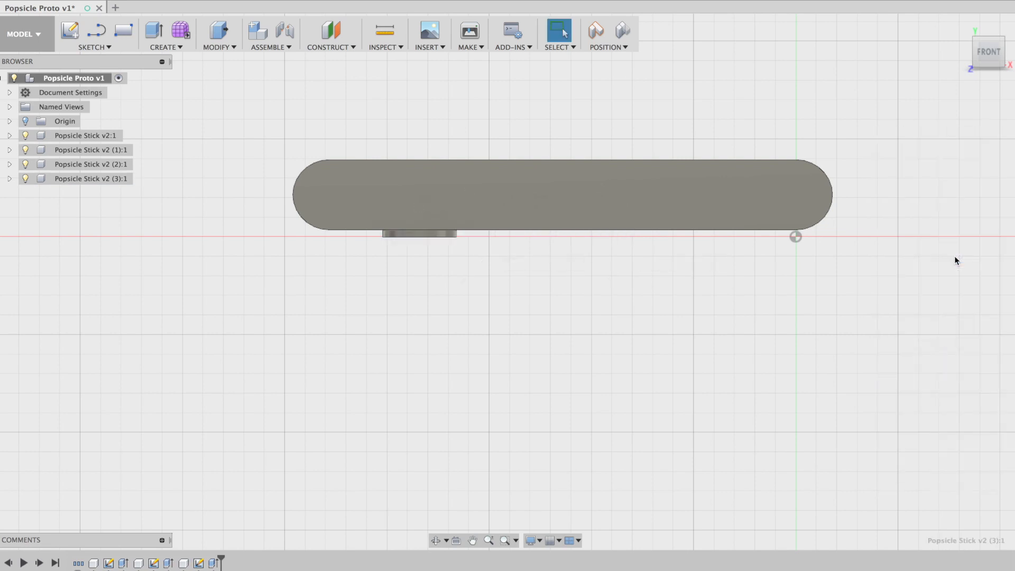
# Step: Paste another independent copy of the stick and lay it flat crosswise with Y and Z angles of 90 degrees
pyautogui.rightClick(81, 77)
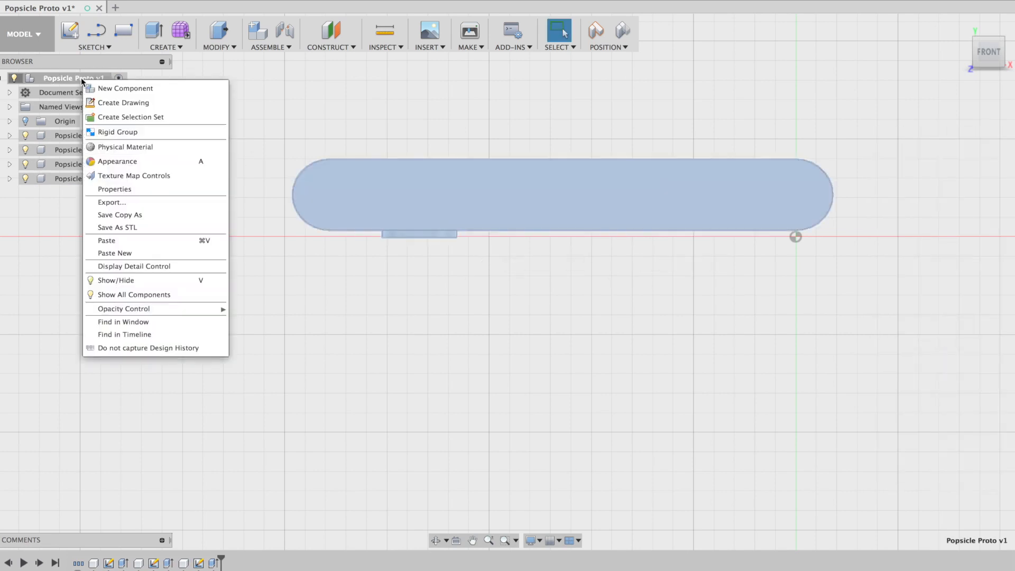
pyautogui.click(143, 252)
pyautogui.click(953, 288)
pyautogui.write('90')
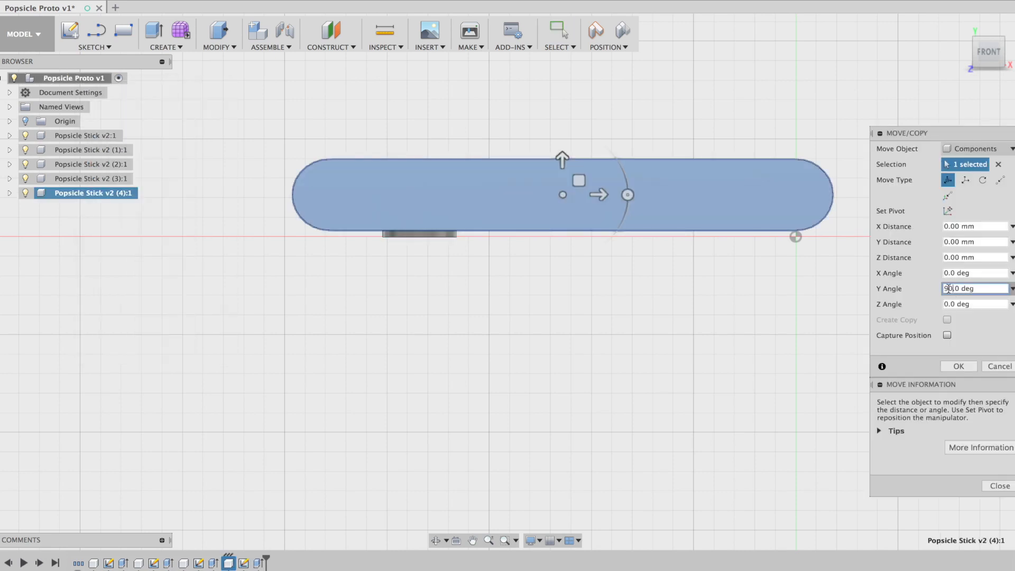
pyautogui.click(952, 304)
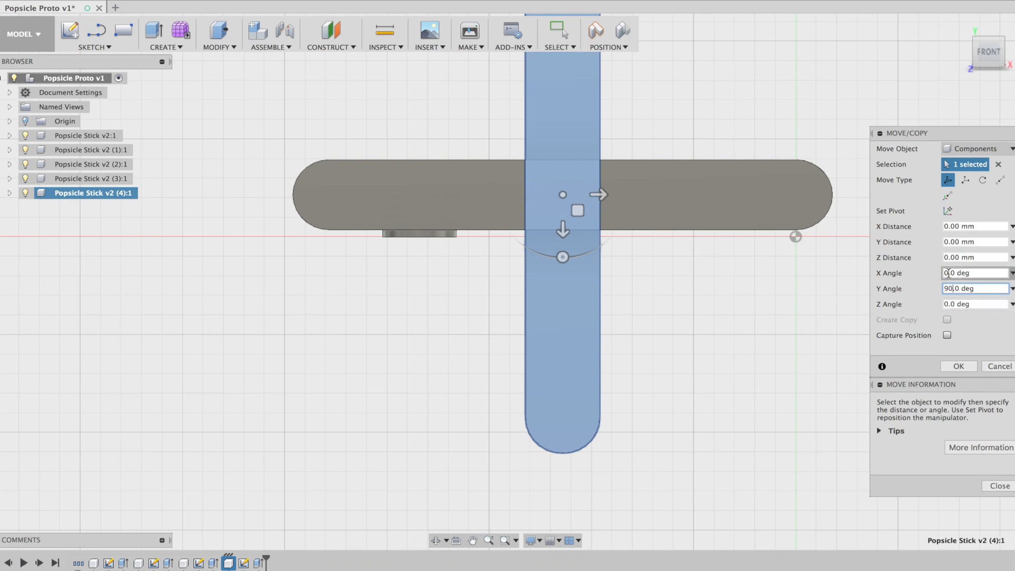
pyautogui.click(946, 304)
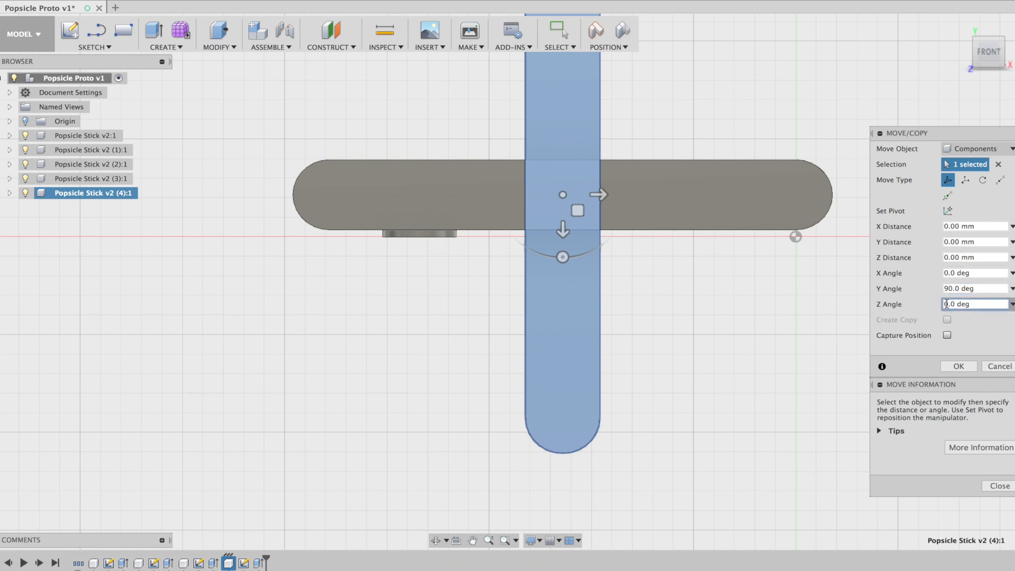
pyautogui.write('90')
pyautogui.press('Return')
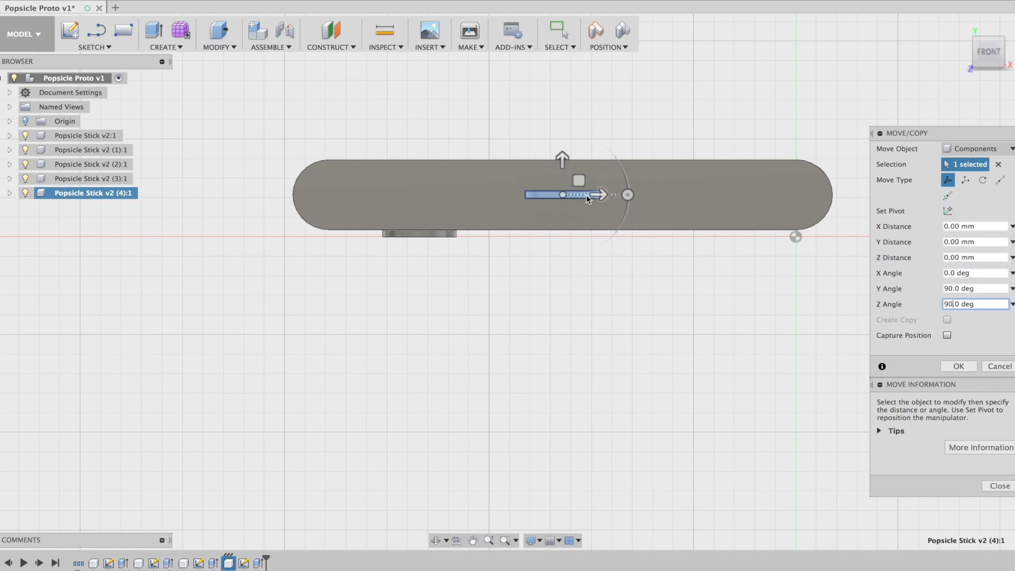
# Step: Place the new crosswise stick on top of the upright sticks, shifted -35 mm along Z and raised 10 mm along Y
pyautogui.moveTo(599, 196); pyautogui.dragTo(458, 195)
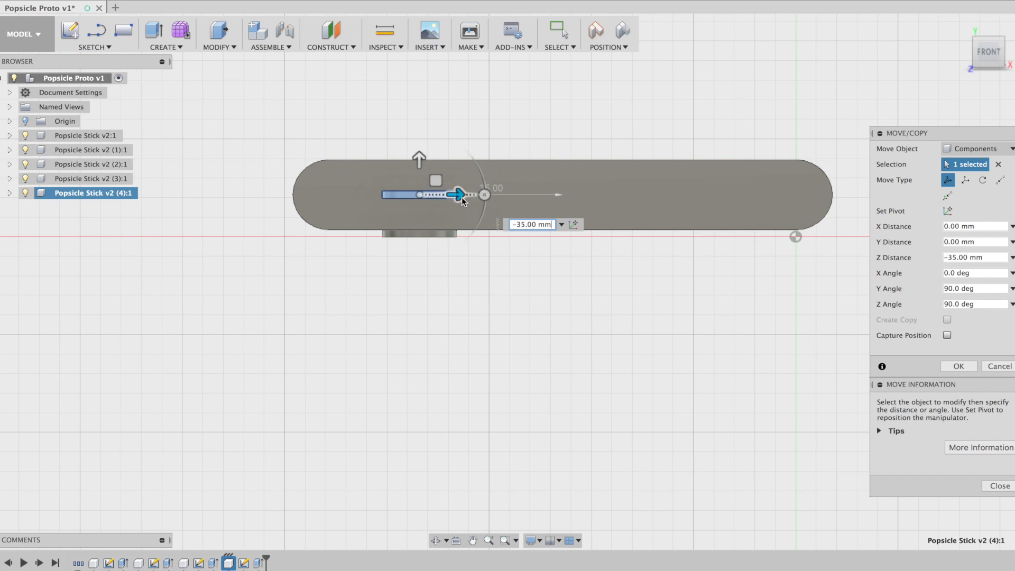
pyautogui.moveTo(420, 162); pyautogui.dragTo(418, 126)
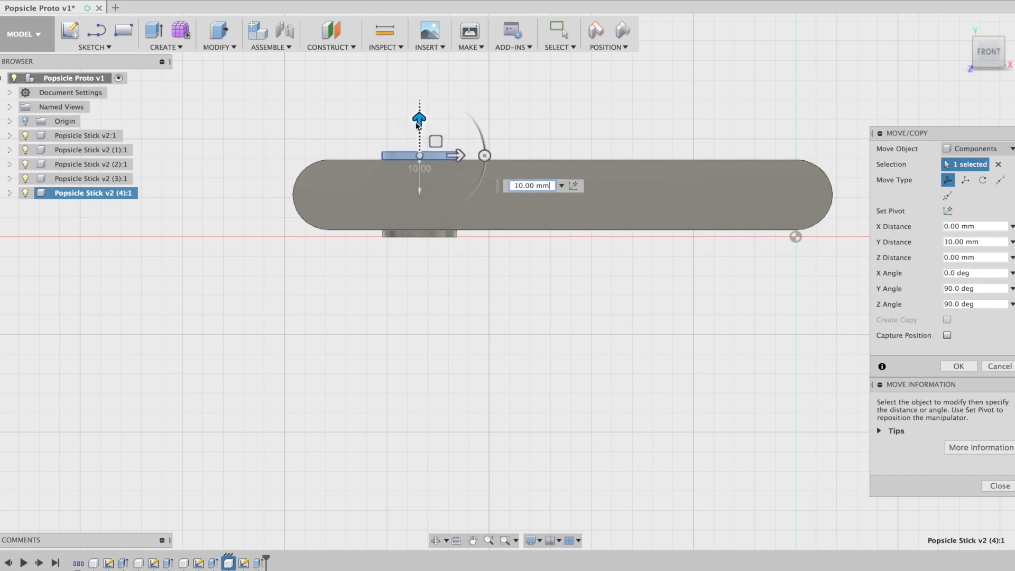
pyautogui.click(958, 367)
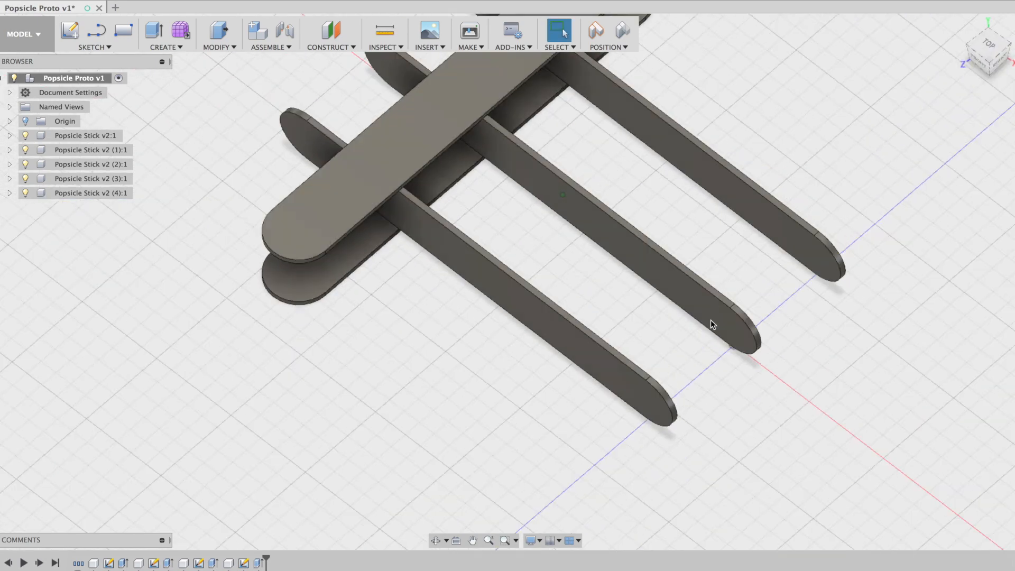
# Step: Examine the five-stick assembly from several sides to check how the crosswise sticks sit against the upright ones
pyautogui.keyDown('shift'); pyautogui.scroll(-10, 710, 320); pyautogui.keyUp('shift')
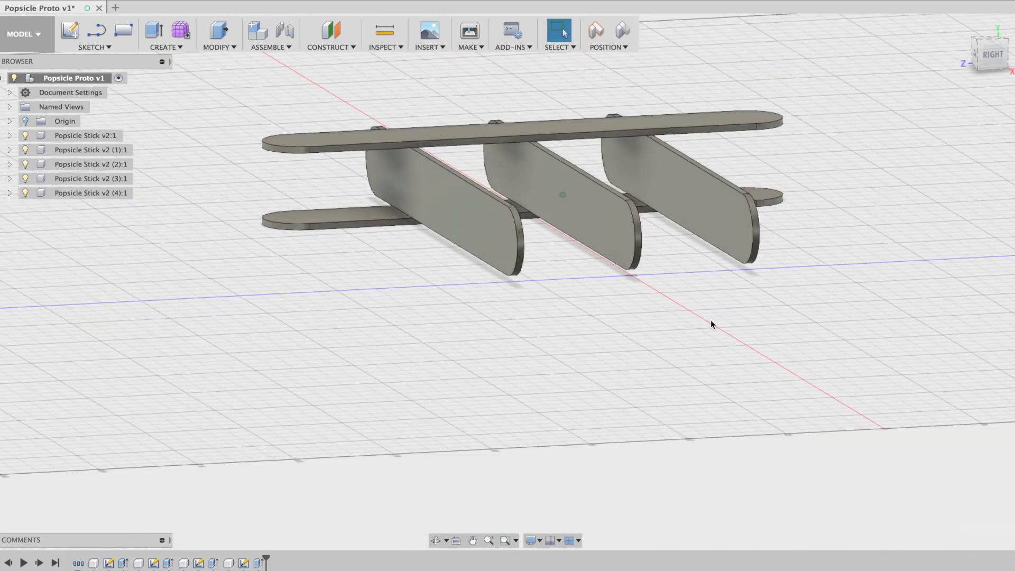
pyautogui.keyDown('shift'); pyautogui.scroll(-3, 710, 320); pyautogui.keyUp('shift')
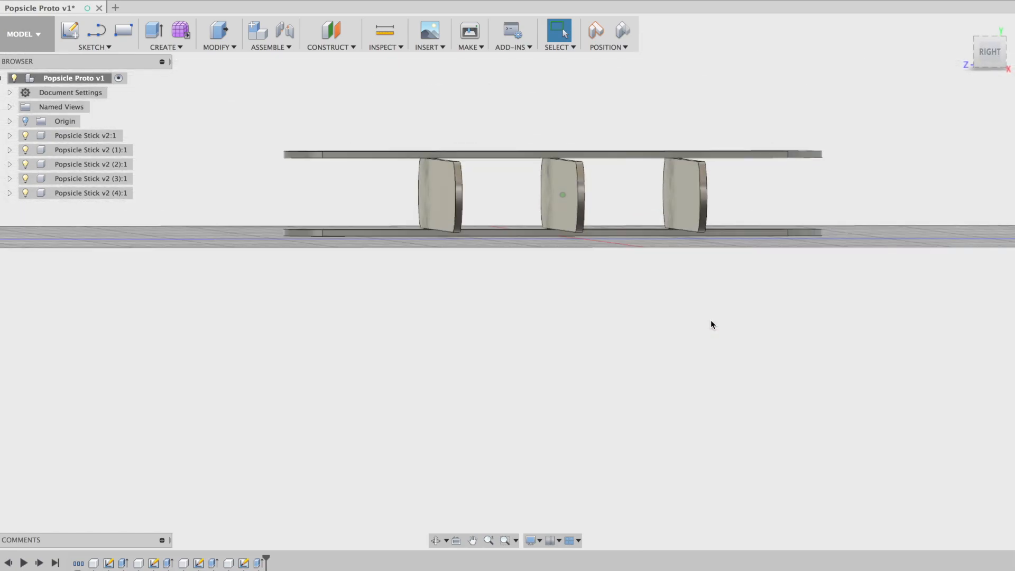
pyautogui.keyDown('shift'); pyautogui.scroll(3, 710, 320); pyautogui.keyUp('shift')
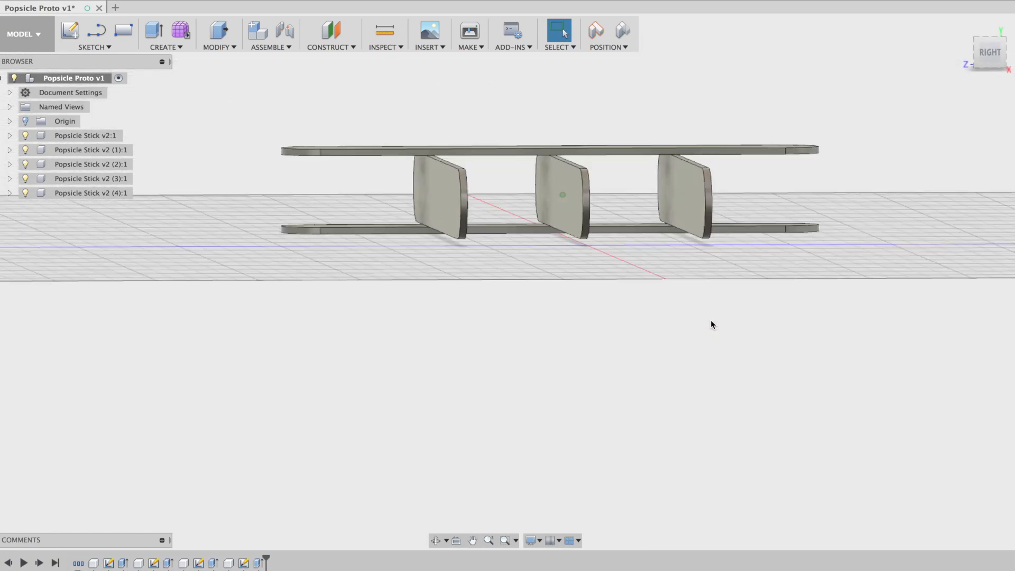
pyautogui.keyDown('shift'); pyautogui.scroll(10, 710, 322); pyautogui.keyUp('shift')
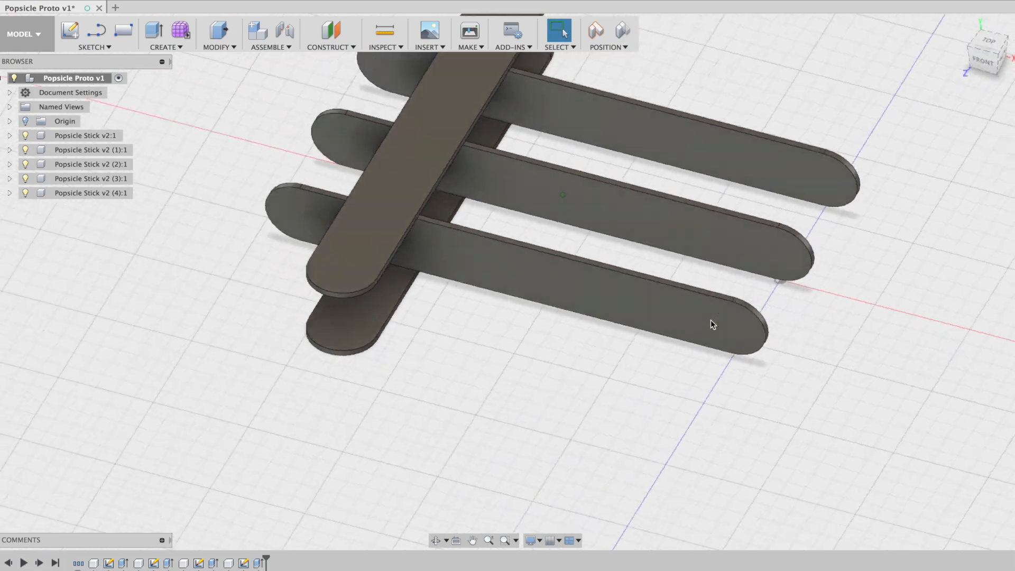
pyautogui.keyDown('shift'); pyautogui.scroll(10, 711, 324); pyautogui.keyUp('shift')
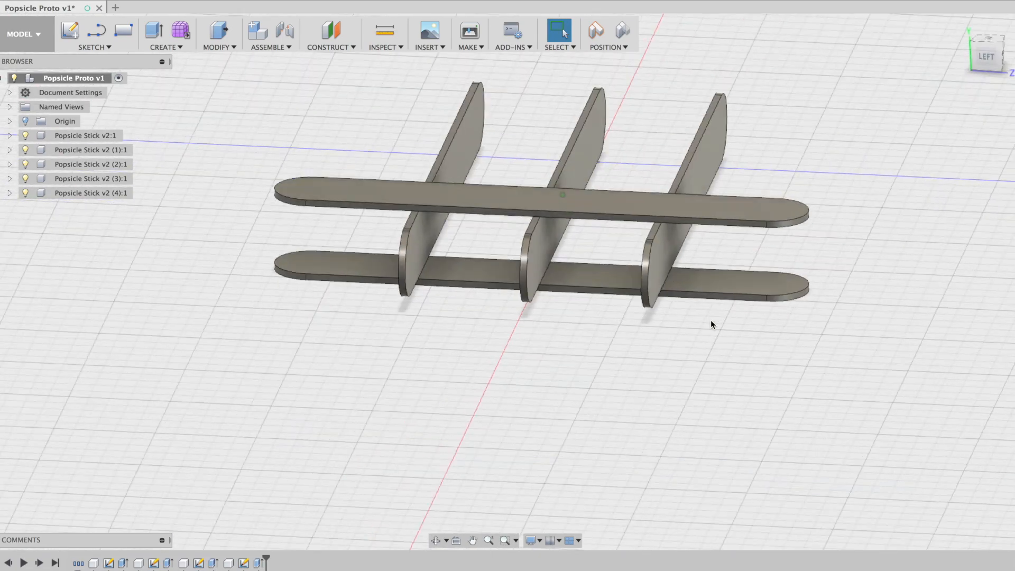
pyautogui.keyDown('shift'); pyautogui.hscroll(10, 710, 323); pyautogui.keyUp('shift')
pyautogui.keyDown('shift'); pyautogui.scroll(-8, 710, 320); pyautogui.keyUp('shift')
pyautogui.hscroll(5, 710, 320)
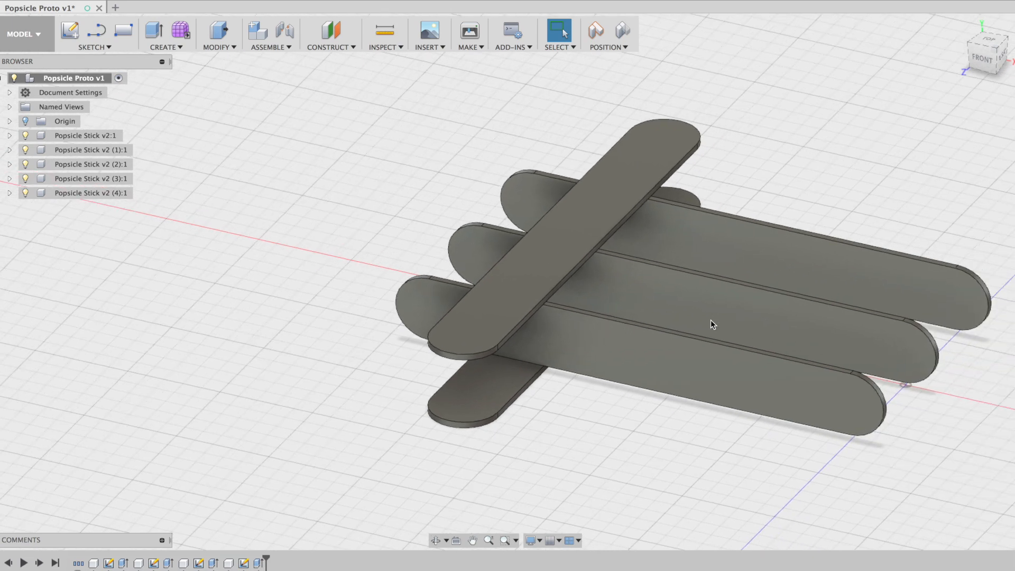
# Step: Capture the components' positions and offset a construction plane 5 mm outward from the upper crosswise stick's long side face
pyautogui.scroll(3, 711, 320)
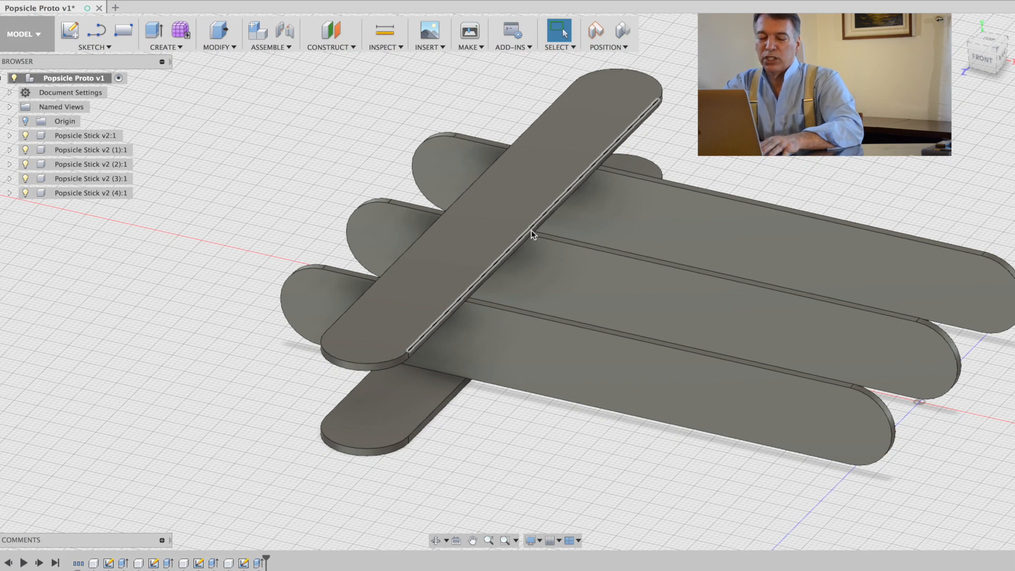
pyautogui.click(335, 36)
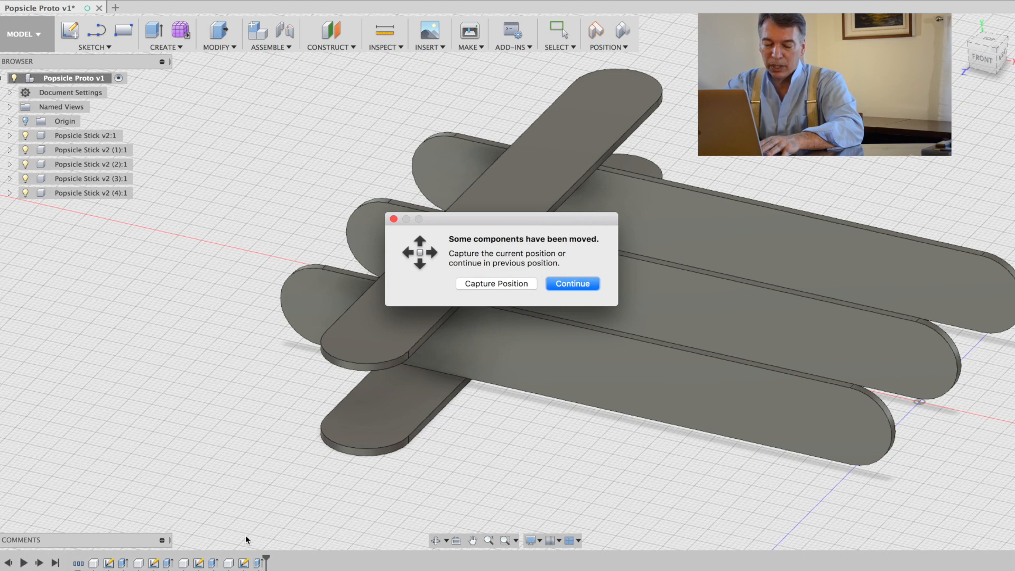
pyautogui.click(498, 281)
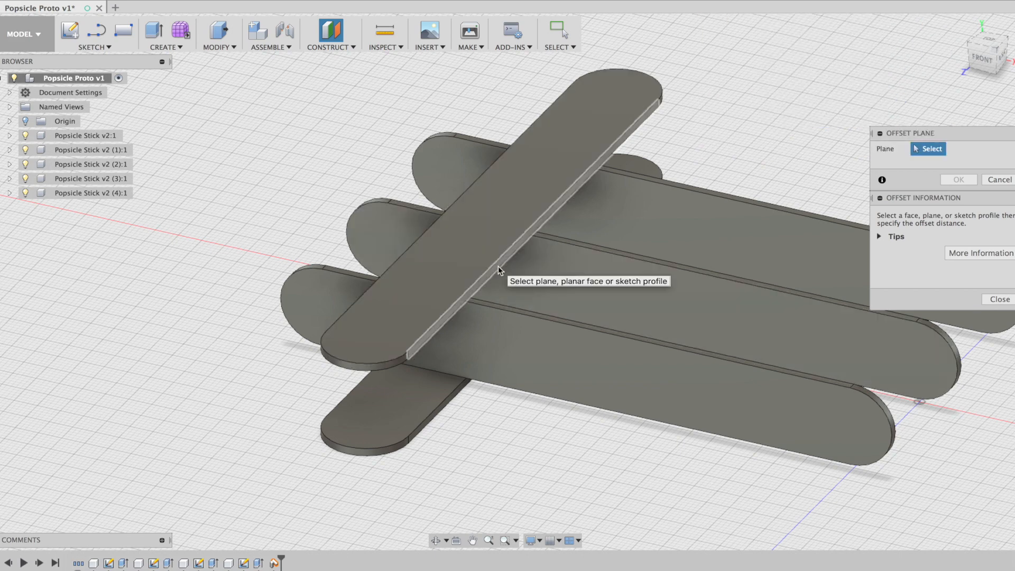
pyautogui.click(498, 269)
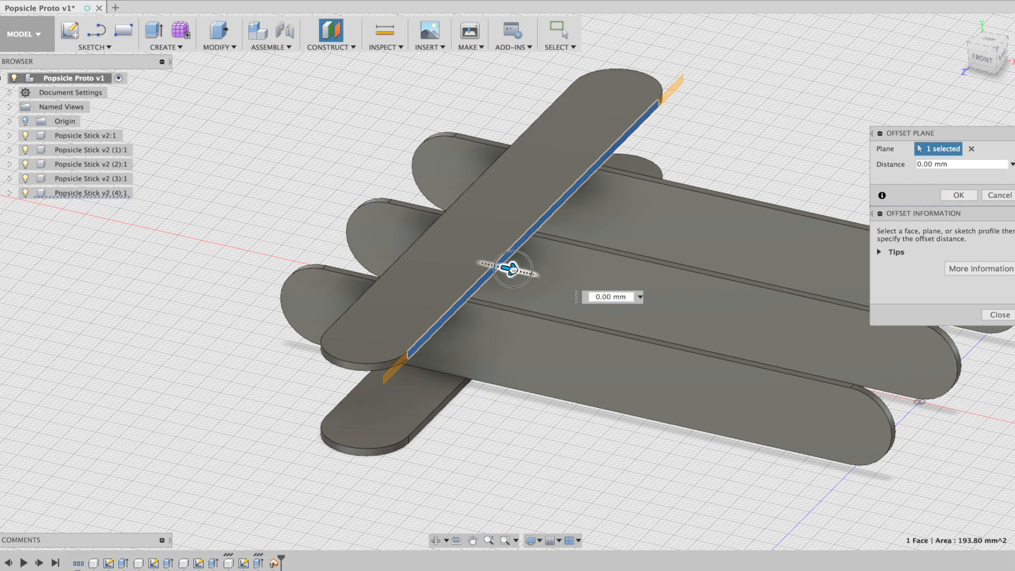
pyautogui.moveTo(513, 268); pyautogui.dragTo(529, 272)
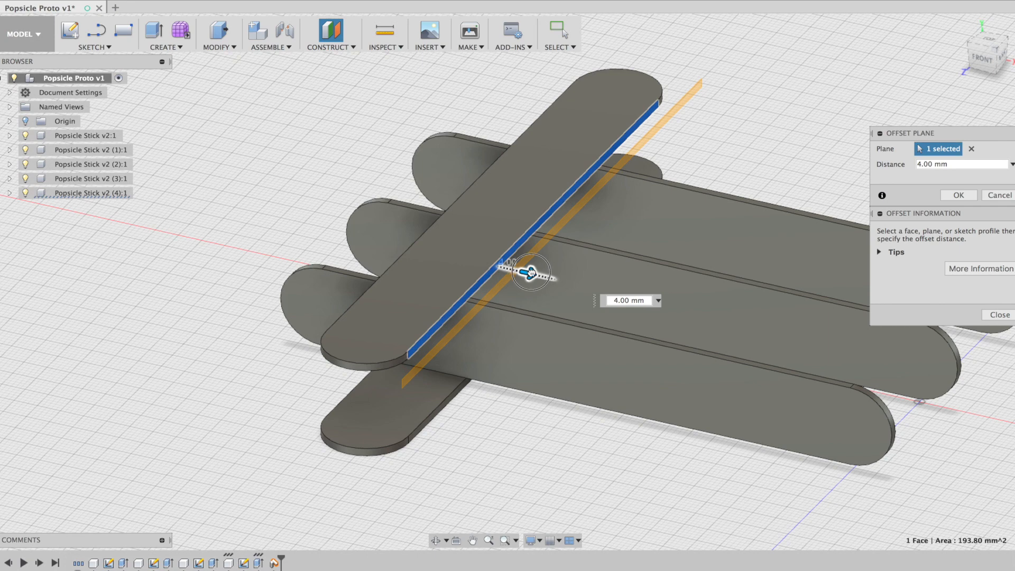
pyautogui.moveTo(525, 273); pyautogui.dragTo(534, 271)
pyautogui.click(1003, 316)
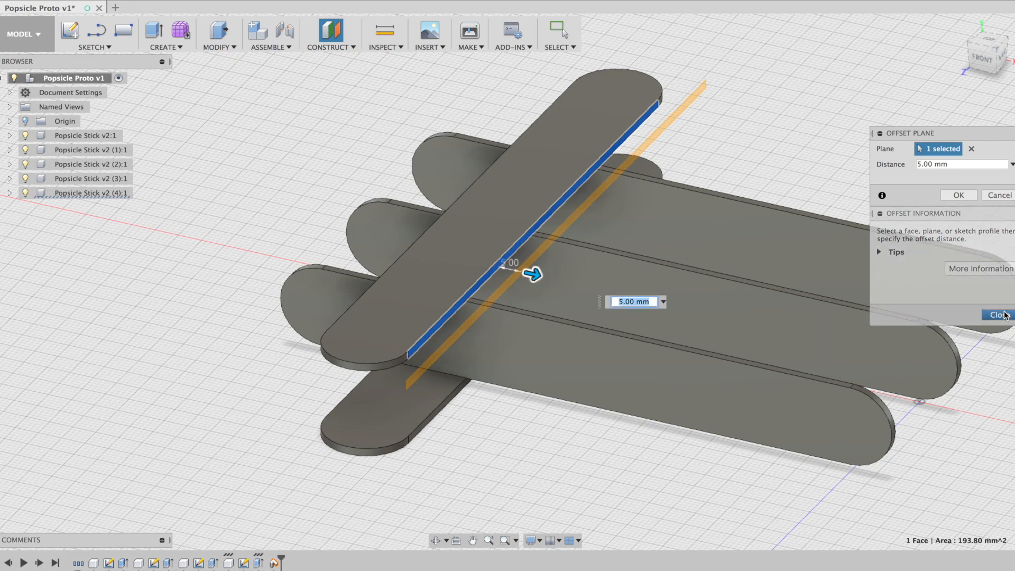
pyautogui.scroll(2, 268, 362)
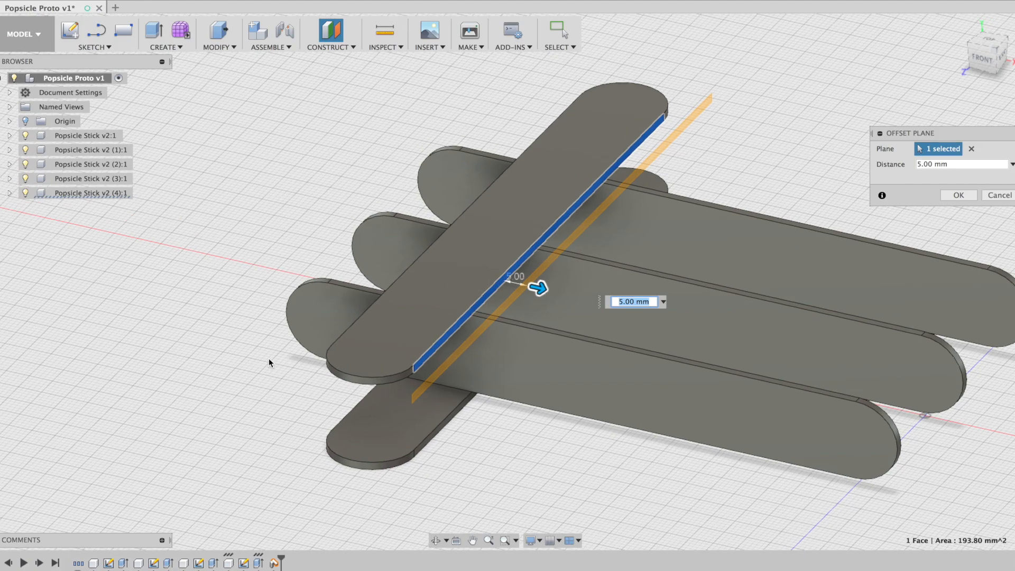
# Step: Offset a construction plane 5 mm outward from the upper crosswise stick's opposite long side face
pyautogui.keyDown('shift'); pyautogui.hscroll(-5, 268, 363); pyautogui.keyUp('shift')
pyautogui.keyDown('shift'); pyautogui.hscroll(-10, 269, 359); pyautogui.keyUp('shift')
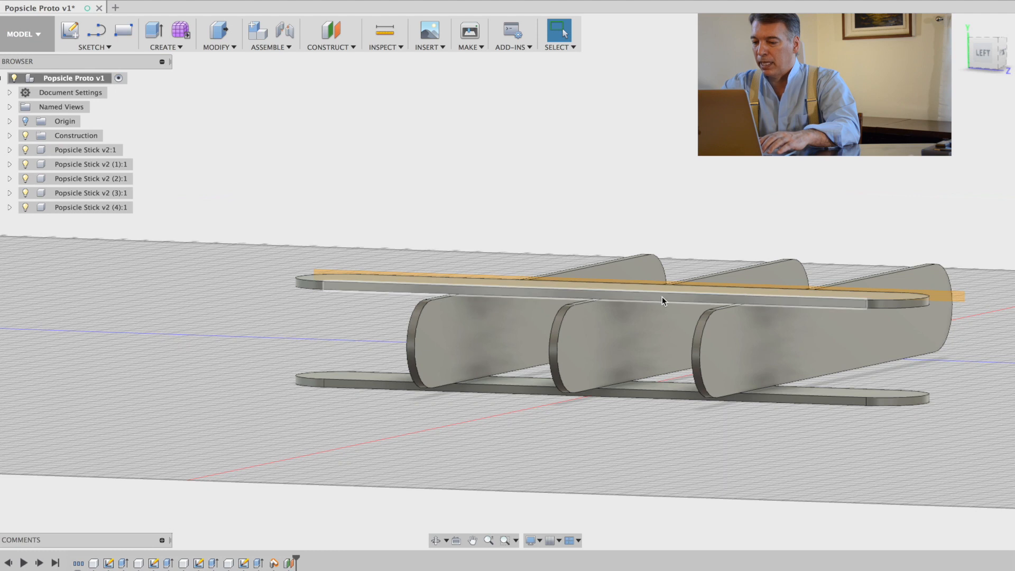
pyautogui.click(662, 297)
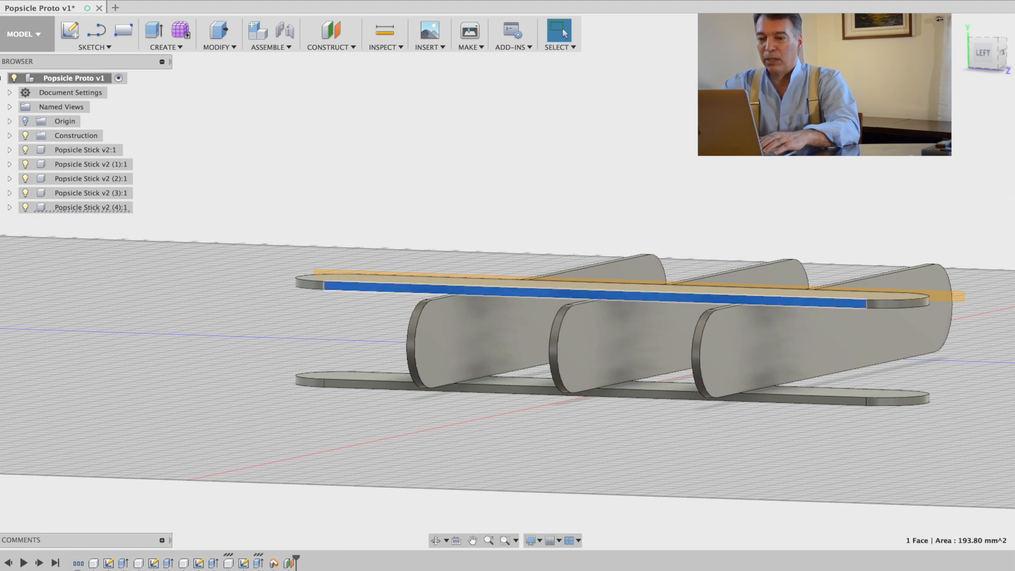
pyautogui.click(325, 34)
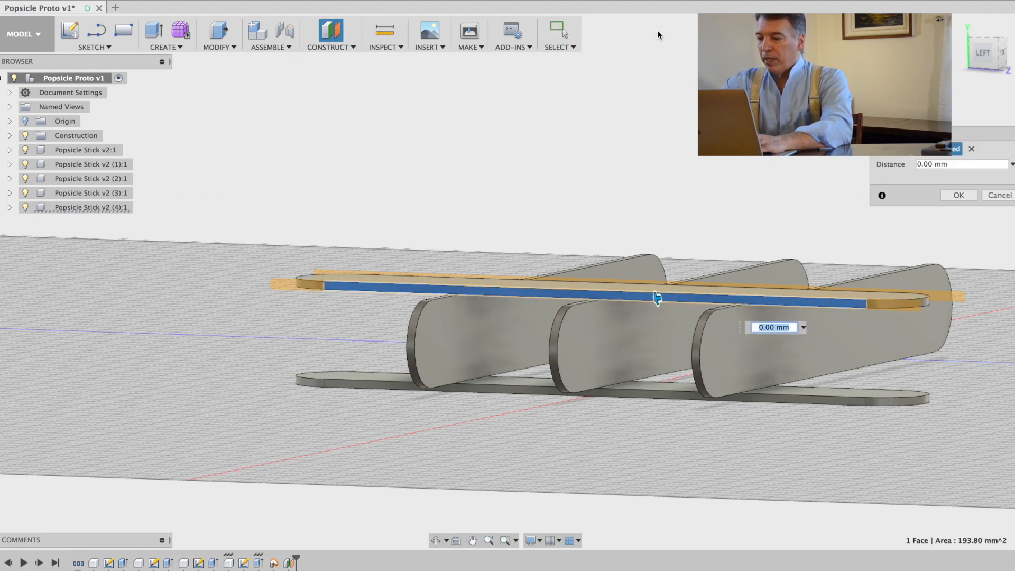
pyautogui.moveTo(655, 296); pyautogui.dragTo(653, 300)
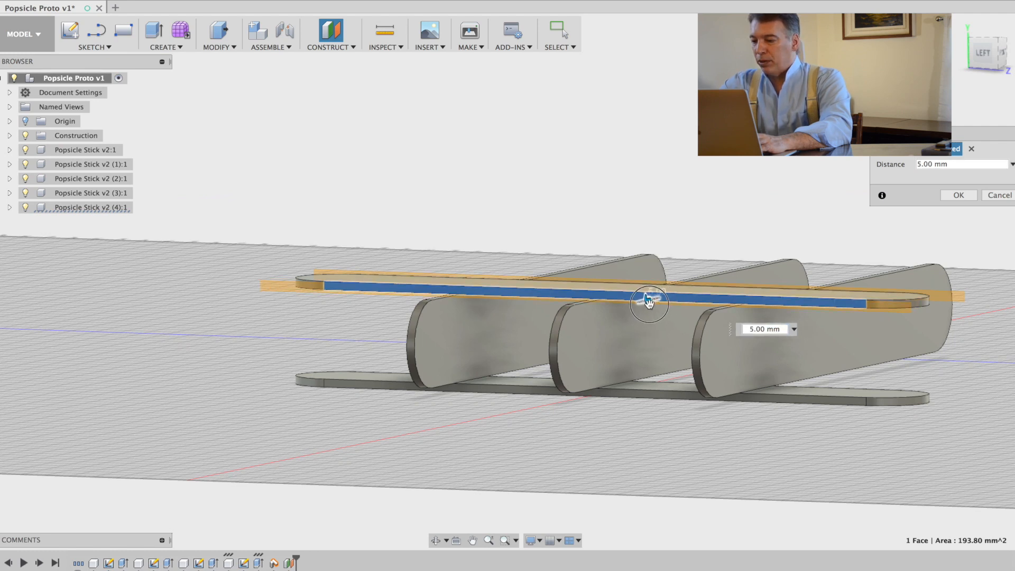
pyautogui.press('Return')
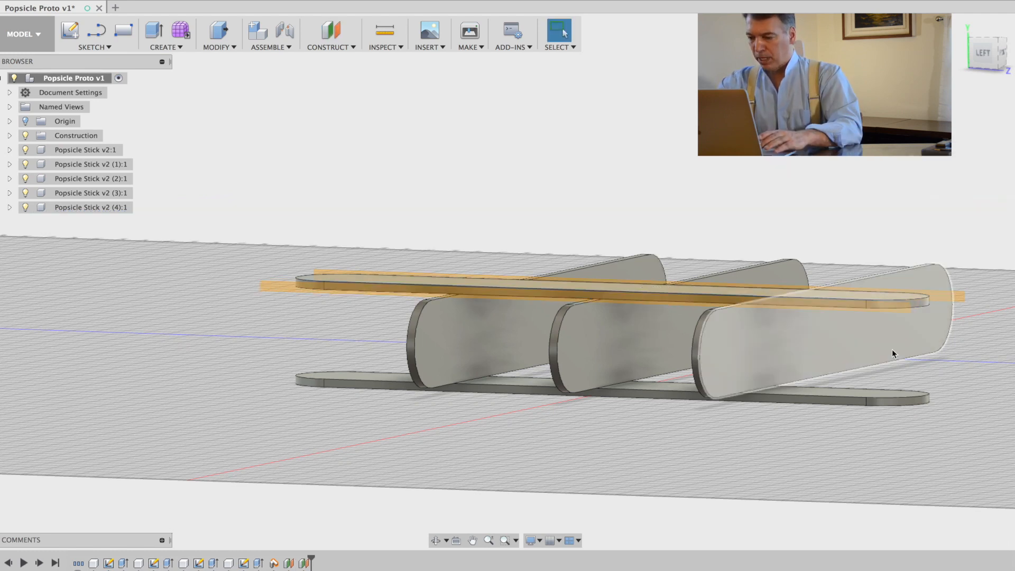
# Step: Offset a third construction plane inward from the upper crosswise stick's long side face, running lengthwise through the middle of the stick
pyautogui.hscroll(3, 778, 331)
pyautogui.scroll(-2, 778, 330)
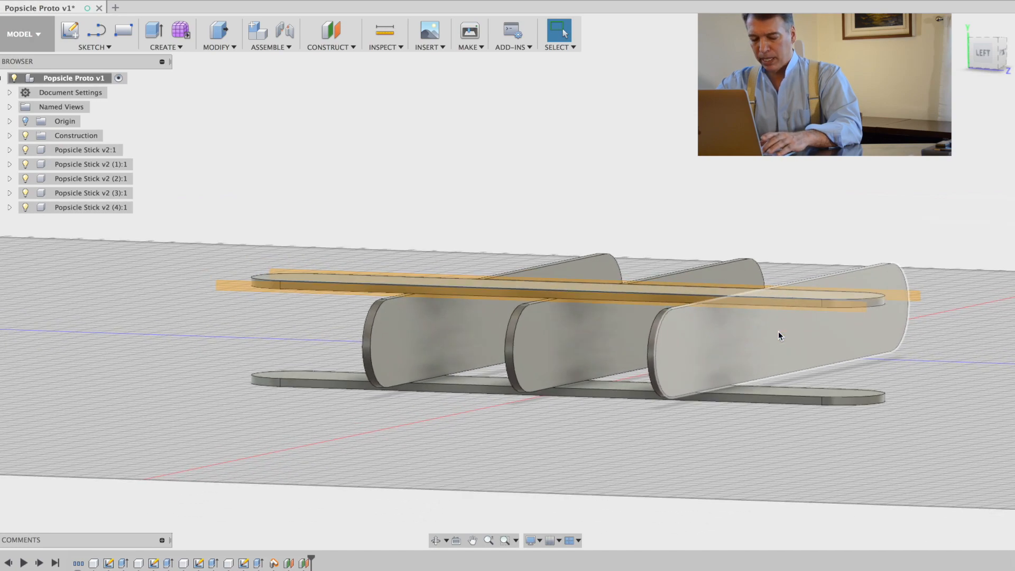
pyautogui.keyDown('shift'); pyautogui.scroll(4, 778, 331); pyautogui.keyUp('shift')
pyautogui.keyDown('shift'); pyautogui.hscroll(6, 778, 330); pyautogui.keyUp('shift')
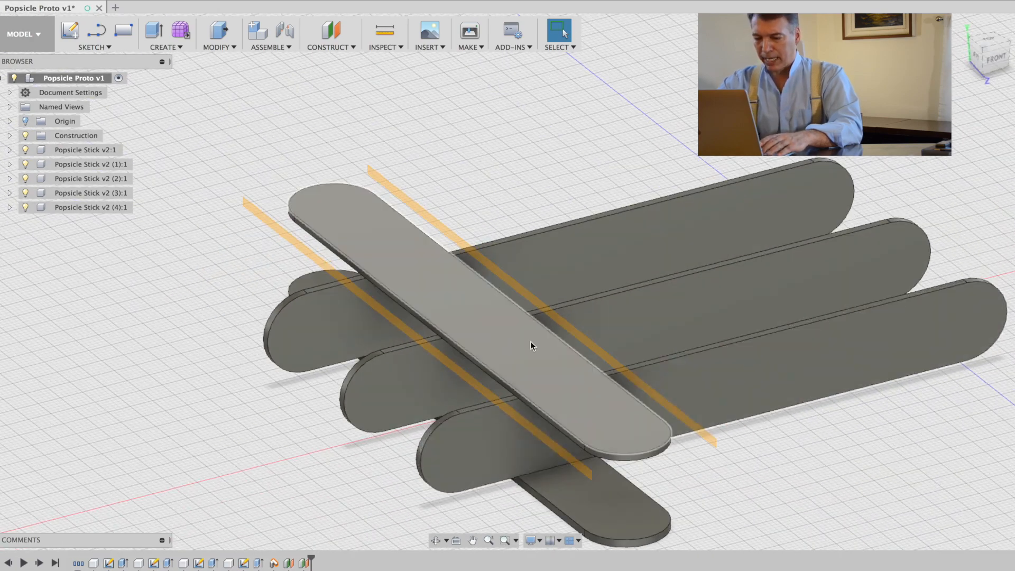
pyautogui.click(491, 375)
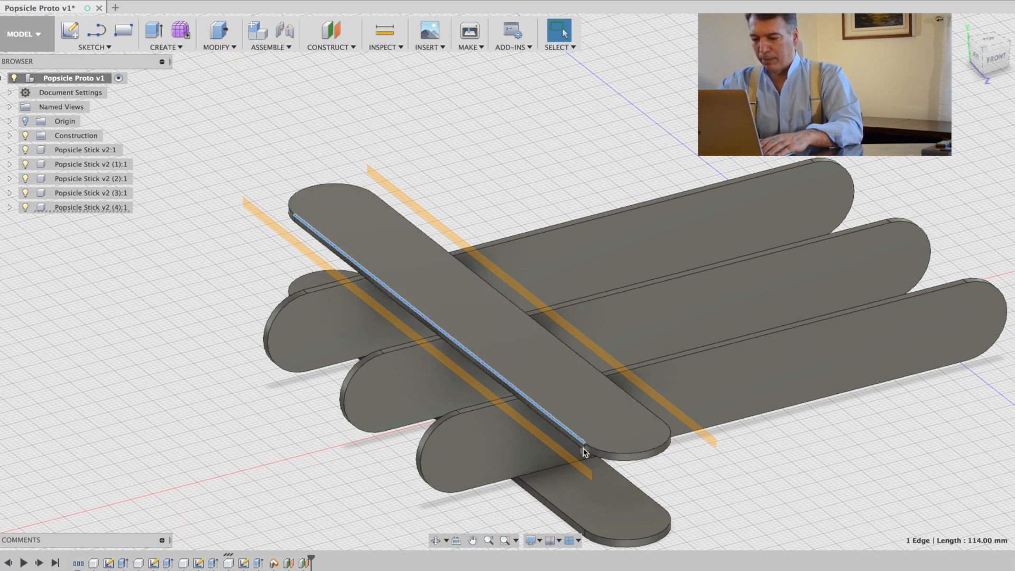
pyautogui.keyDown('shift'); pyautogui.scroll(-5, 582, 448); pyautogui.keyUp('shift')
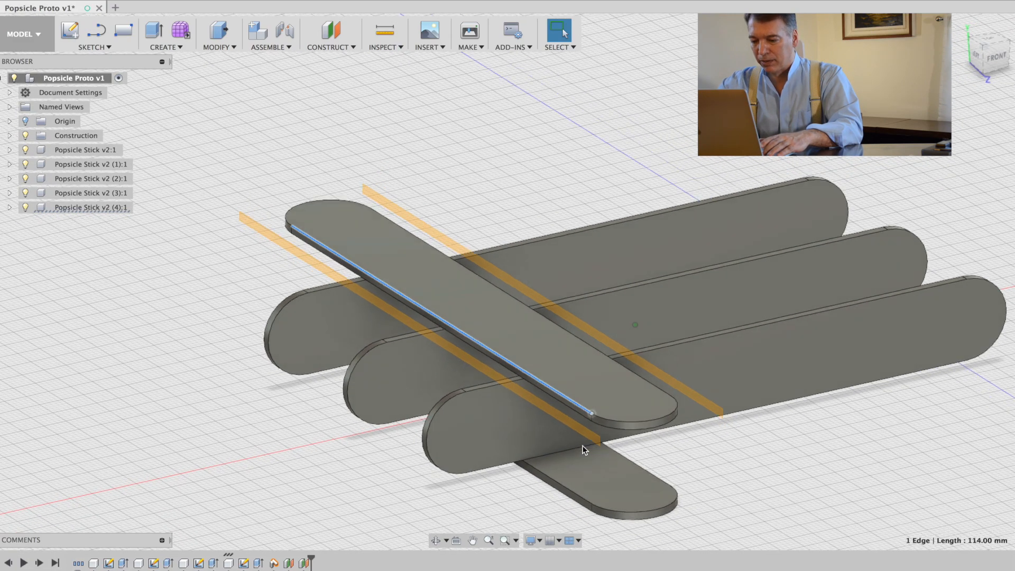
pyautogui.click(330, 33)
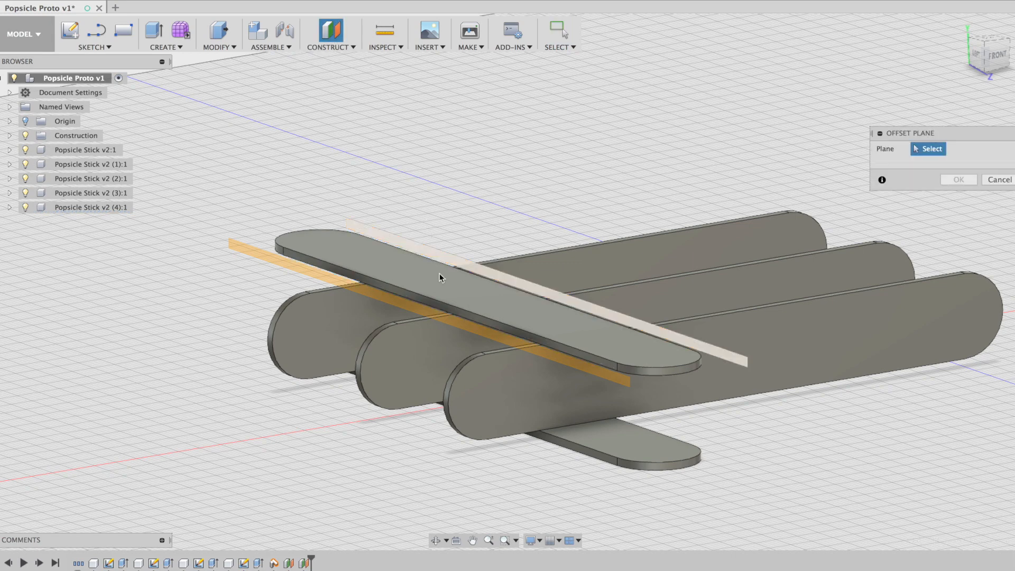
pyautogui.click(458, 313)
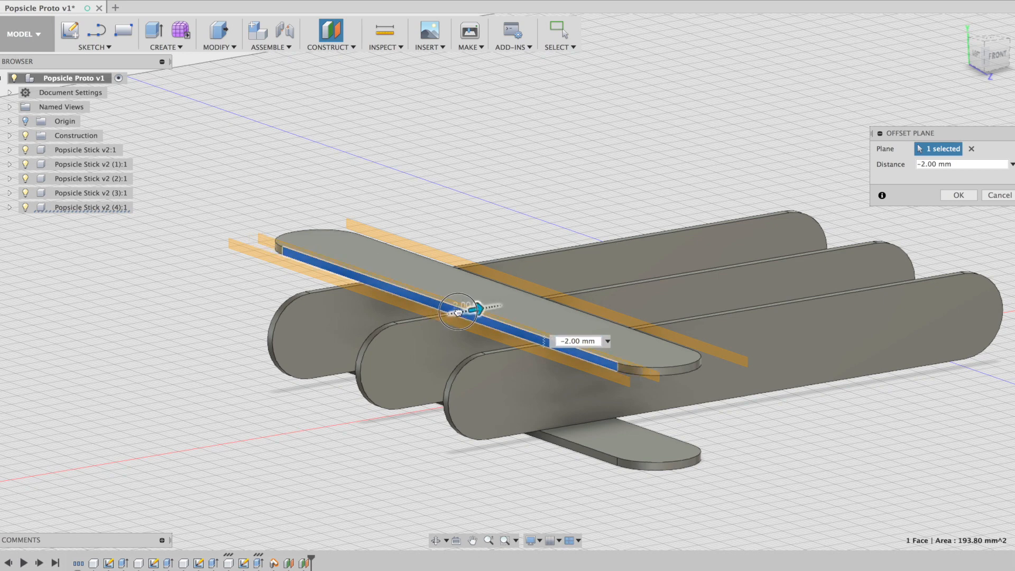
pyautogui.press('Return')
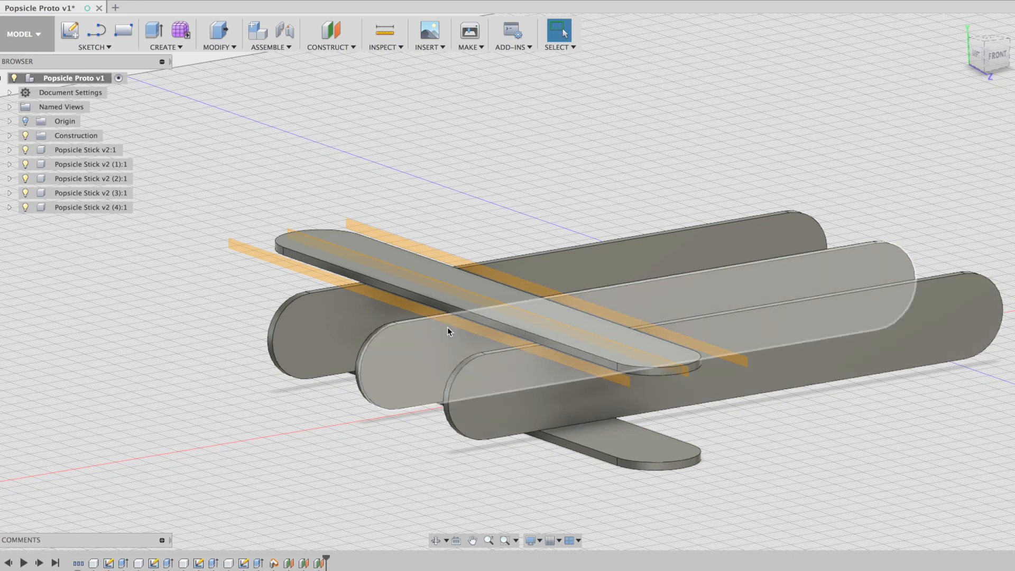
# Step: Rename the middle upright stick component as Spine
pyautogui.hscroll(5, 399, 473)
pyautogui.keyDown('shift'); pyautogui.hscroll(-10, 399, 473); pyautogui.keyUp('shift')
pyautogui.keyDown('shift'); pyautogui.hscroll(-10, 400, 473); pyautogui.keyUp('shift')
pyautogui.click(439, 293)
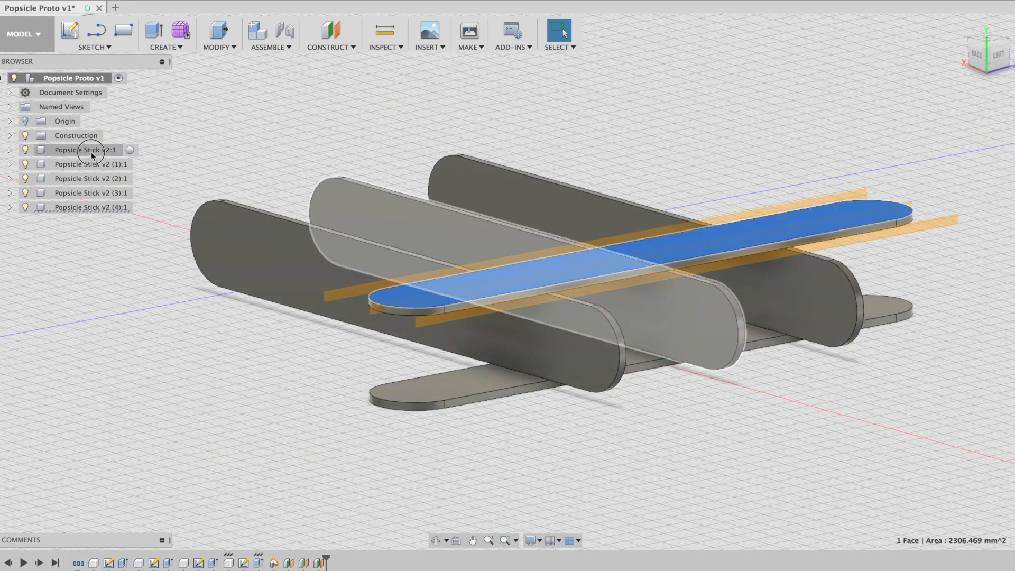
pyautogui.click(91, 152)
pyautogui.click(77, 179)
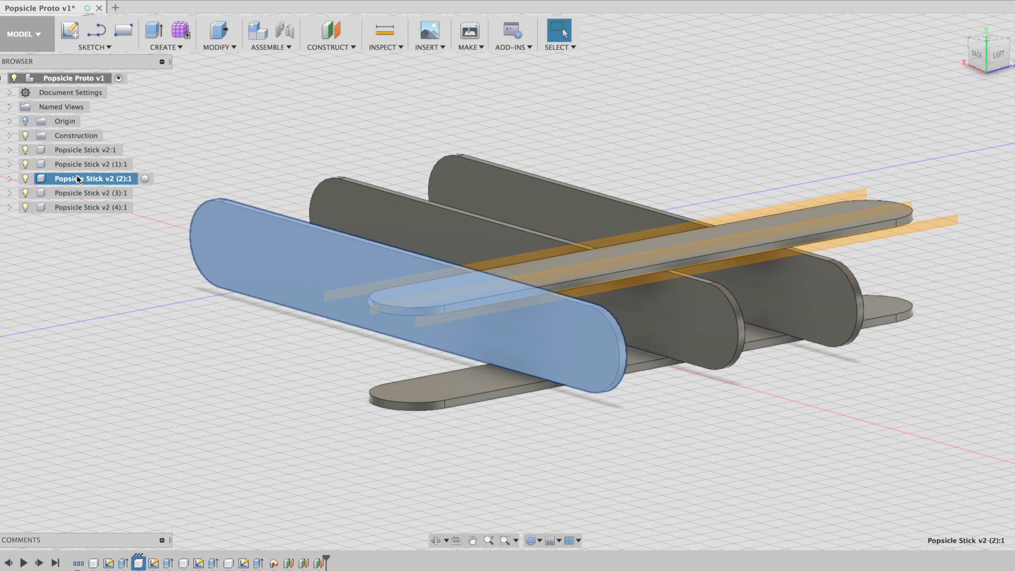
pyautogui.click(82, 151)
pyautogui.doubleClick(82, 150)
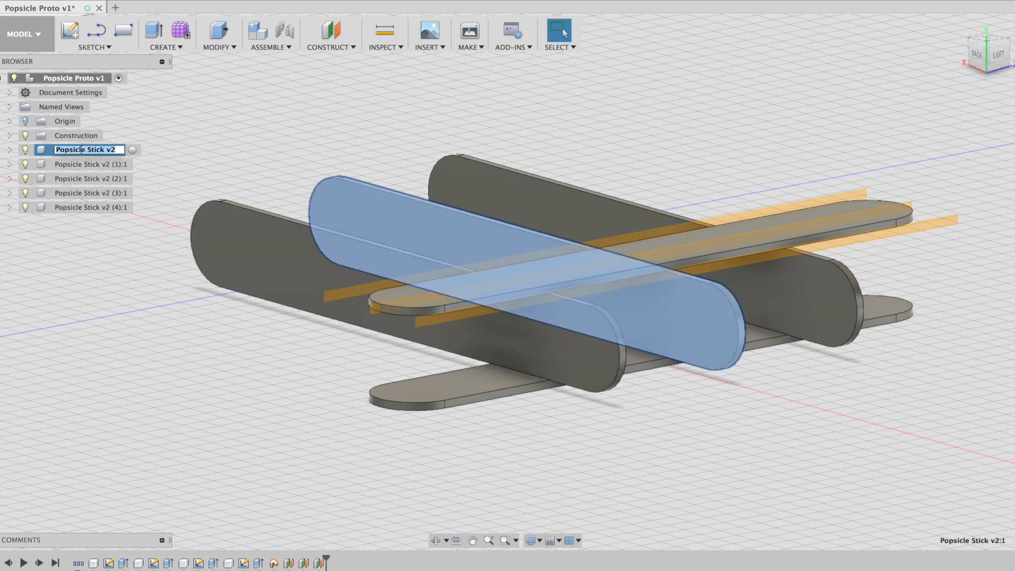
pyautogui.write('Spine')
pyautogui.press('Return')
# Step: Rename the two outer upright sticks: Popsicle Stick v2 (1) as Wheel Left and Popsicle Stick v2 (2) as Wheel Right
pyautogui.click(80, 164)
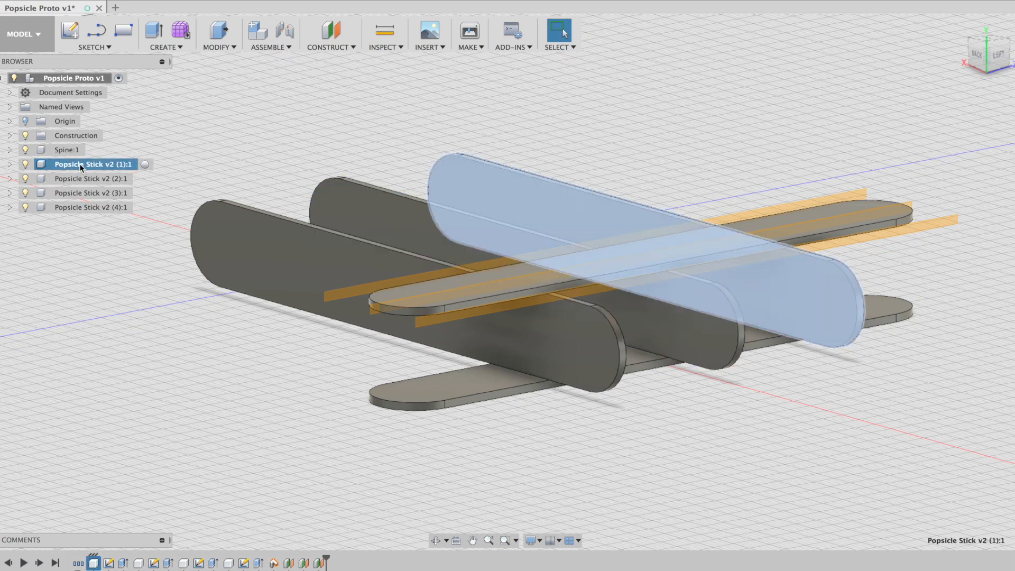
pyautogui.doubleClick(80, 165)
pyautogui.write('Wheel Left:1')
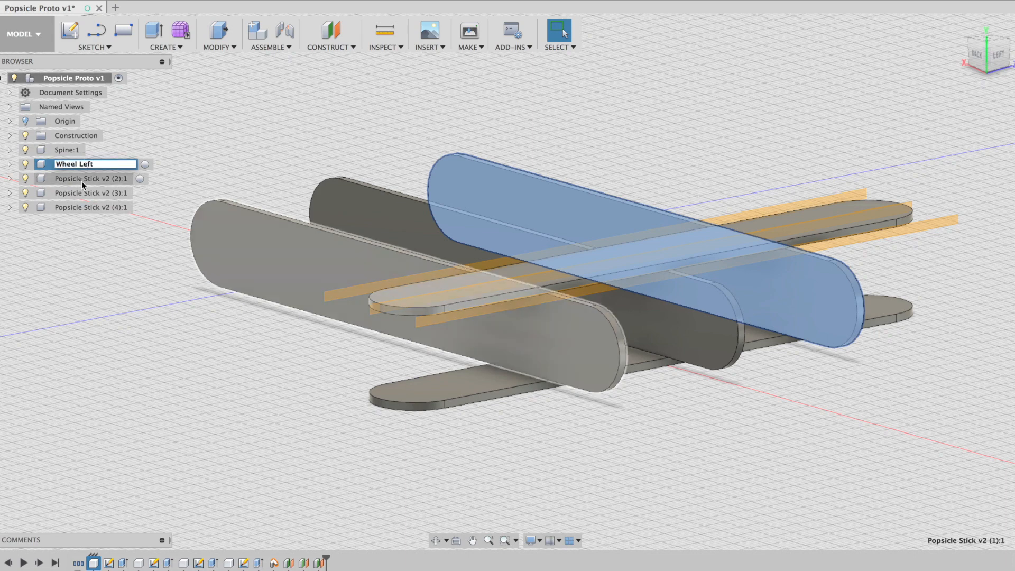
pyautogui.click(81, 181)
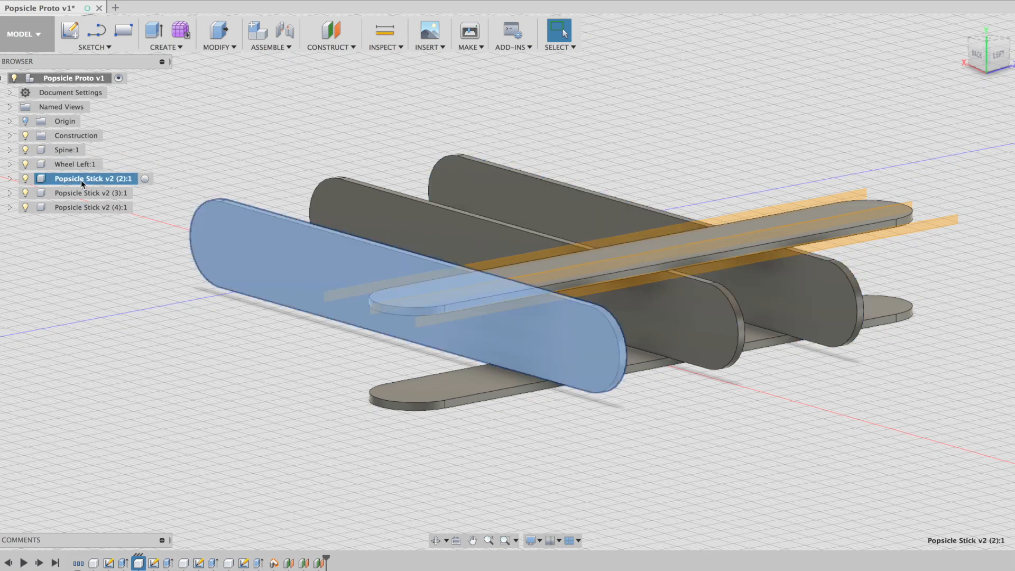
pyautogui.doubleClick(82, 181)
pyautogui.write('Wheel Right')
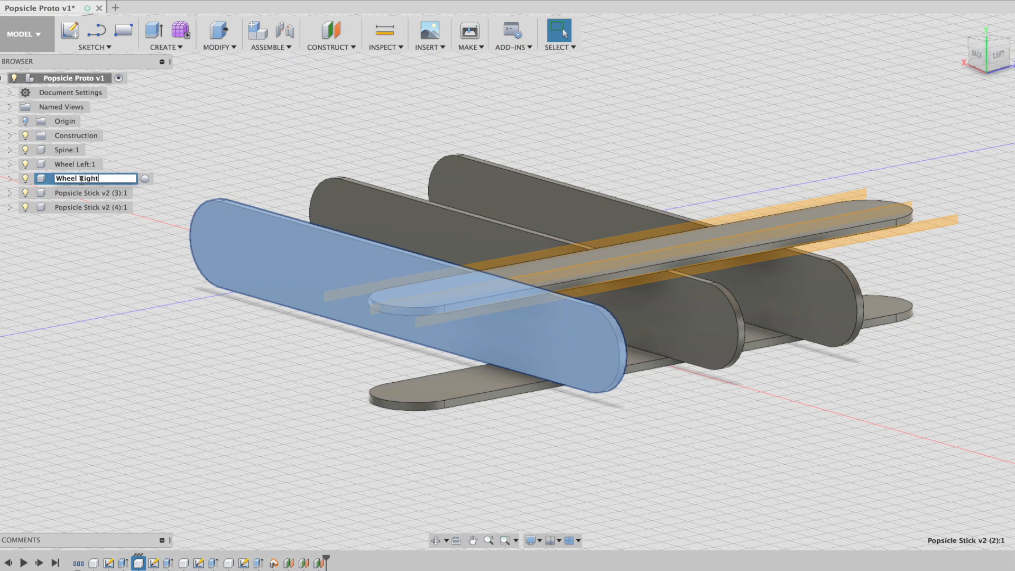
# Step: Rename the lower crosswise stick as Suspension Lower and the upper crosswise stick as Suspension Upper
pyautogui.click(87, 193)
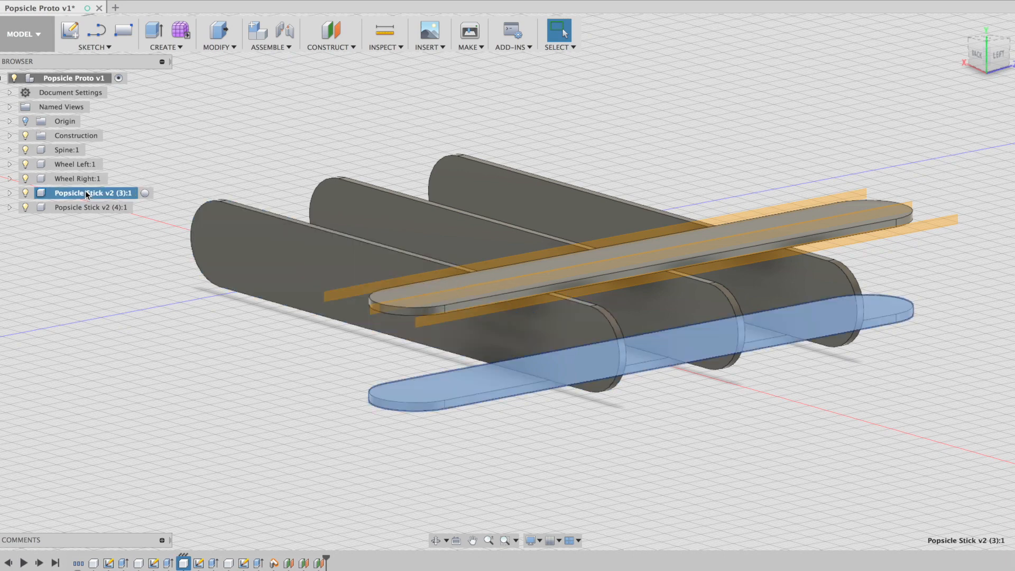
pyautogui.doubleClick(87, 193)
pyautogui.write('S')
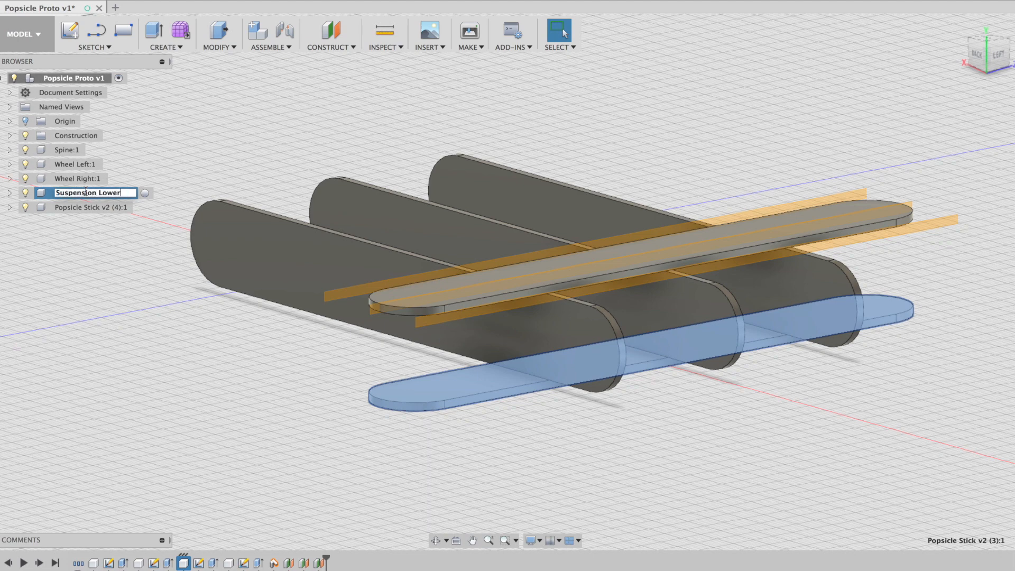
pyautogui.write('uspension Lower')
pyautogui.click(82, 207)
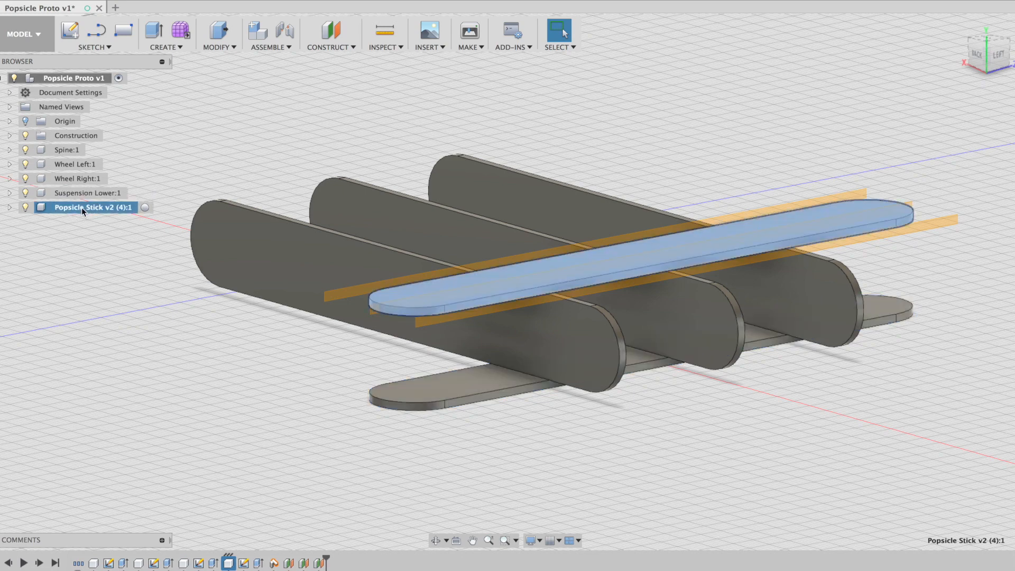
pyautogui.doubleClick(81, 207)
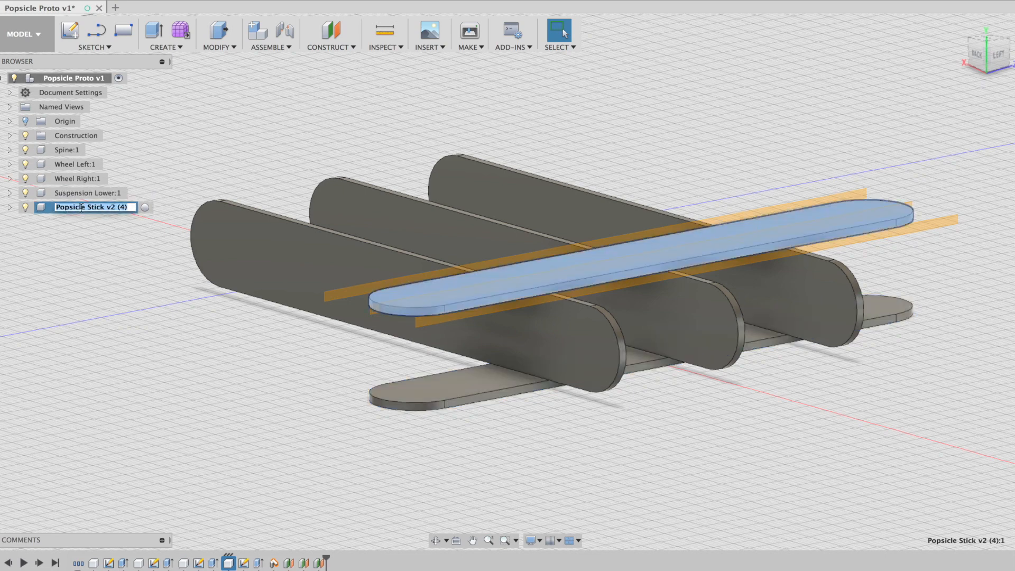
pyautogui.write('Suspension Upper')
pyautogui.press('Return')
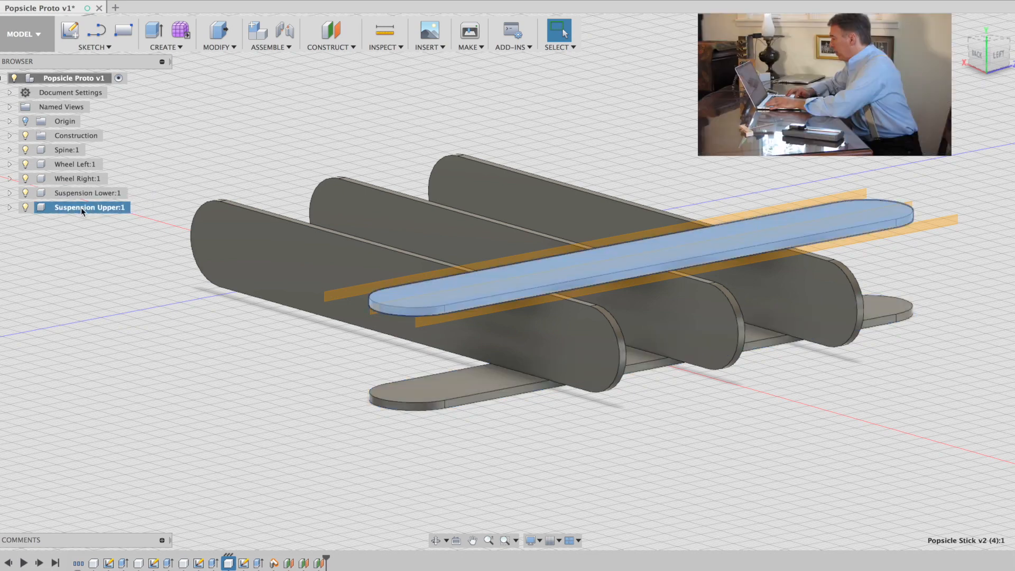
pyautogui.rightClick(88, 207)
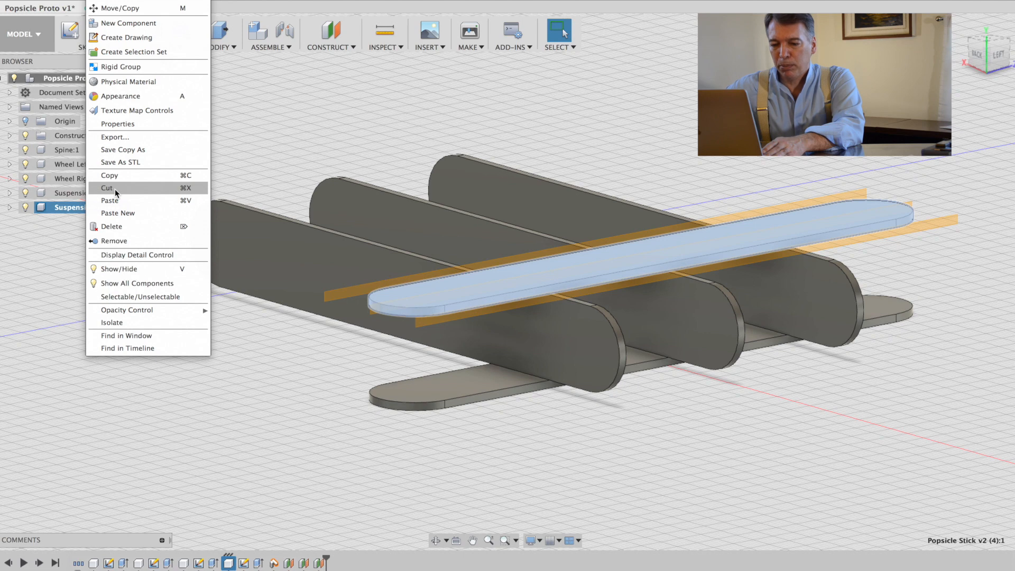
pyautogui.click(236, 28)
pyautogui.click(234, 45)
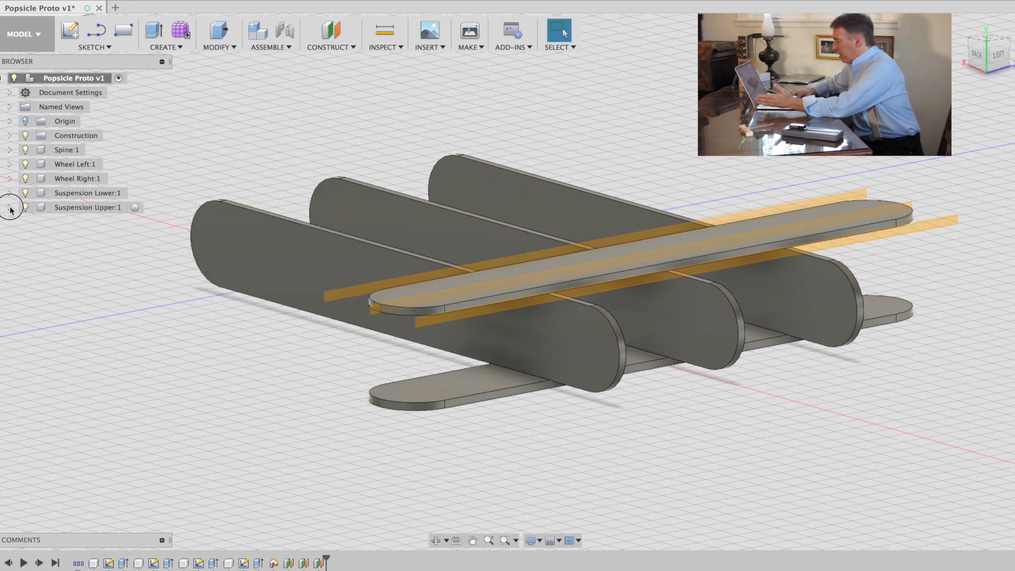
# Step: Split the Suspension Upper body with the outer face of the Wheel Right stick and remove the overhanging end piece
pyautogui.click(10, 208)
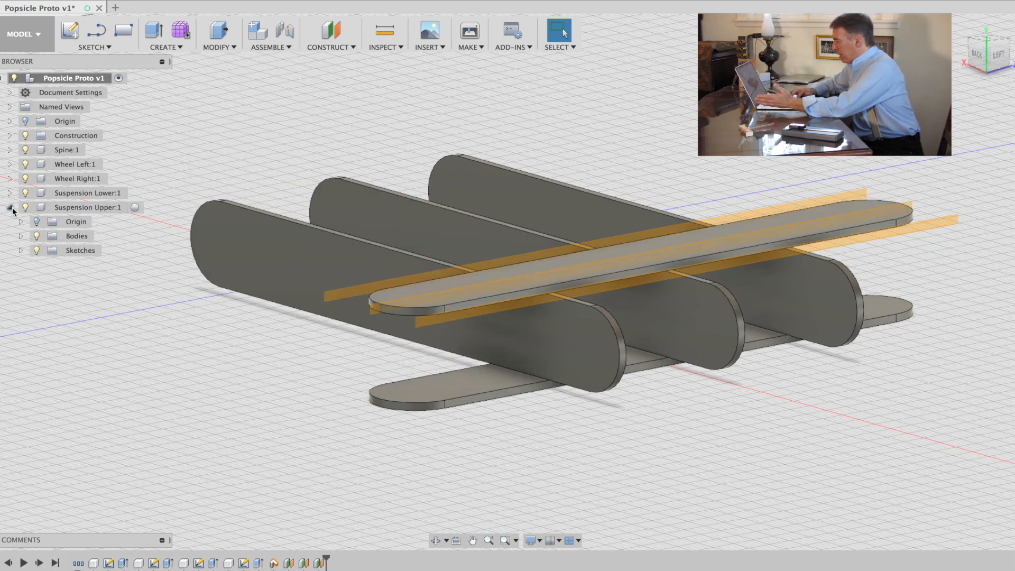
pyautogui.click(21, 235)
pyautogui.click(88, 207)
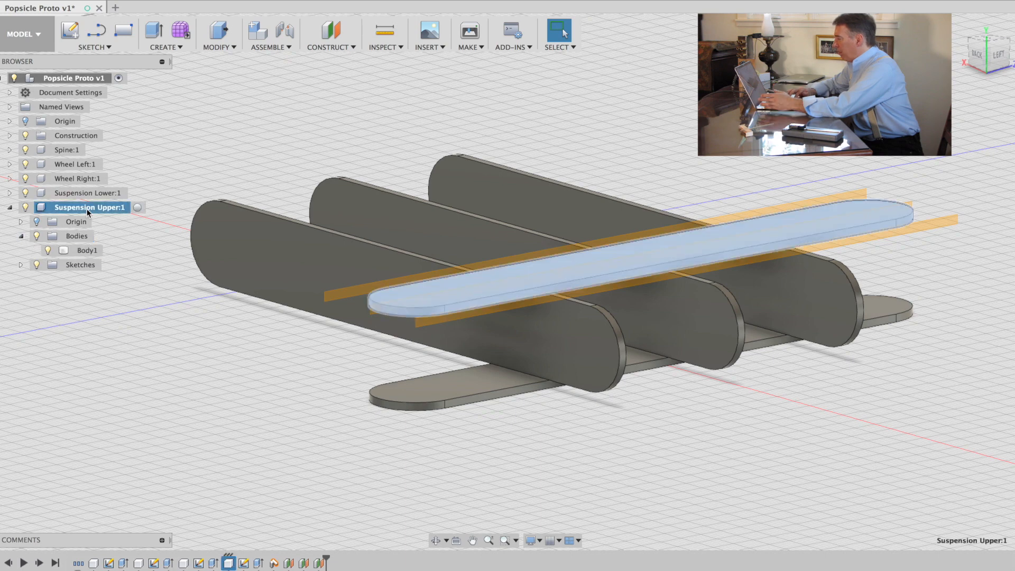
pyautogui.click(232, 47)
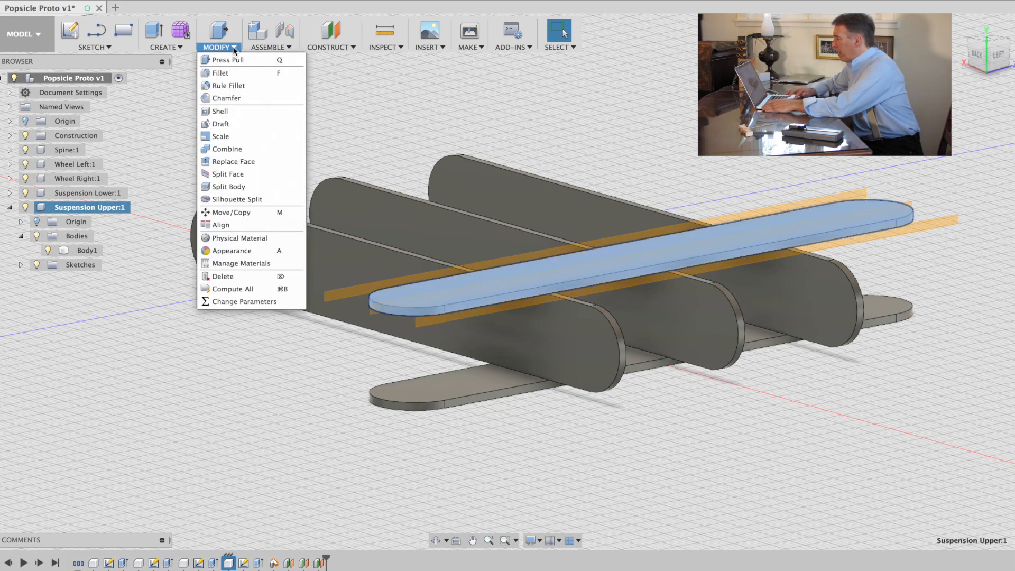
pyautogui.click(233, 186)
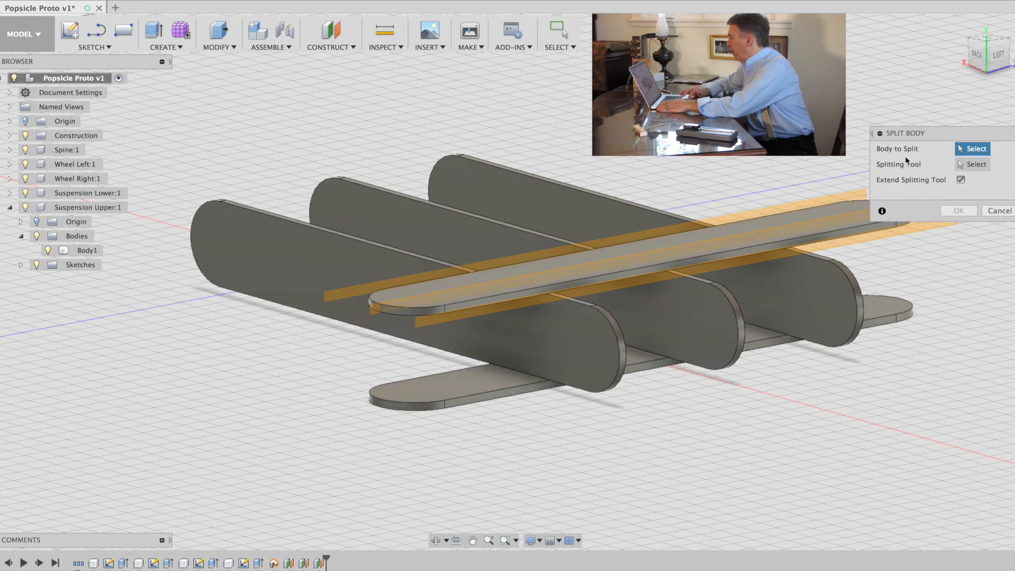
pyautogui.click(421, 296)
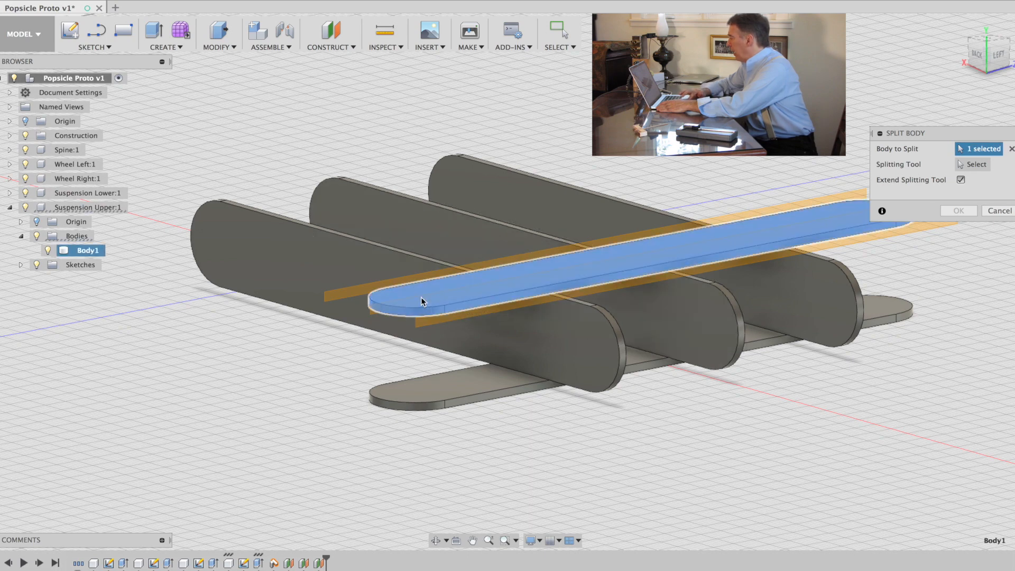
pyautogui.click(539, 330)
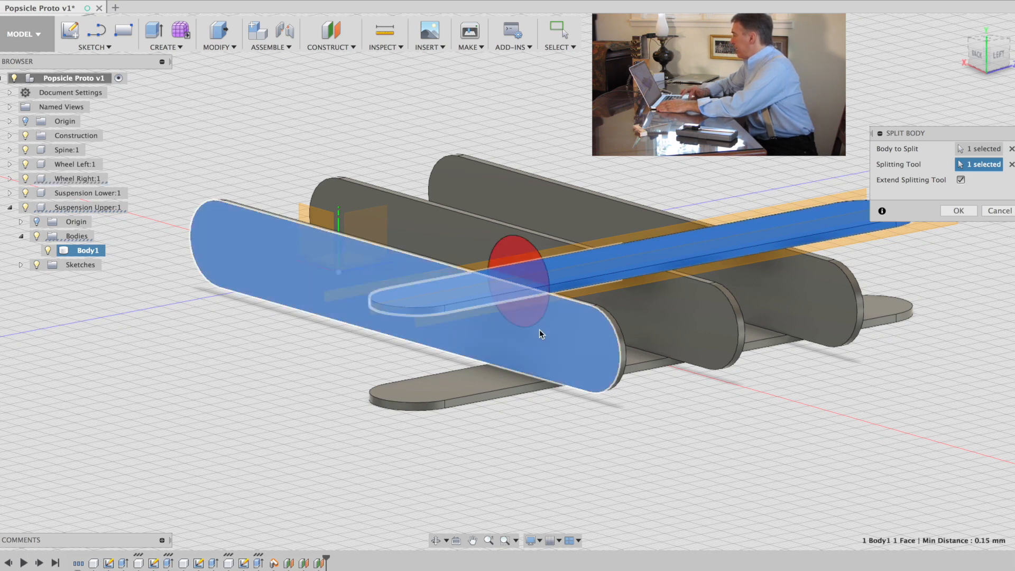
pyautogui.click(957, 211)
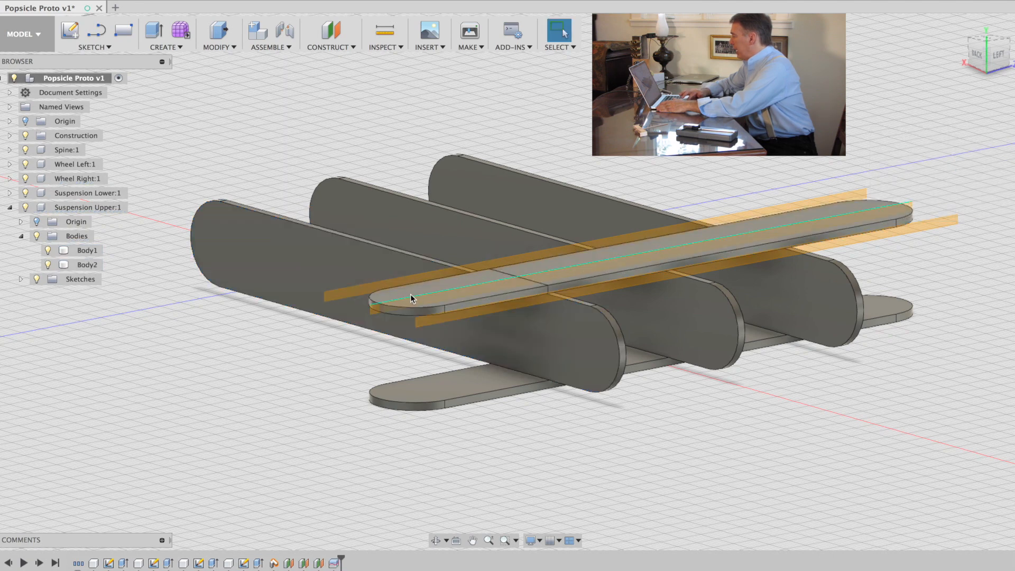
pyautogui.rightClick(85, 266)
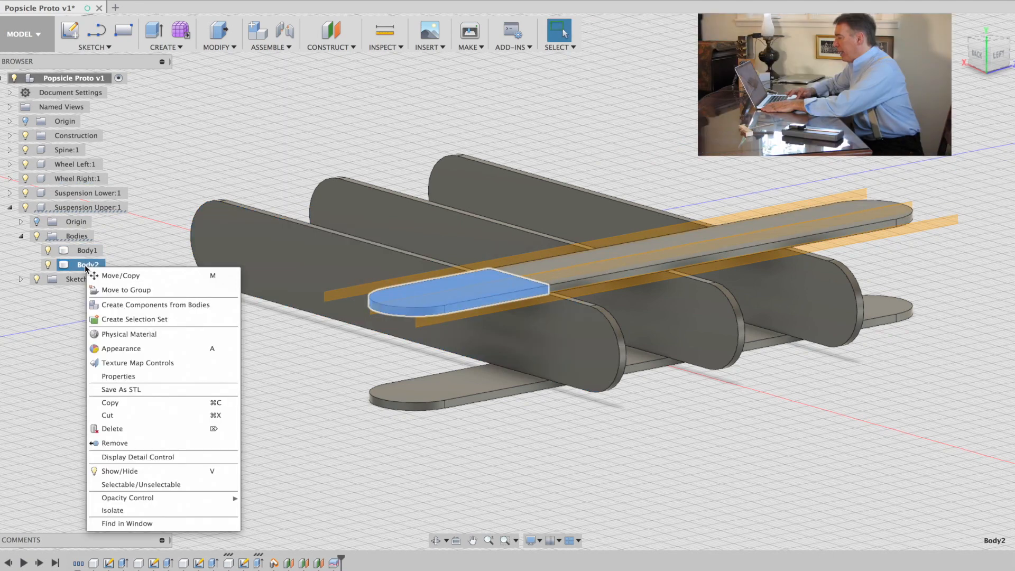
pyautogui.click(139, 442)
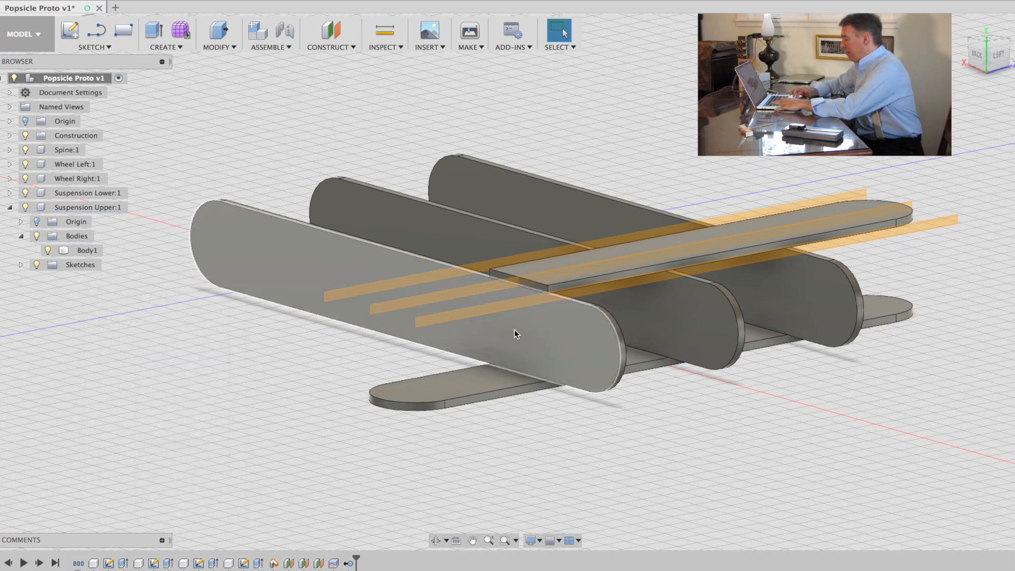
# Step: Undo the last end-piece removal and the split of the Suspension Upper body
pyautogui.keyDown('shift'); pyautogui.moveTo(589, 394); pyautogui.dragTo(590, 398, button='middle'); pyautogui.keyUp('shift')
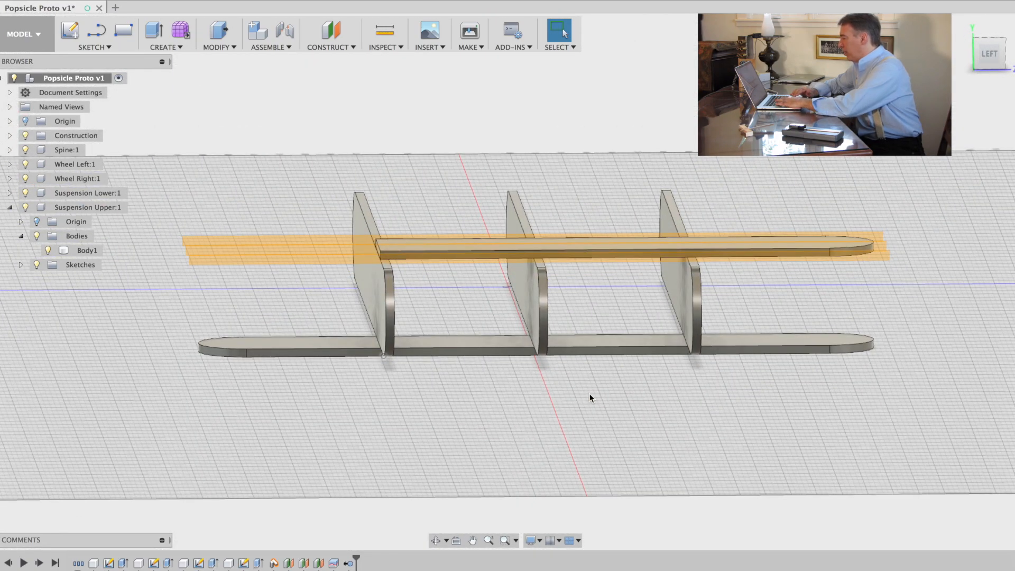
pyautogui.press('Return')
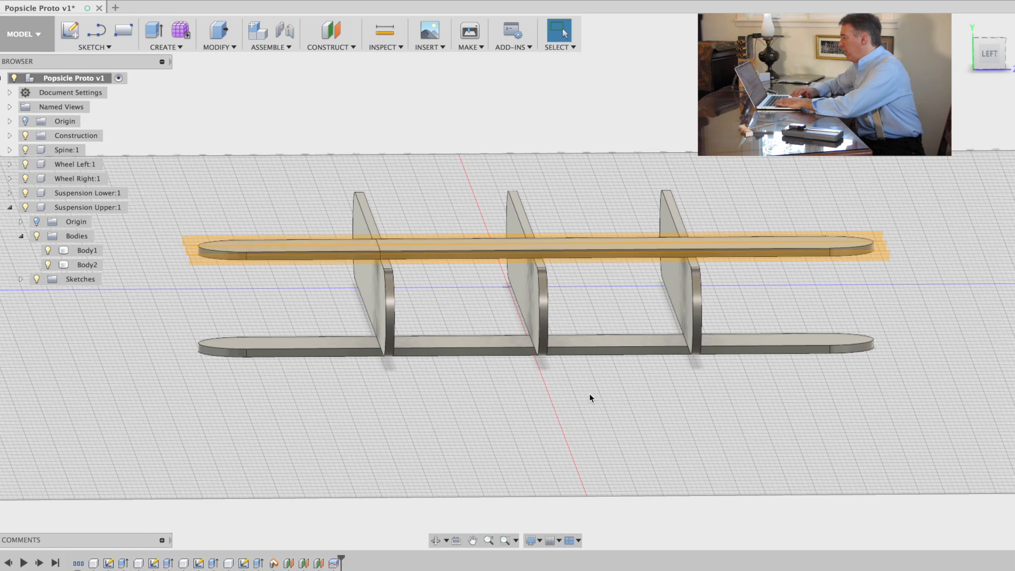
pyautogui.press('super+z')
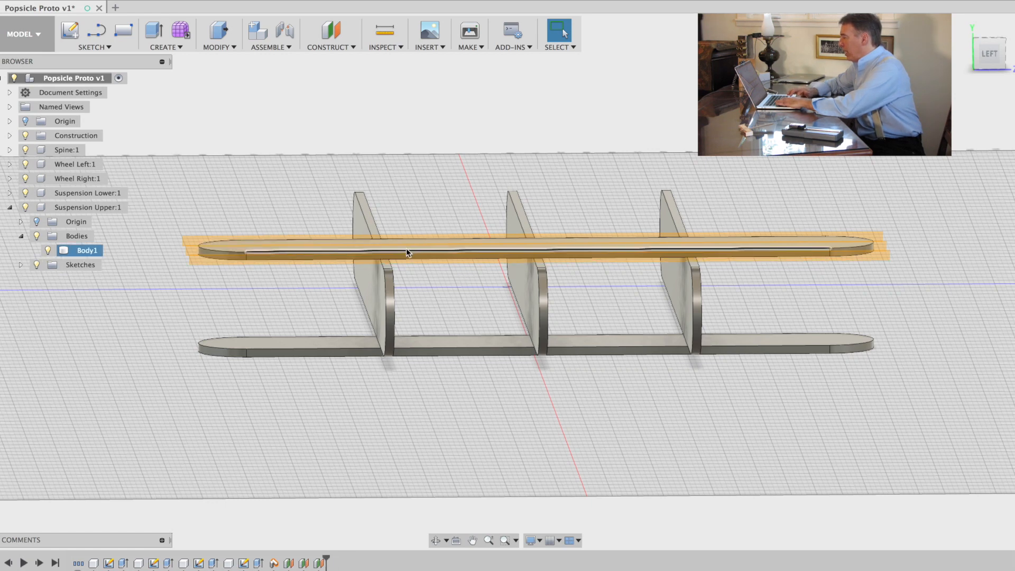
# Step: Split the Suspension Upper body with the inner face of the Wheel Right stick
pyautogui.click(231, 45)
pyautogui.click(238, 189)
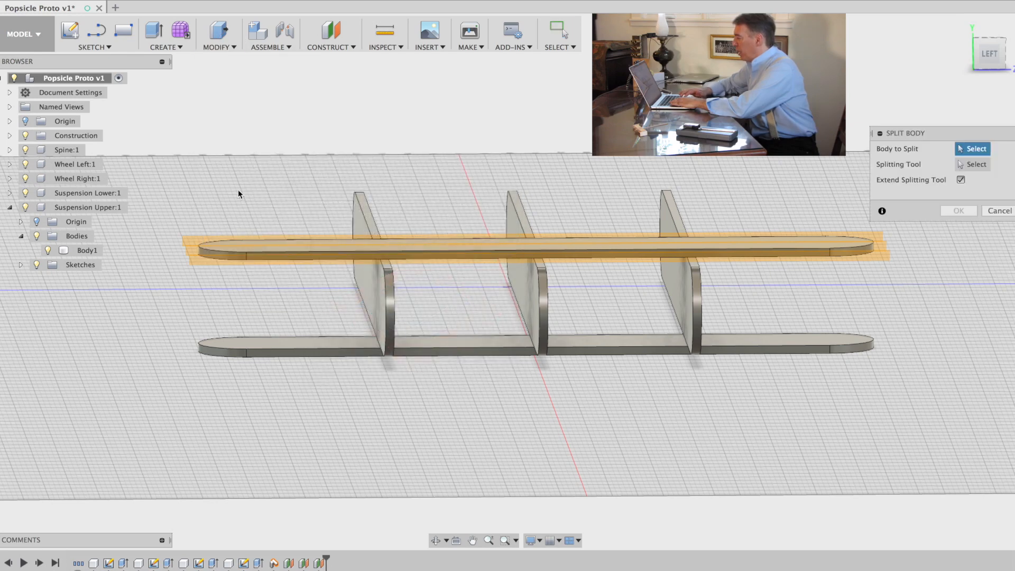
pyautogui.click(414, 239)
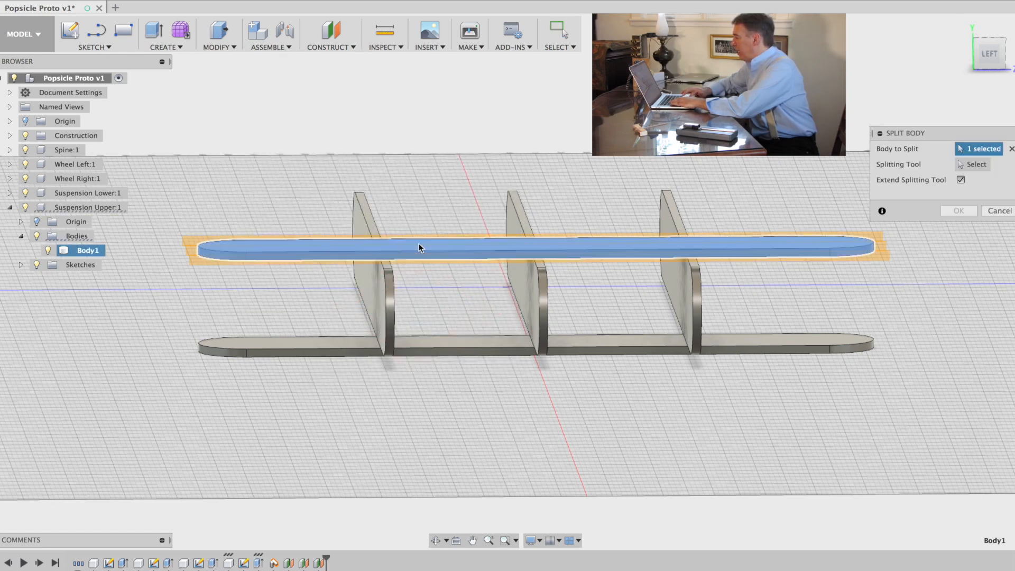
pyautogui.hscroll(3, 484, 316)
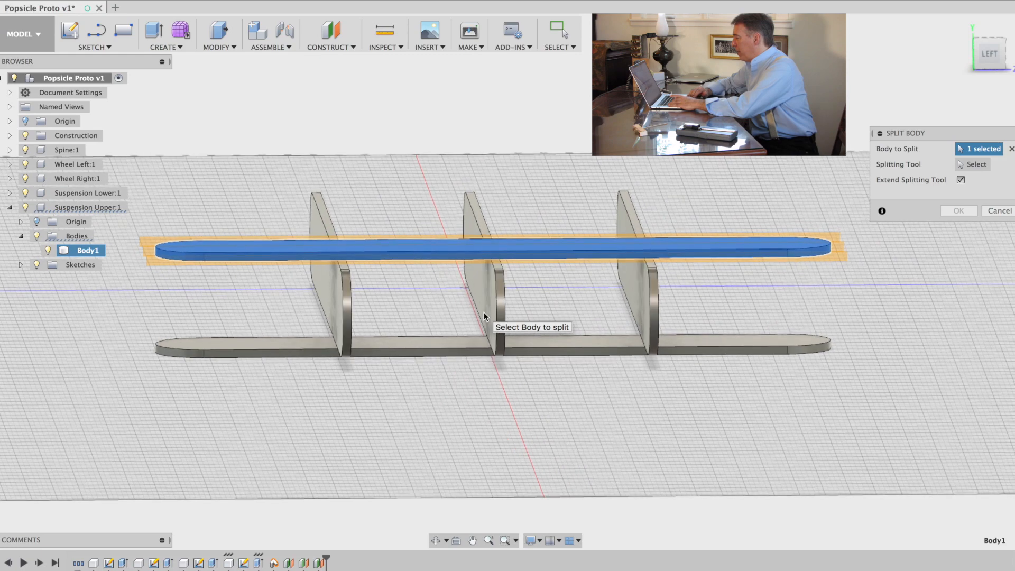
pyautogui.keyDown('shift'); pyautogui.hscroll(5, 483, 316); pyautogui.keyUp('shift')
pyautogui.press('Tab')
pyautogui.click(285, 294)
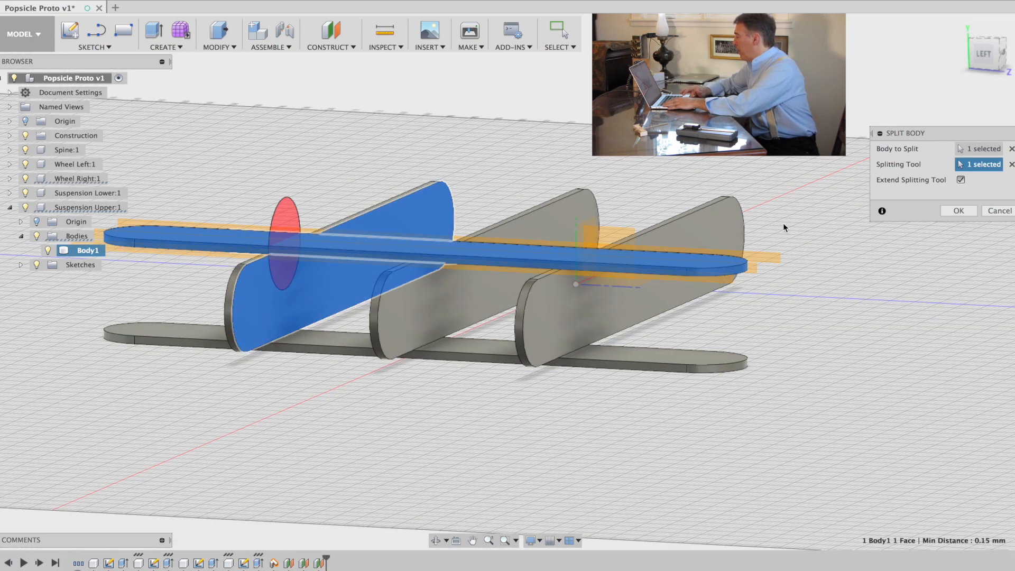
pyautogui.click(957, 210)
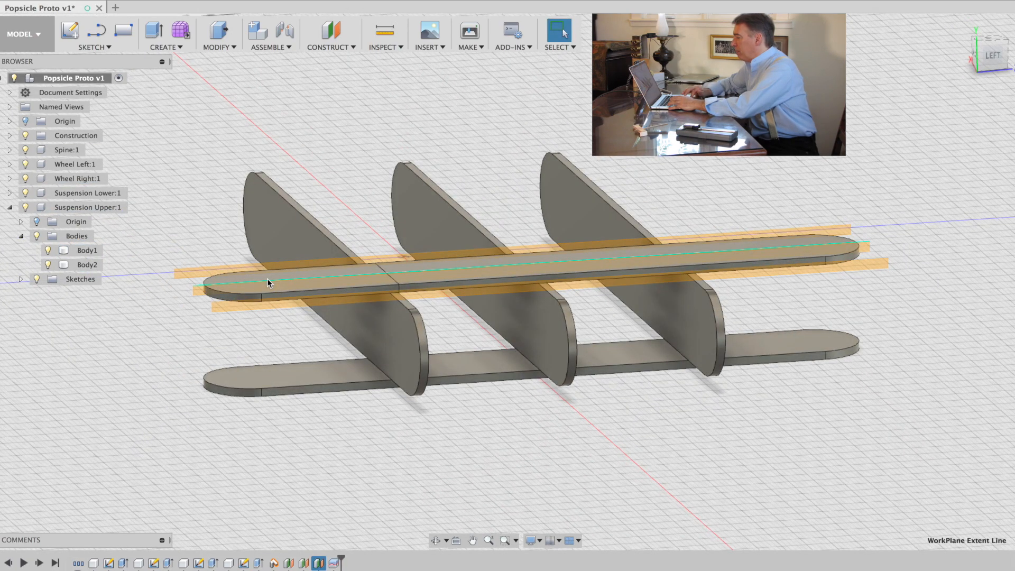
# Step: Remove the Suspension Upper end piece that overhangs beyond the Wheel Right stick
pyautogui.click(84, 251)
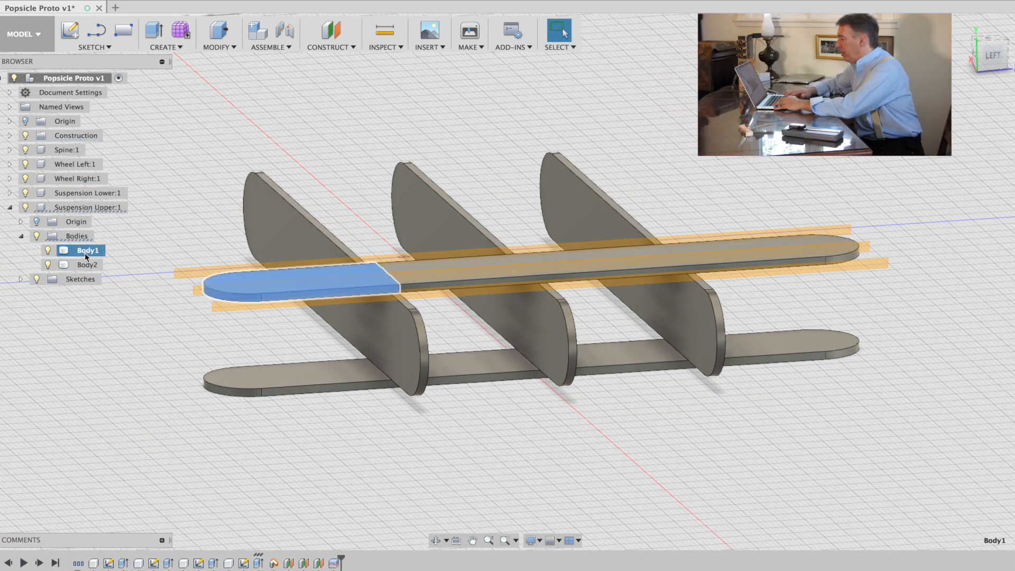
pyautogui.rightClick(85, 253)
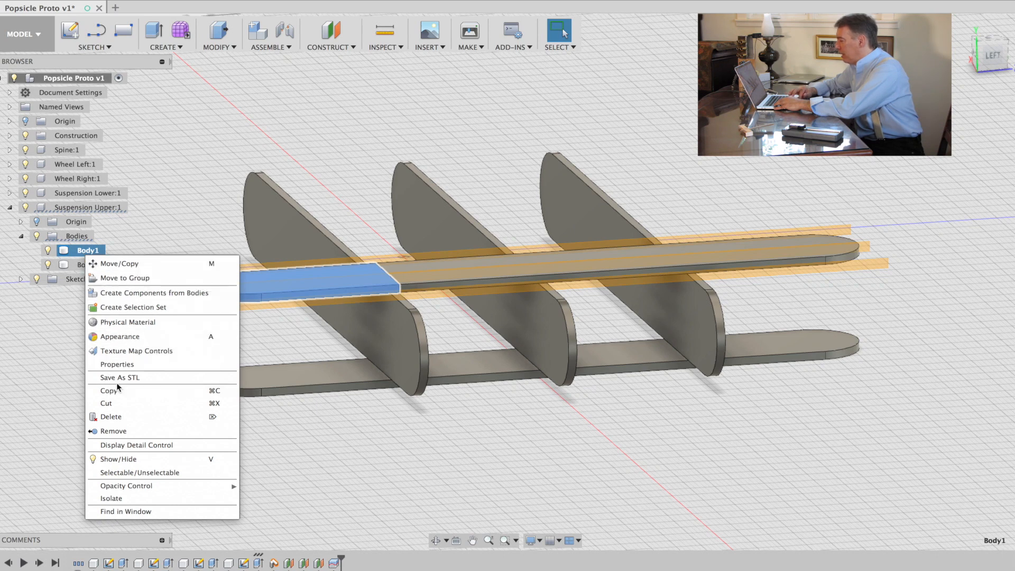
pyautogui.click(127, 432)
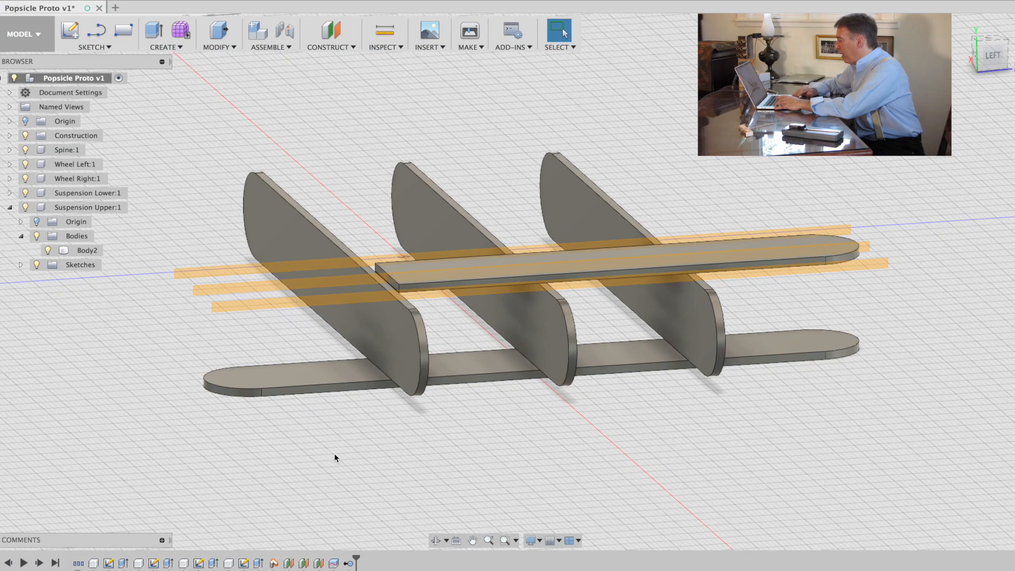
# Step: Split the remaining Suspension Upper body with both faces of the Spine and the inner face of the Wheel Left stick
pyautogui.keyDown('shift'); pyautogui.hscroll(5, 333, 454); pyautogui.keyUp('shift')
pyautogui.keyDown('shift'); pyautogui.scroll(-5, 334, 455); pyautogui.keyUp('shift')
pyautogui.keyDown('shift'); pyautogui.hscroll(-5, 334, 455); pyautogui.keyUp('shift')
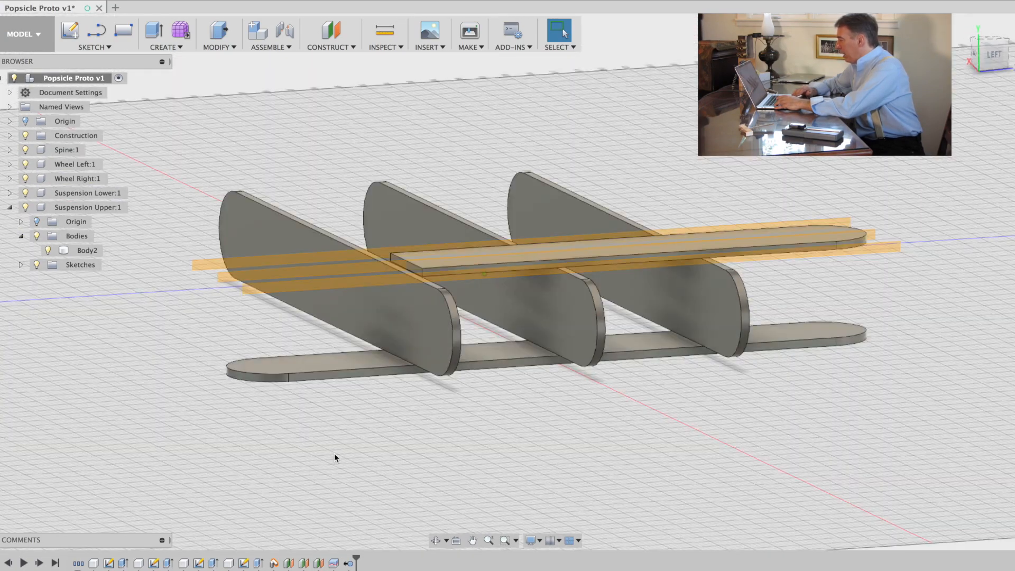
pyautogui.keyDown('shift'); pyautogui.scroll(3, 334, 454); pyautogui.keyUp('shift')
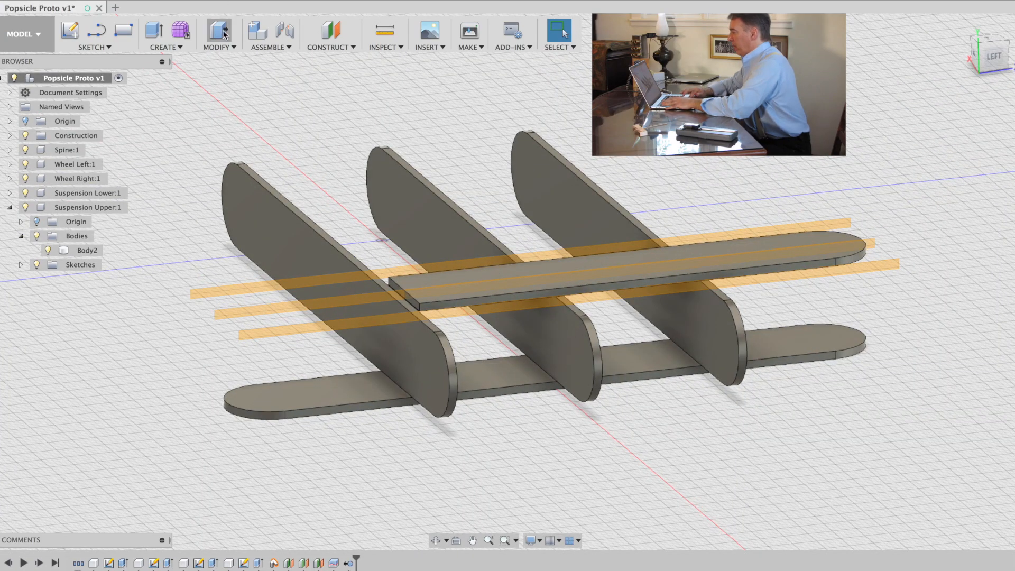
pyautogui.click(497, 282)
pyautogui.click(478, 221)
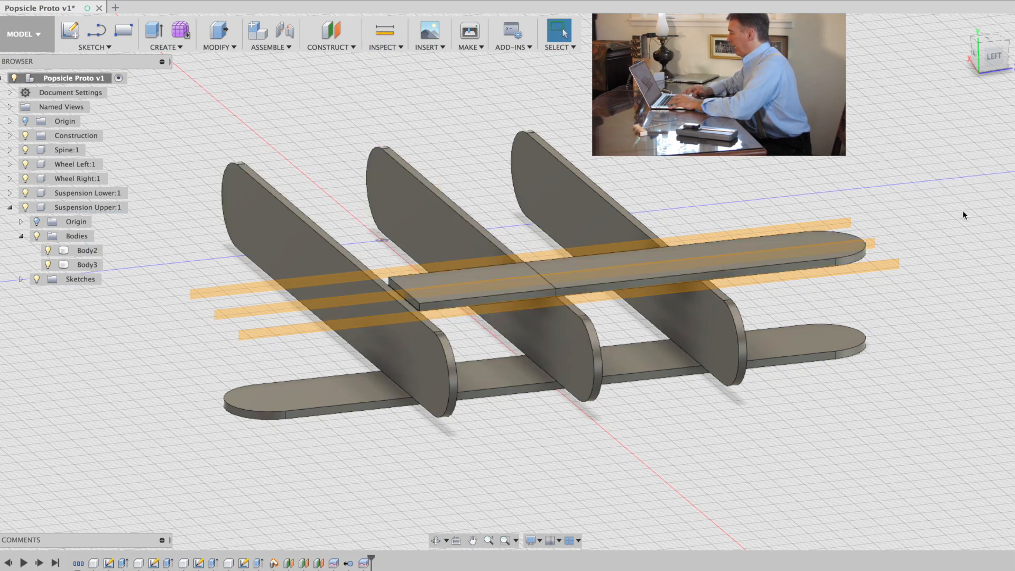
pyautogui.click(958, 210)
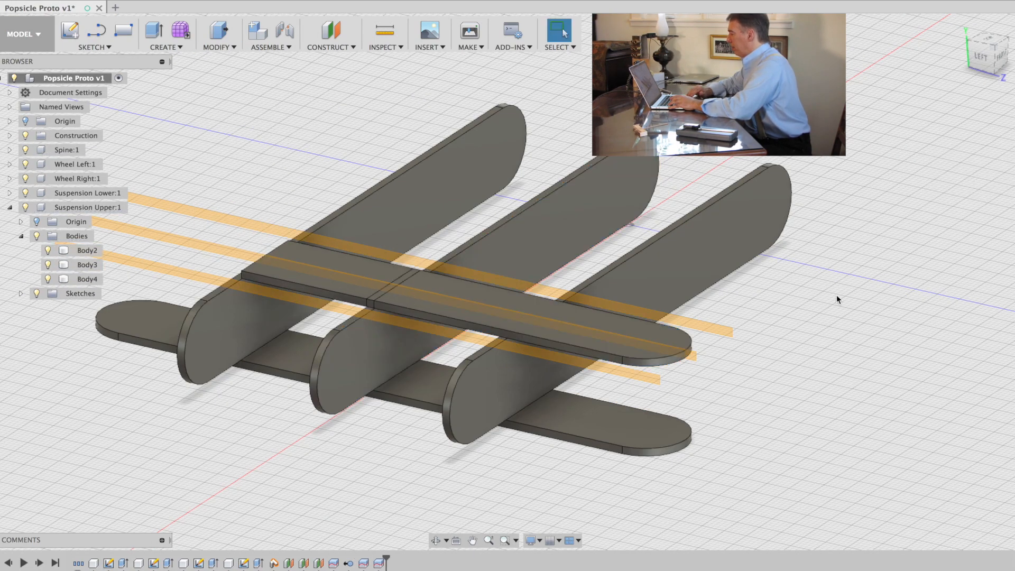
pyautogui.click(239, 109)
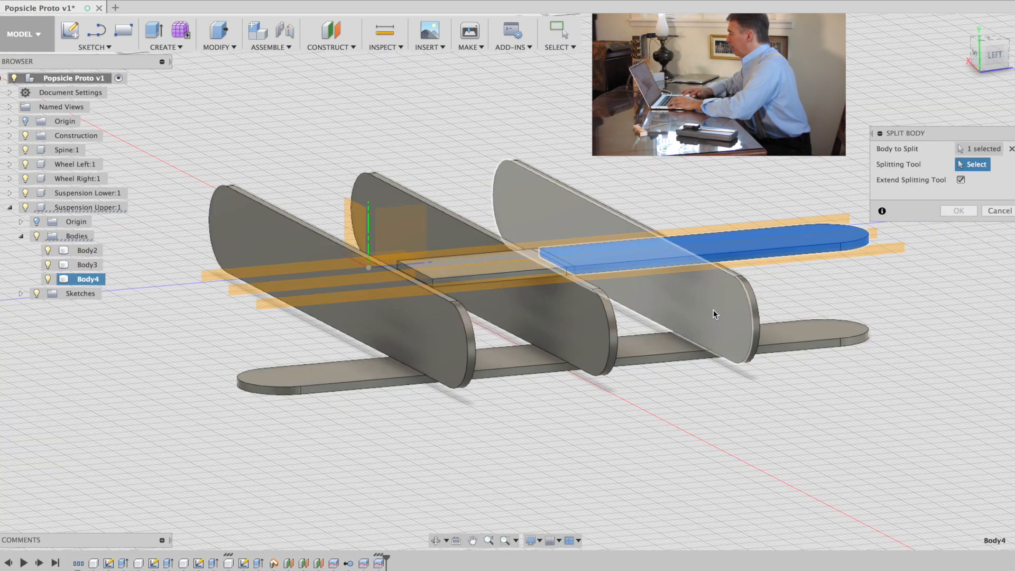
pyautogui.press('Return')
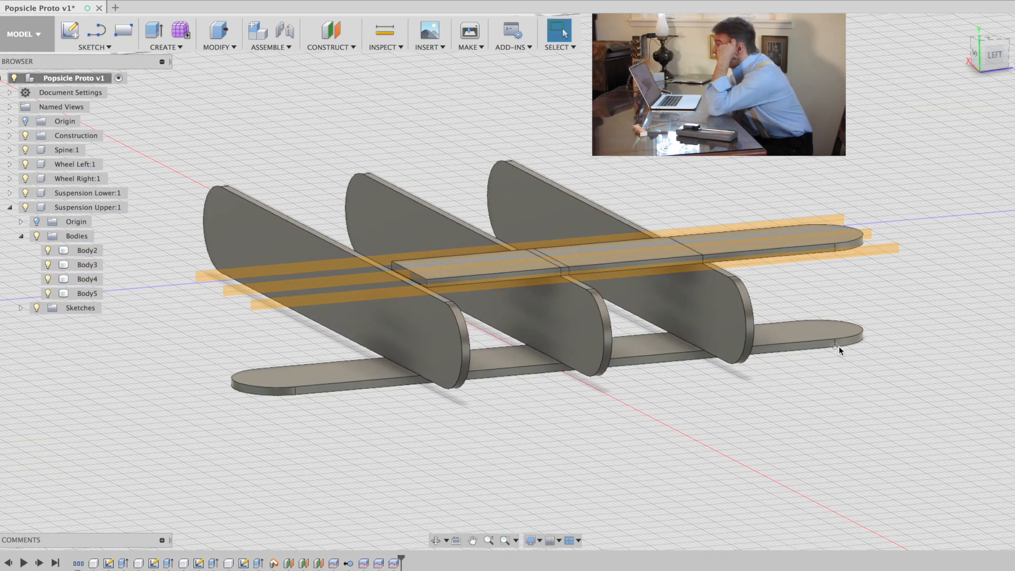
# Step: Remove the Suspension Upper end piece beyond Wheel Left and the thin piece inside the Spine
pyautogui.rightClick(71, 279)
pyautogui.click(106, 443)
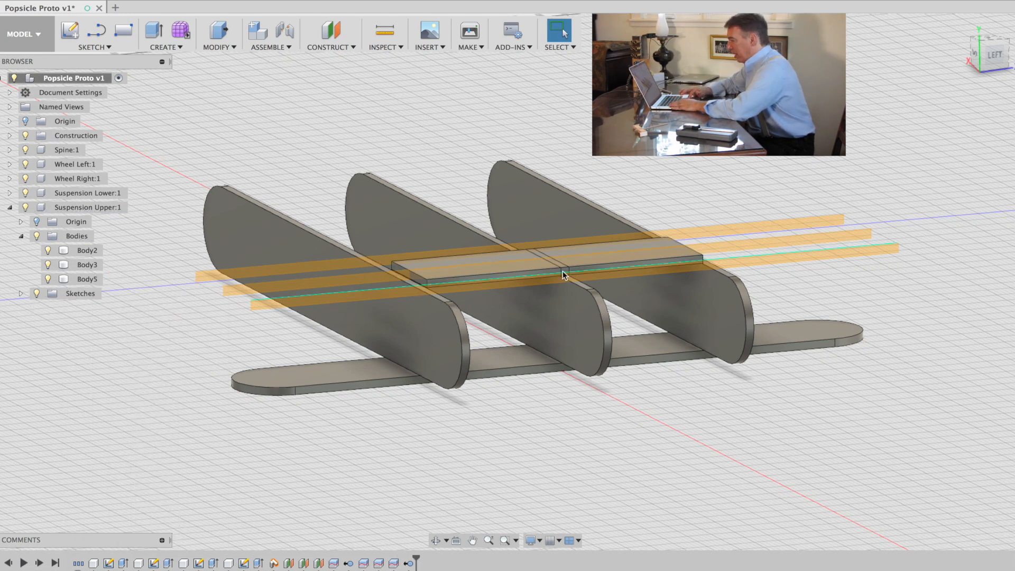
pyautogui.rightClick(82, 251)
pyautogui.click(115, 429)
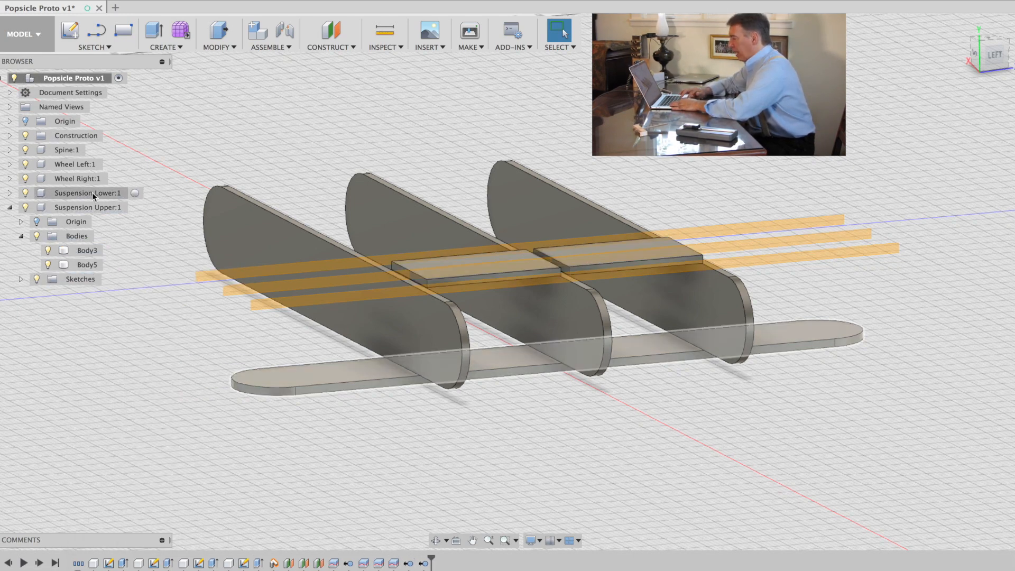
# Step: Split the Suspension Lower body with the inner face of the Wheel Left stick
pyautogui.click(9, 193)
pyautogui.click(213, 39)
pyautogui.press('Escape')
pyautogui.click(219, 47)
pyautogui.click(239, 201)
pyautogui.click(855, 323)
pyautogui.click(710, 312)
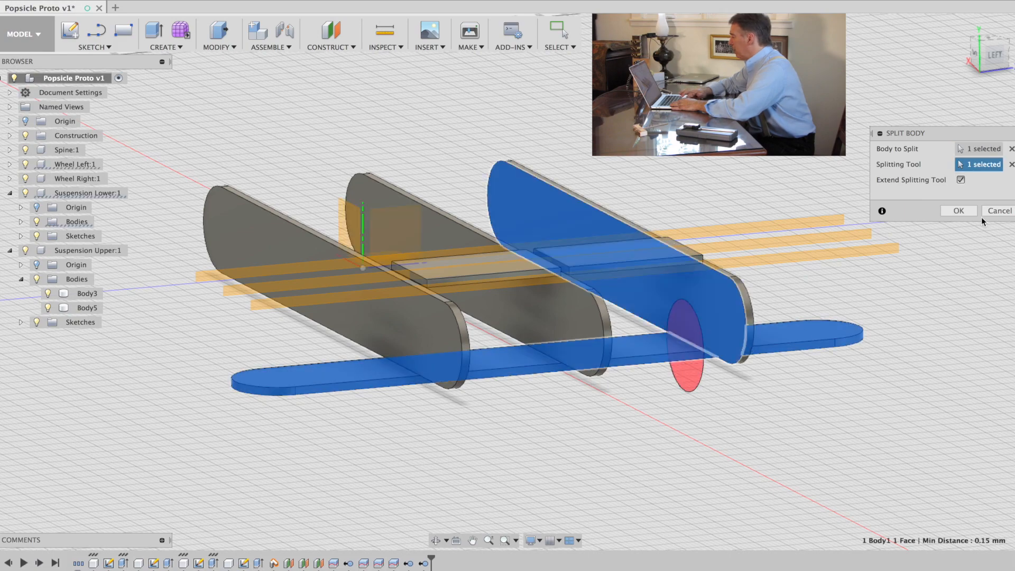
pyautogui.press('Return')
# Step: Split the longer Suspension Lower piece with the Spine face that looks towards Wheel Right
pyautogui.click(497, 360)
pyautogui.click(219, 47)
pyautogui.click(239, 201)
pyautogui.click(541, 367)
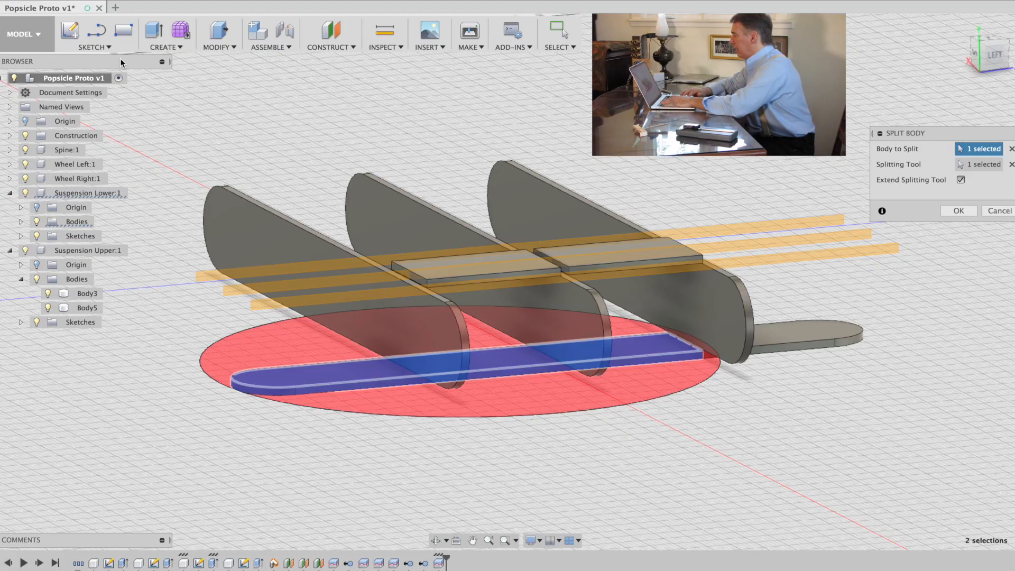
pyautogui.press('Return')
pyautogui.click(219, 47)
pyautogui.click(228, 187)
pyautogui.press('Escape')
# Step: Split the Suspension Lower pieces with the inner face of Wheel Right and the Spine face towards Wheel Left
pyautogui.click(220, 47)
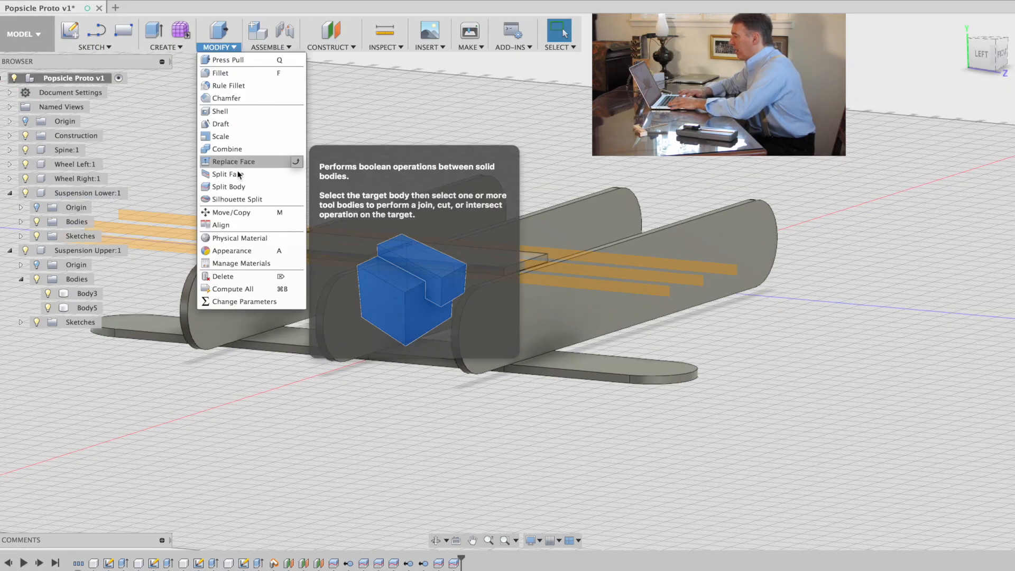
pyautogui.click(238, 187)
pyautogui.click(280, 337)
pyautogui.click(972, 164)
pyautogui.click(250, 290)
pyautogui.click(958, 211)
pyautogui.click(220, 47)
pyautogui.click(238, 187)
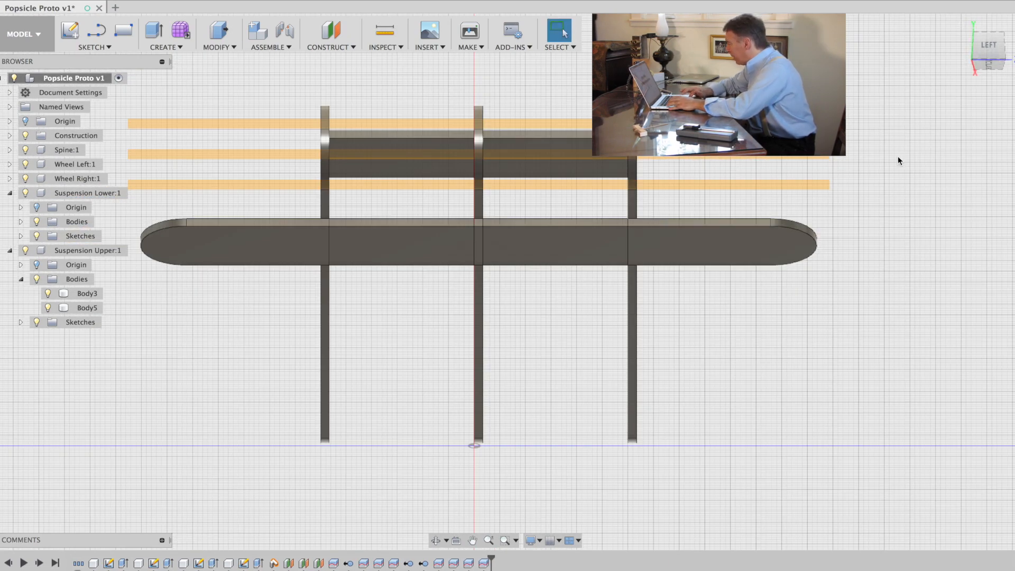
# Step: Remove both overhanging end pieces of Suspension Lower and the thin piece inside the Spine
pyautogui.click(9, 250)
pyautogui.click(21, 222)
pyautogui.click(87, 236)
pyautogui.rightClick(89, 236)
pyautogui.click(122, 378)
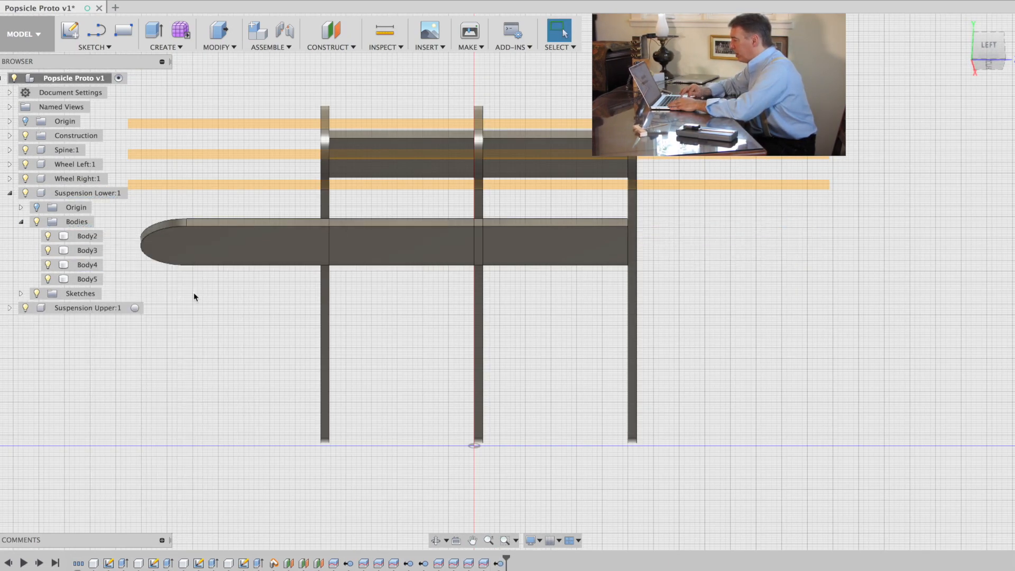
pyautogui.rightClick(88, 251)
pyautogui.click(126, 418)
pyautogui.rightClick(89, 251)
pyautogui.click(80, 251)
pyautogui.rightClick(80, 237)
pyautogui.click(116, 400)
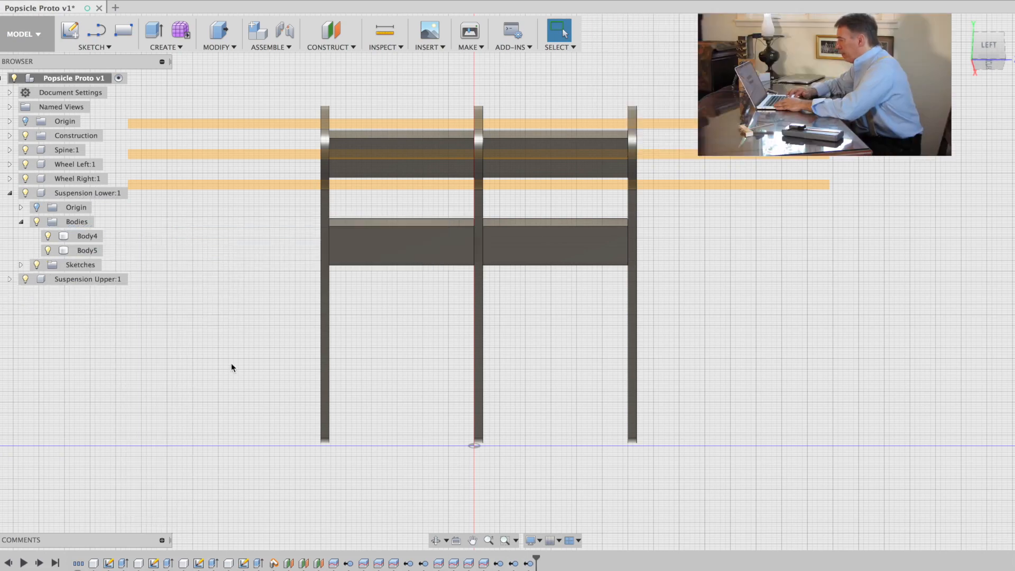
# Step: Examine from several sides how the trimmed suspension pieces fit between the Spine and the wheel sticks
pyautogui.scroll(1, 231, 364)
pyautogui.keyDown('shift'); pyautogui.scroll(5, 231, 364); pyautogui.keyUp('shift')
pyautogui.keyDown('shift'); pyautogui.hscroll(3, 231, 364); pyautogui.keyUp('shift')
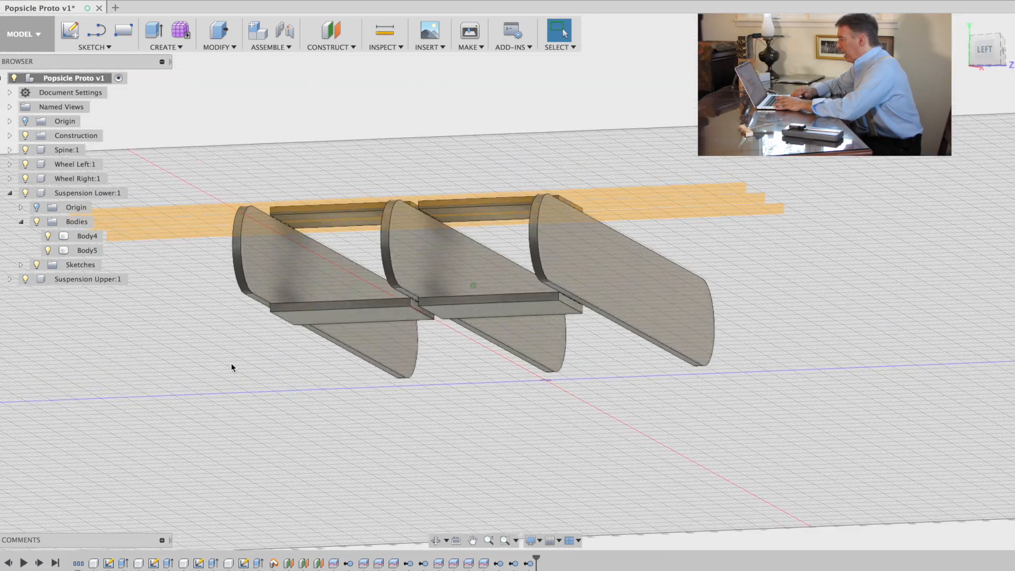
pyautogui.keyDown('shift'); pyautogui.scroll(-10, 231, 363); pyautogui.keyUp('shift')
pyautogui.keyDown('shift'); pyautogui.hscroll(-6, 230, 363); pyautogui.keyUp('shift')
pyautogui.keyDown('shift'); pyautogui.scroll(5, 231, 363); pyautogui.keyUp('shift')
pyautogui.keyDown('shift'); pyautogui.hscroll(4, 231, 364); pyautogui.keyUp('shift')
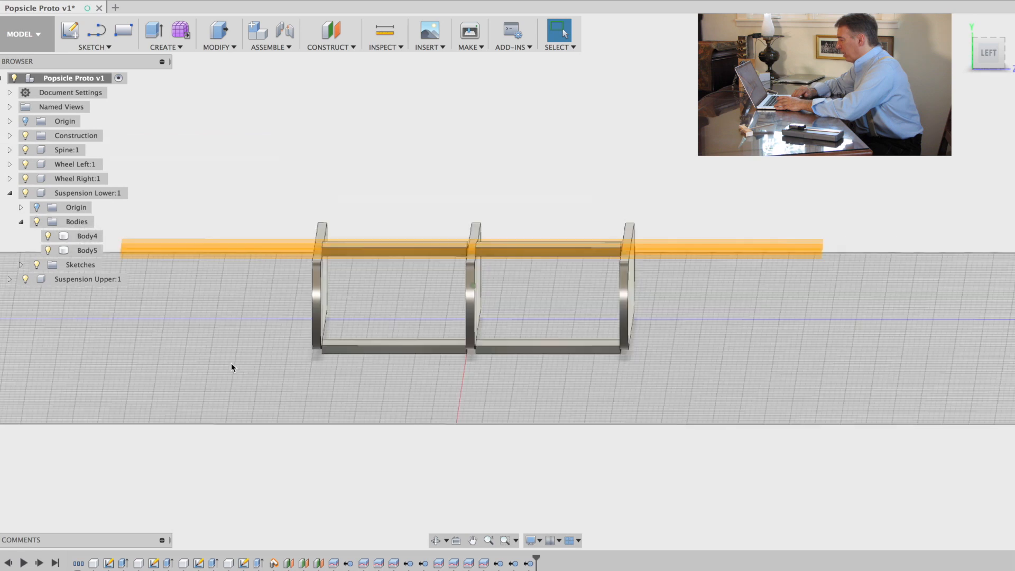
pyautogui.keyDown('shift'); pyautogui.scroll(3, 230, 362); pyautogui.keyUp('shift')
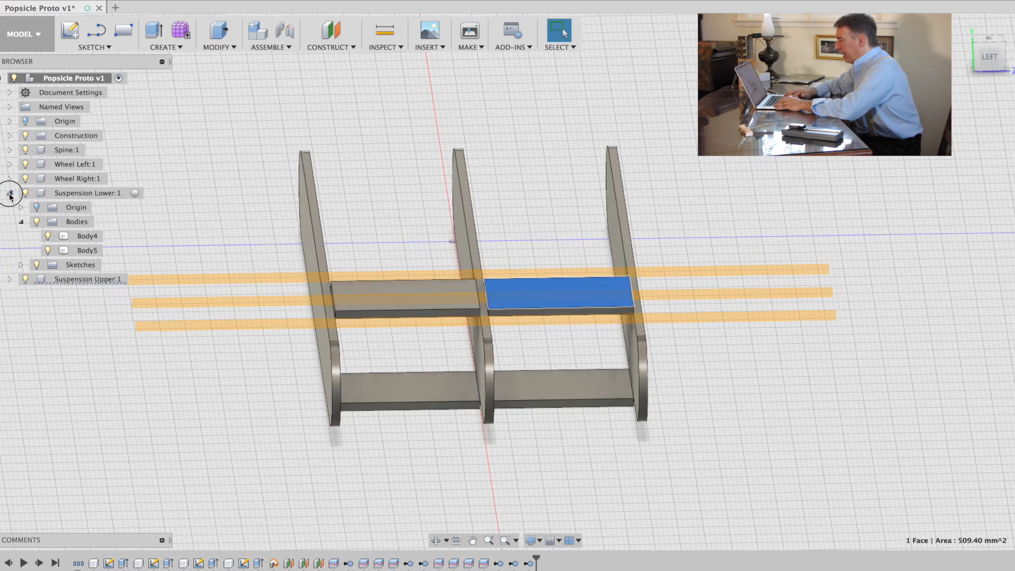
# Step: Create a new component in the top-level assembly and name it Suspension Upper Right
pyautogui.click(9, 193)
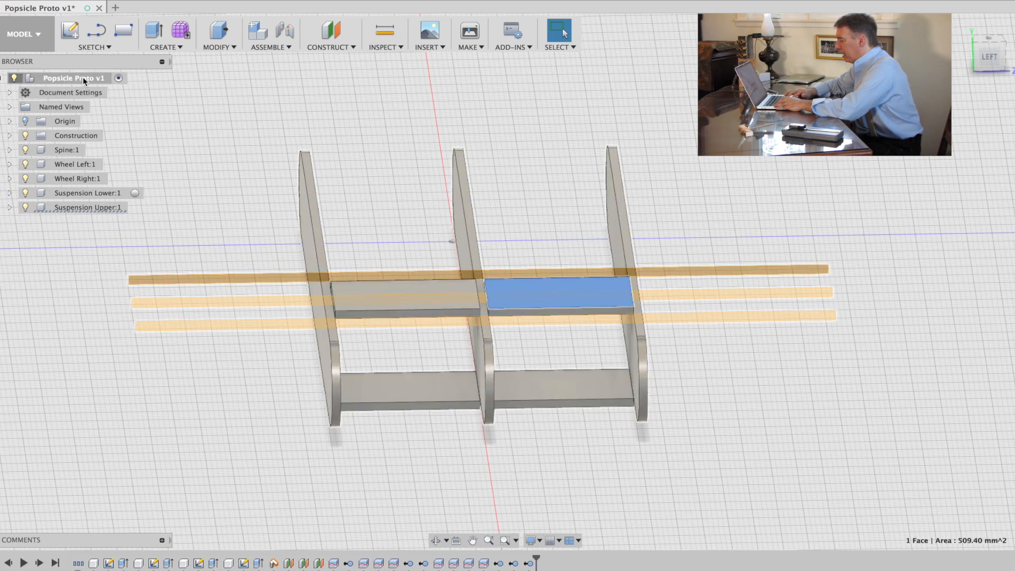
pyautogui.rightClick(84, 81)
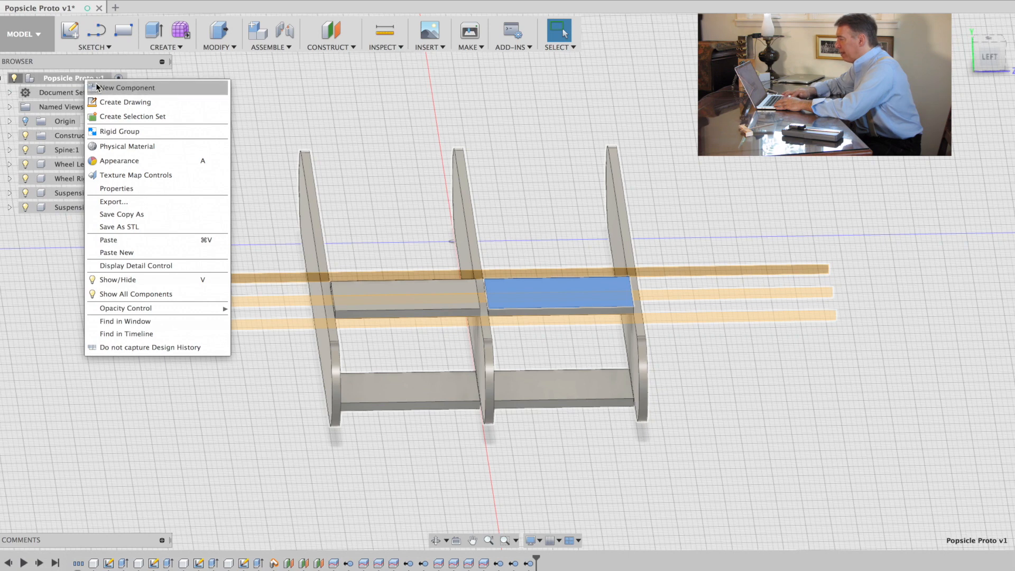
pyautogui.click(106, 88)
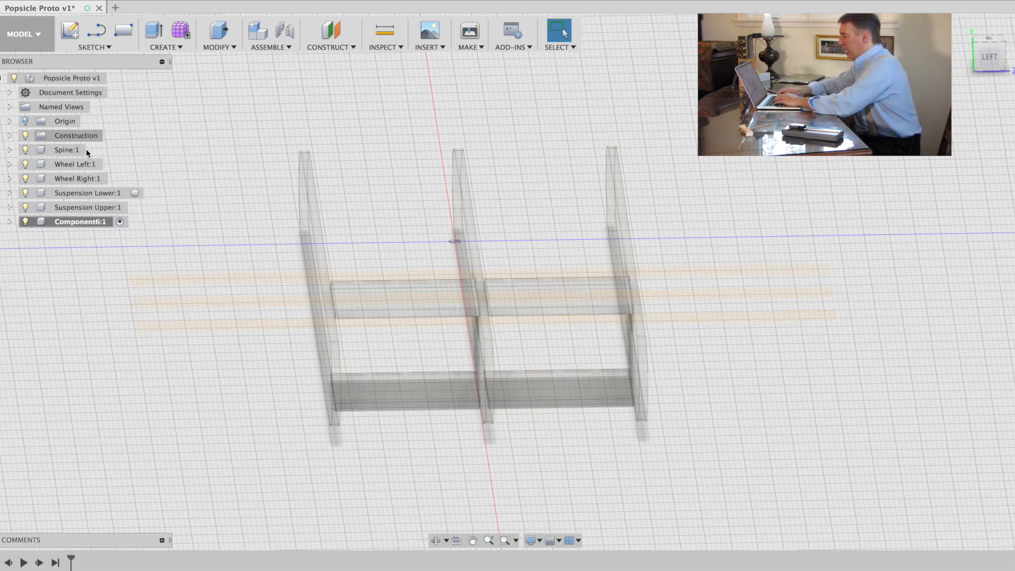
pyautogui.click(78, 224)
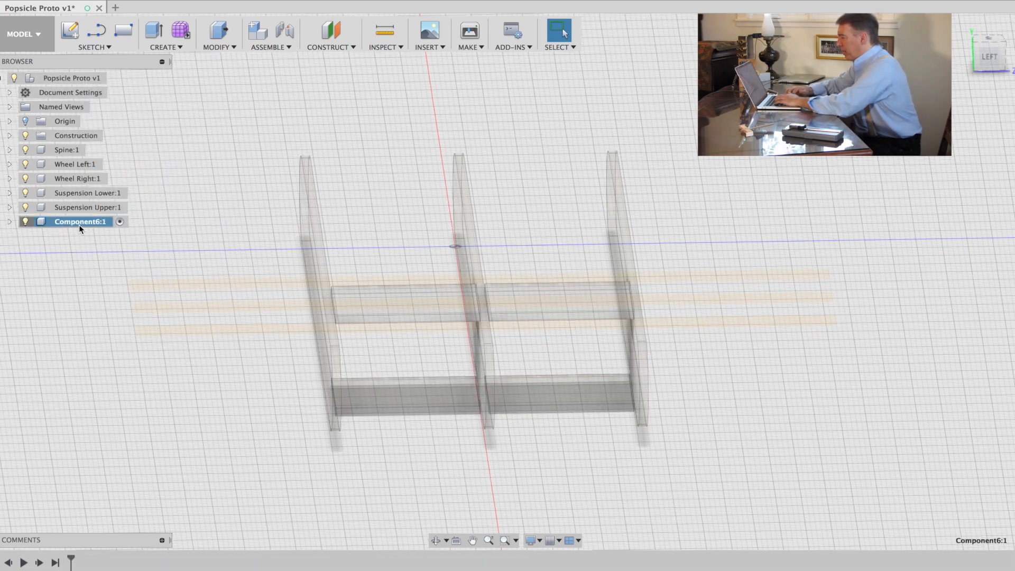
pyautogui.write('Ss')
pyautogui.press('BackSpace')
pyautogui.write('us')
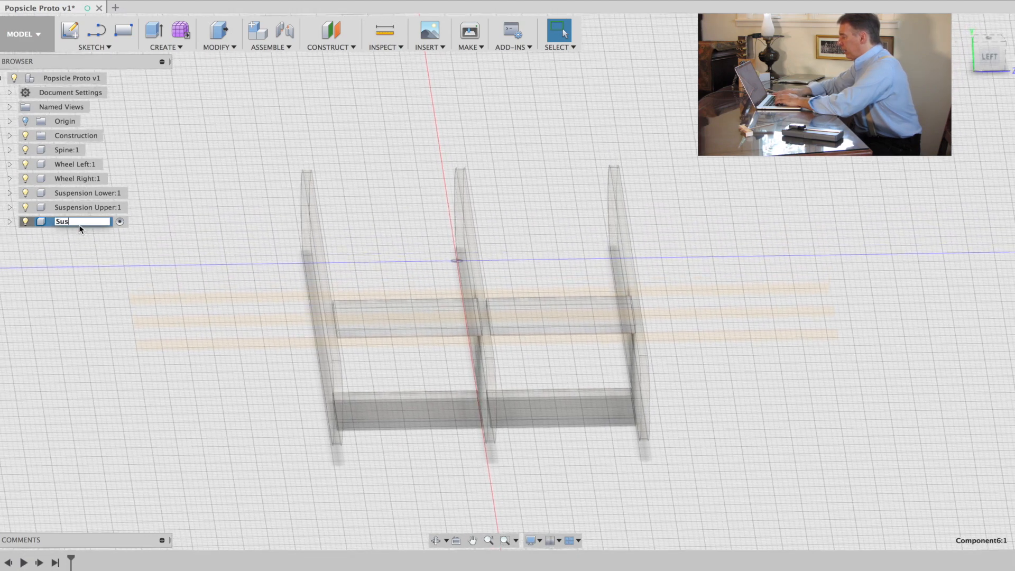
pyautogui.write('pension Upper Right')
pyautogui.press('Return')
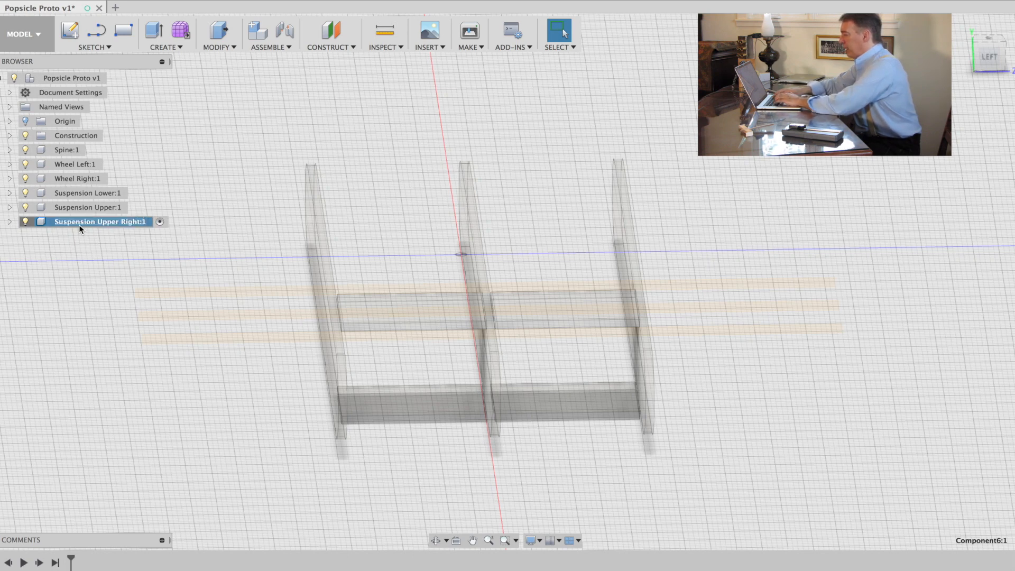
# Step: Create three more new components in the top-level Popsicle Proto assembly
pyautogui.rightClick(78, 79)
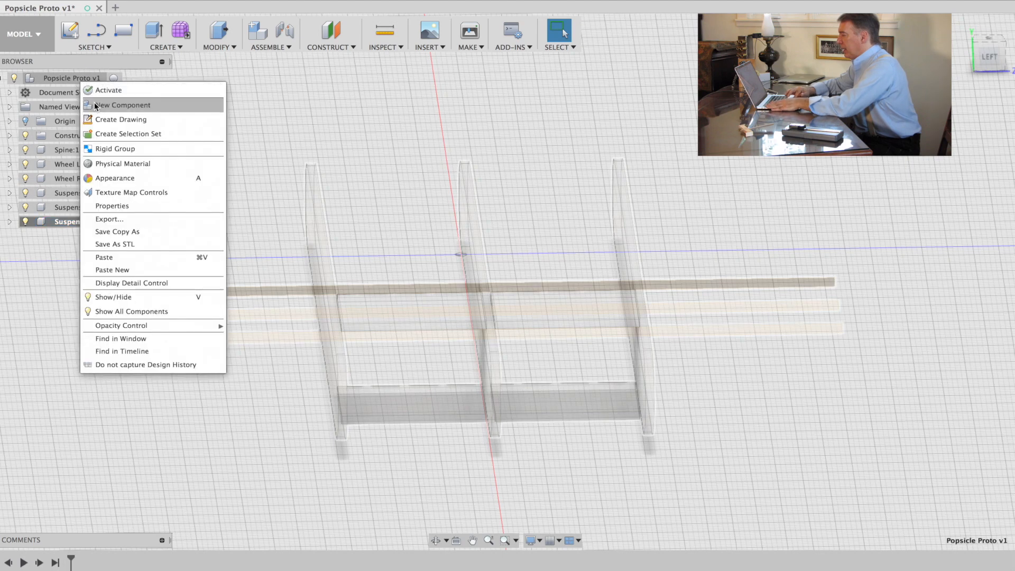
pyautogui.click(97, 105)
pyautogui.rightClick(72, 79)
pyautogui.click(97, 103)
pyautogui.rightClick(73, 79)
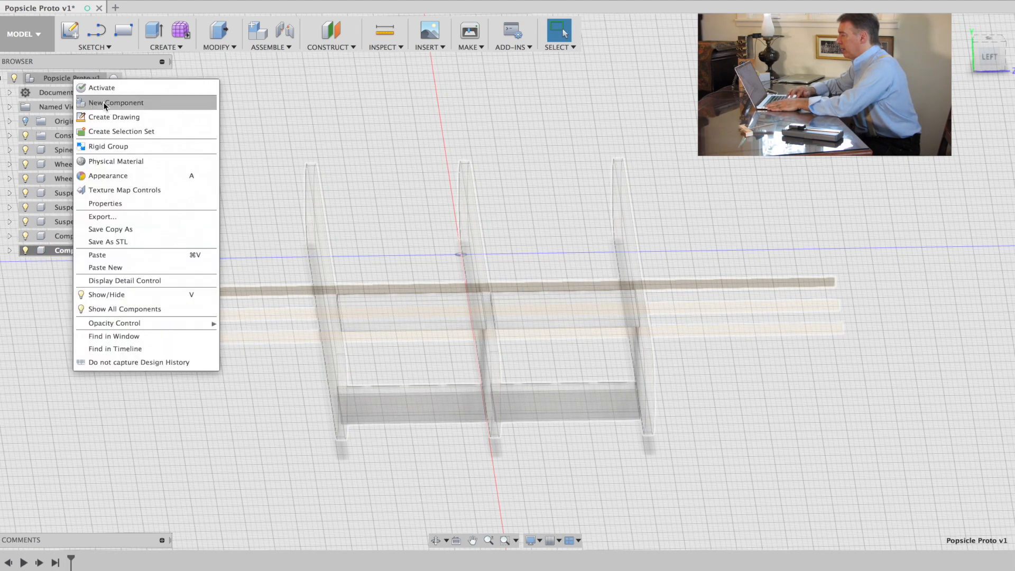
pyautogui.click(102, 104)
# Step: Name the three new components Suspension Upper Left, Suspension Lower Right and Suspension Lower Left, in that order
pyautogui.click(71, 235)
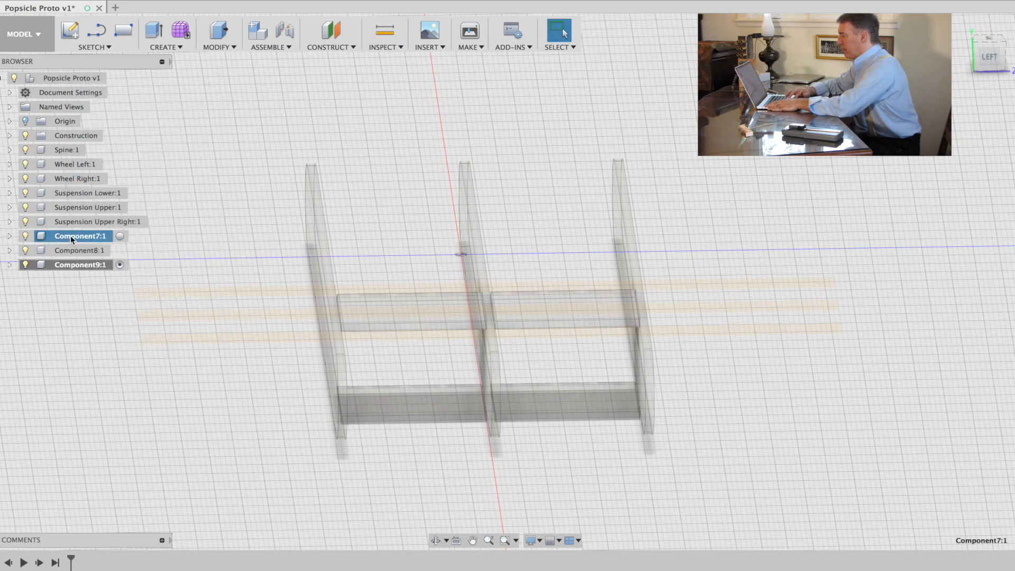
pyautogui.doubleClick(71, 236)
pyautogui.write('Suspension Upper Left')
pyautogui.press('Return')
pyautogui.doubleClick(73, 250)
pyautogui.write('Suspension Lower Right')
pyautogui.press('Return')
pyautogui.doubleClick(75, 264)
pyautogui.write('Suspension Lower Left')
pyautogui.press('Return')
# Step: Examine the assembly from several sides to tell the left and right suspension pieces apart
pyautogui.click(985, 69)
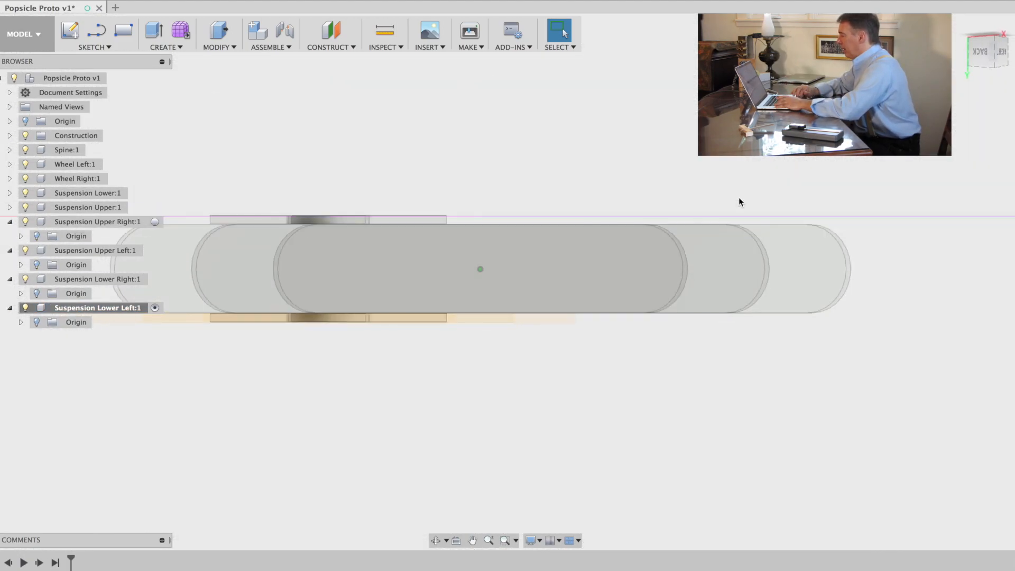
pyautogui.keyDown('shift'); pyautogui.scroll(-5, 914, 184); pyautogui.keyUp('shift')
pyautogui.rightClick(914, 184)
pyautogui.click(764, 270)
pyautogui.keyDown('shift'); pyautogui.scroll(2, 764, 270); pyautogui.keyUp('shift')
pyautogui.click(987, 55)
pyautogui.keyDown('shift'); pyautogui.hscroll(5, 706, 199); pyautogui.keyUp('shift')
pyautogui.click(497, 182)
# Step: With the top-level assembly active, move Body4 of Suspension Lower into Suspension Lower Right and Body5 into Suspension Lower Left
pyautogui.click(9, 192)
pyautogui.click(21, 221)
pyautogui.click(77, 237)
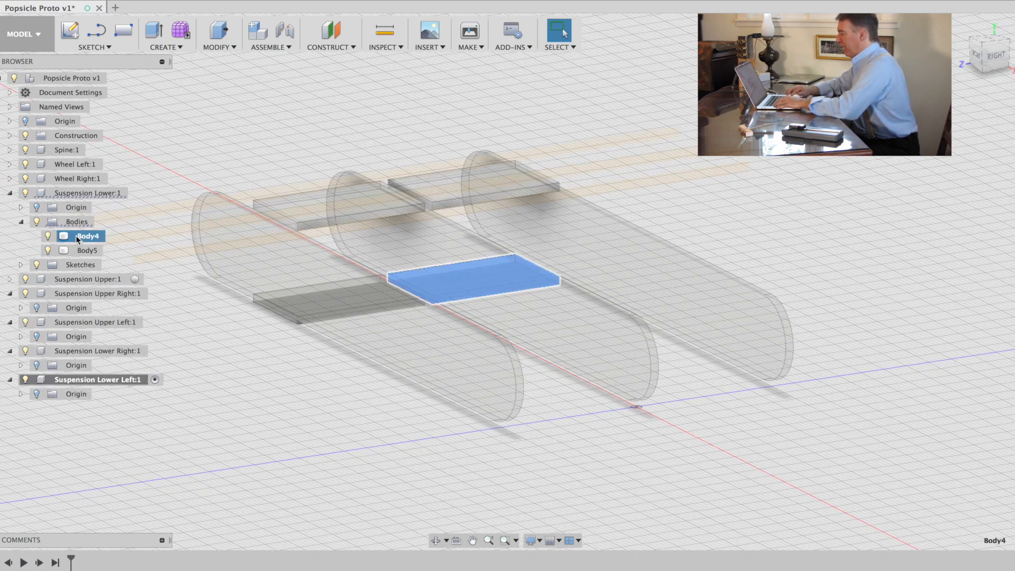
pyautogui.rightClick(74, 235)
pyautogui.press('Escape')
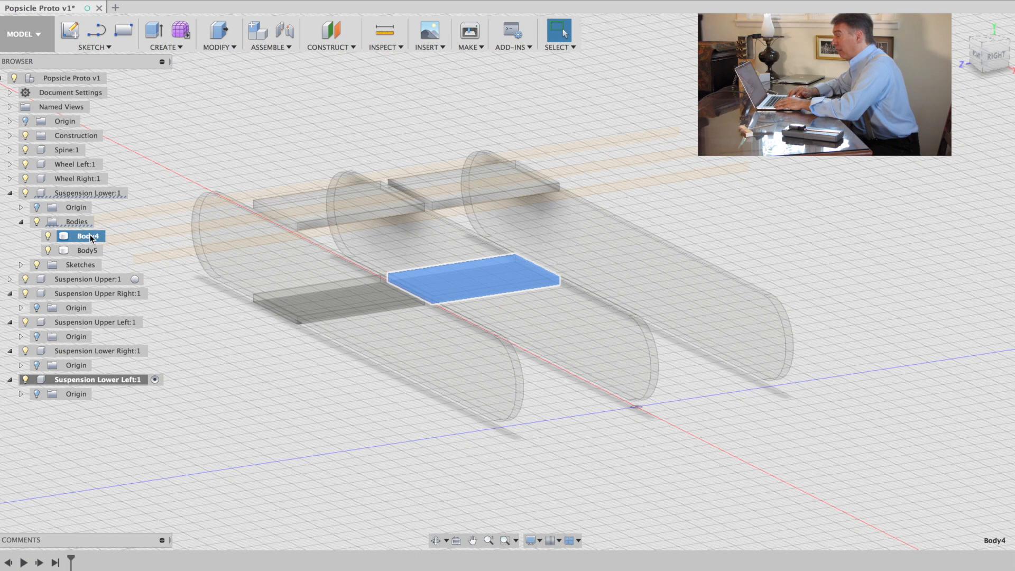
pyautogui.click(98, 237)
pyautogui.moveTo(97, 235); pyautogui.dragTo(142, 291)
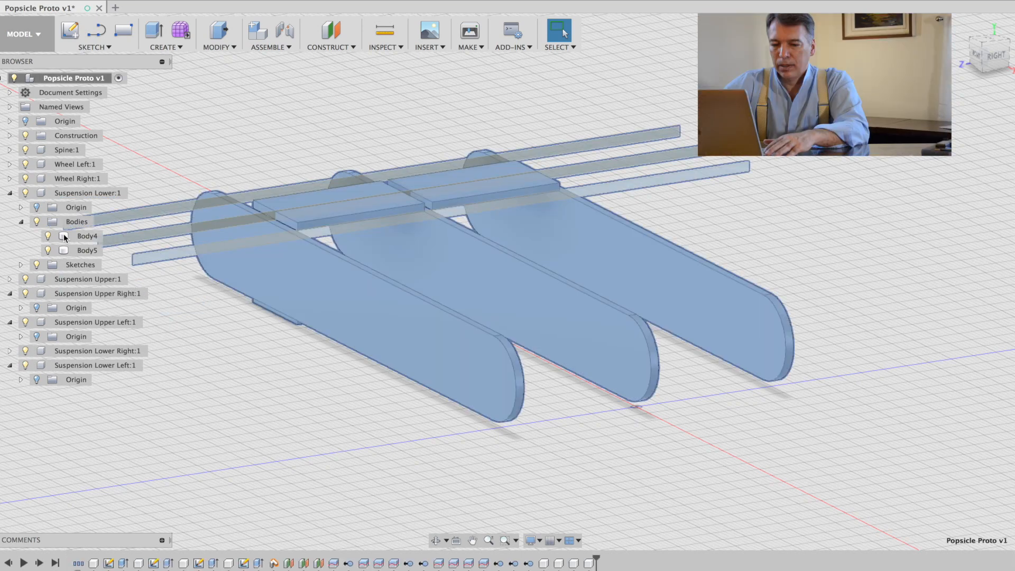
pyautogui.moveTo(64, 237); pyautogui.dragTo(90, 353)
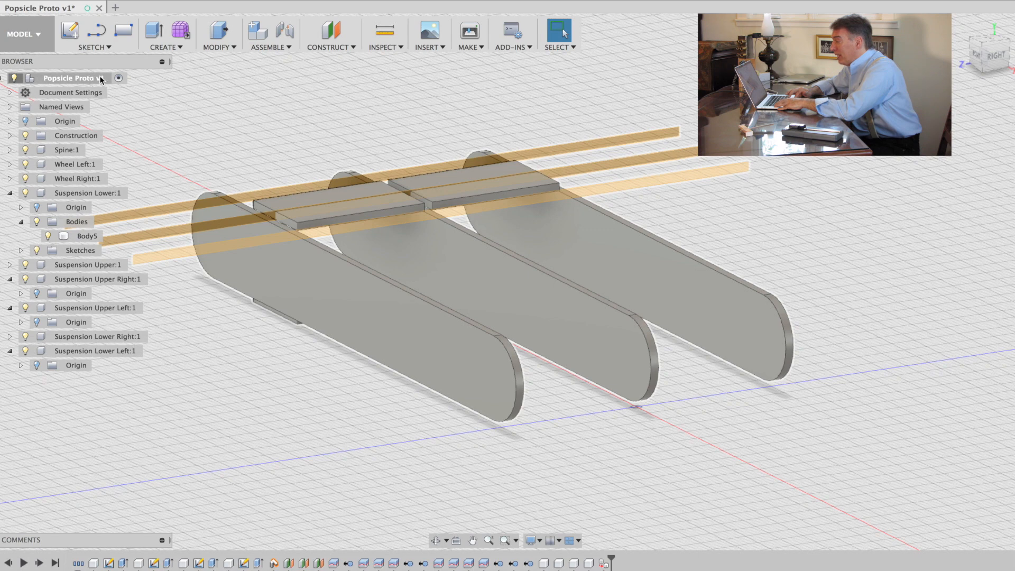
pyautogui.click(67, 238)
pyautogui.moveTo(65, 239); pyautogui.dragTo(75, 353)
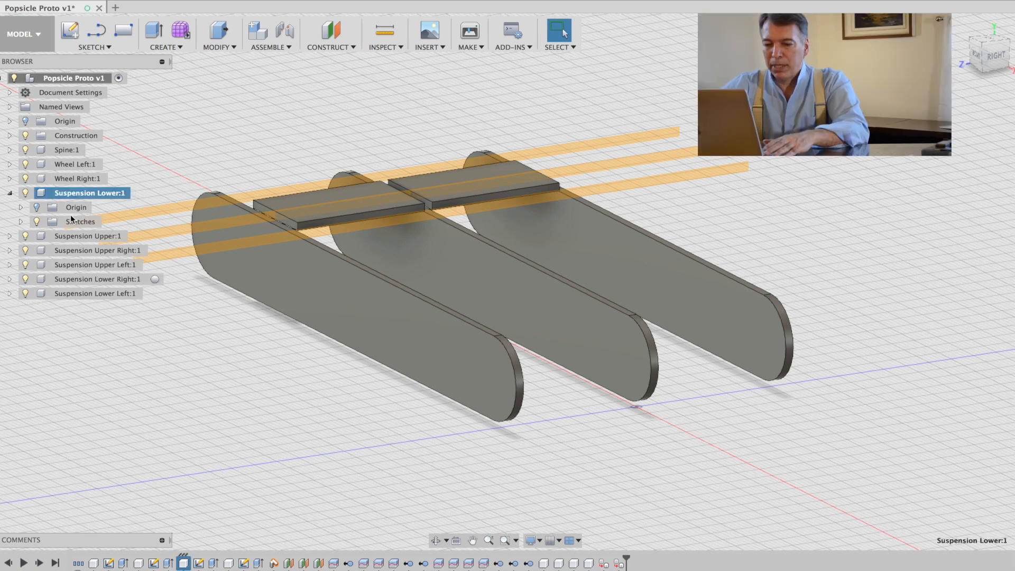
pyautogui.click(42, 195)
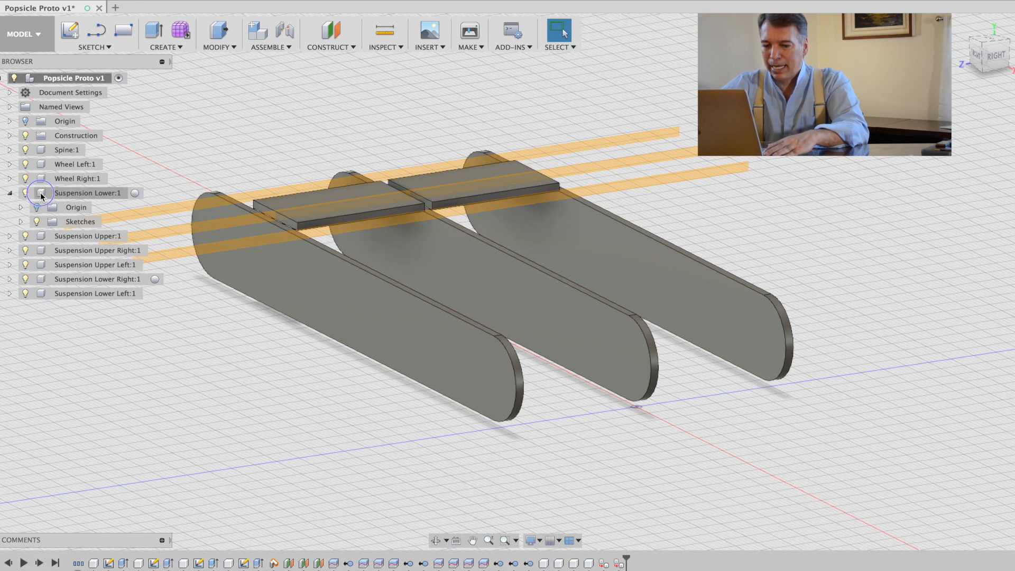
pyautogui.rightClick(40, 193)
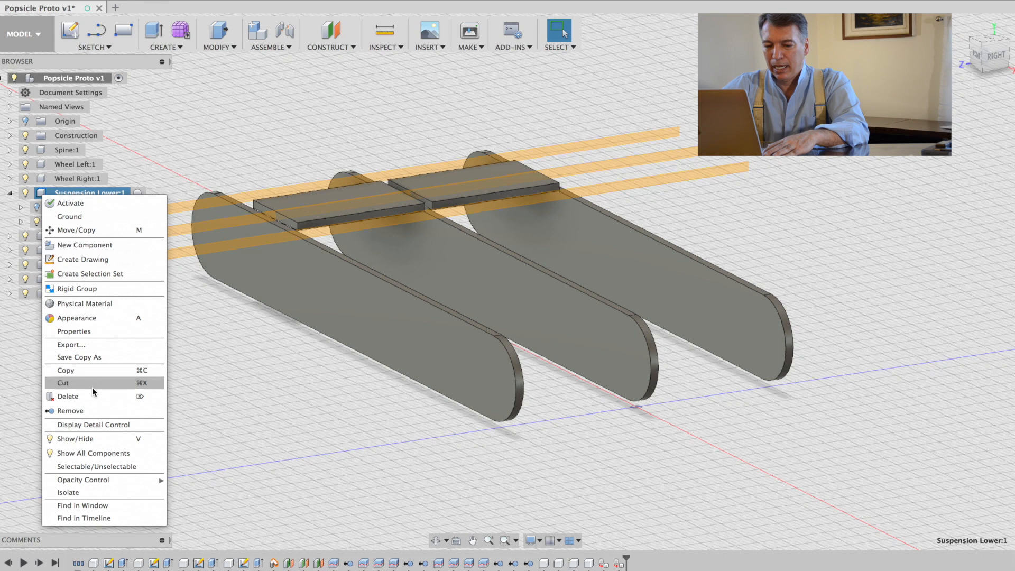
pyautogui.click(93, 396)
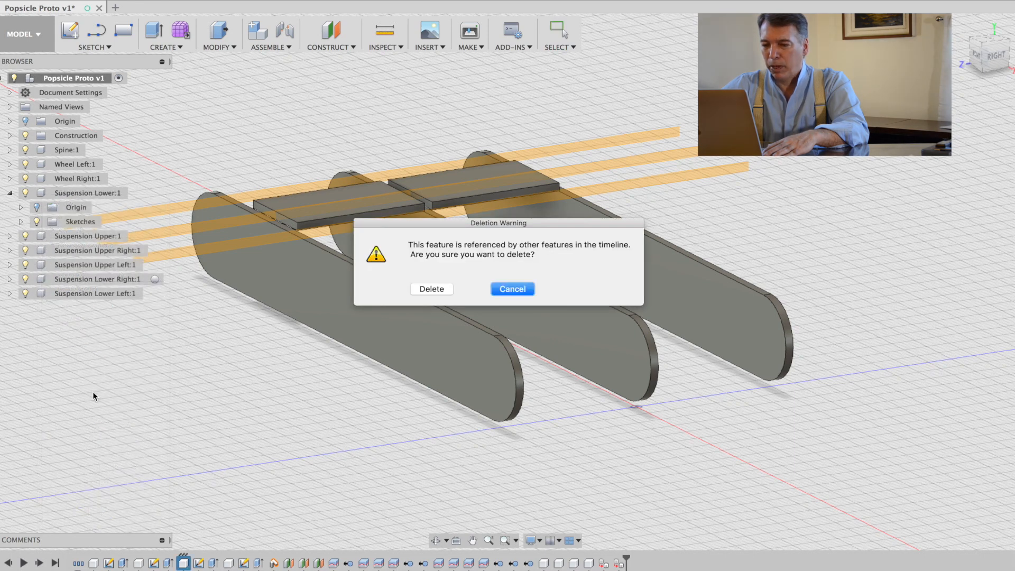
pyautogui.click(513, 289)
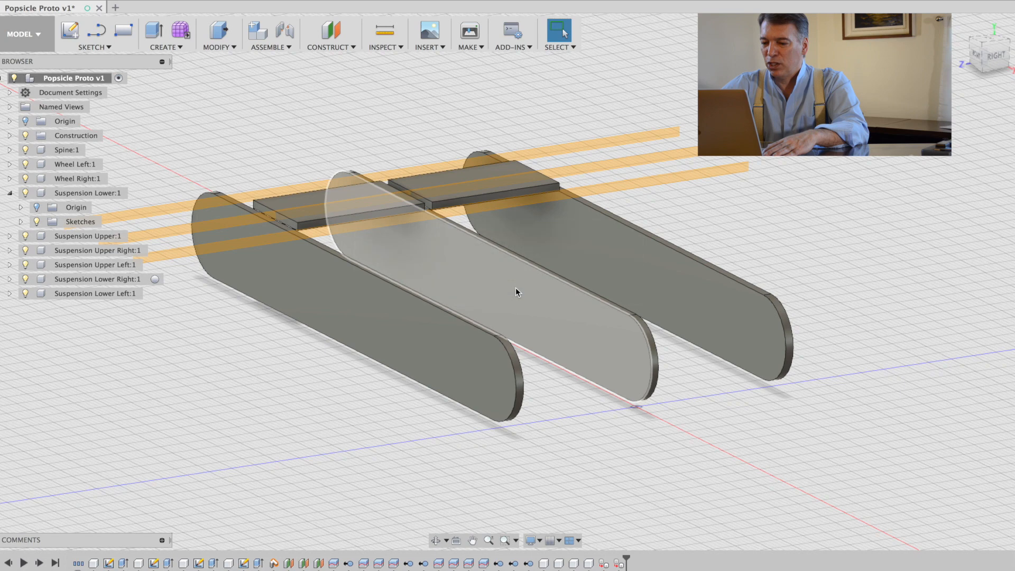
# Step: Remove the emptied Suspension Lower component while keeping its earlier features in the timeline
pyautogui.rightClick(65, 199)
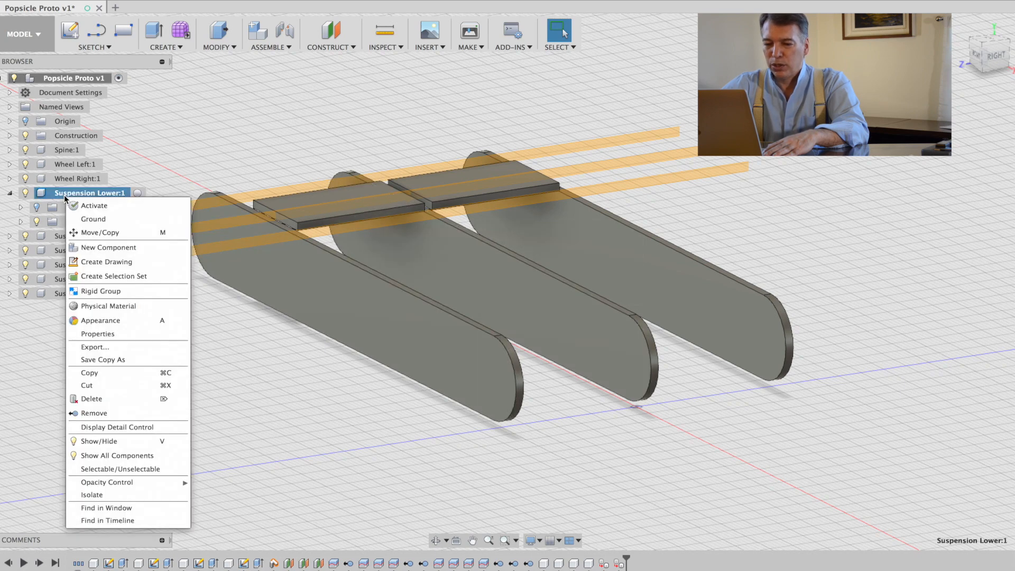
pyautogui.click(100, 415)
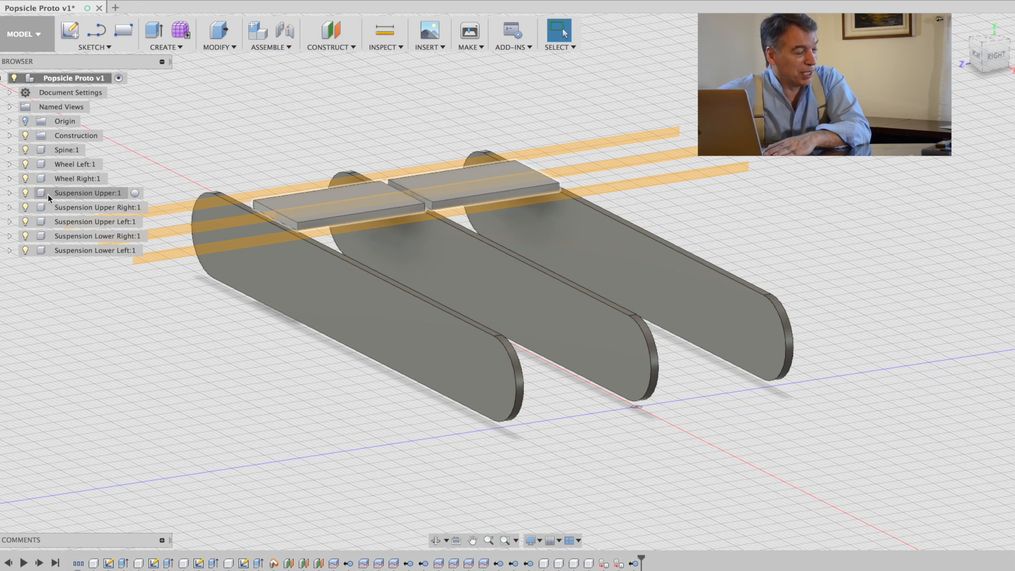
# Step: Move Body3 of Suspension Upper into Suspension Upper Right and Body5 into Suspension Upper Left
pyautogui.click(9, 193)
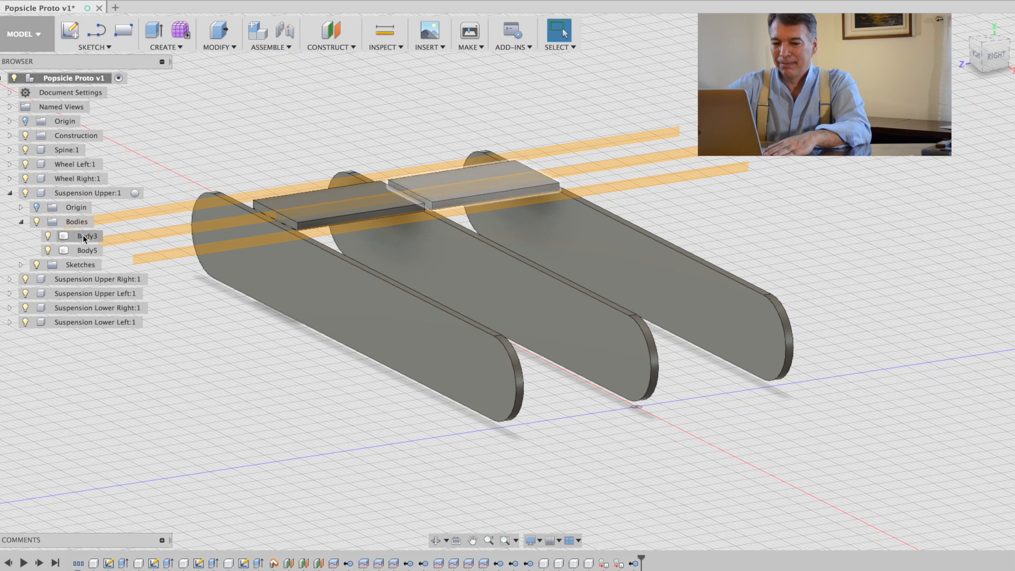
pyautogui.click(62, 237)
pyautogui.moveTo(63, 237); pyautogui.dragTo(74, 278)
pyautogui.click(67, 238)
pyautogui.moveTo(65, 238); pyautogui.dragTo(62, 277)
# Step: Remove the emptied Suspension Upper component from the assembly
pyautogui.click(35, 196)
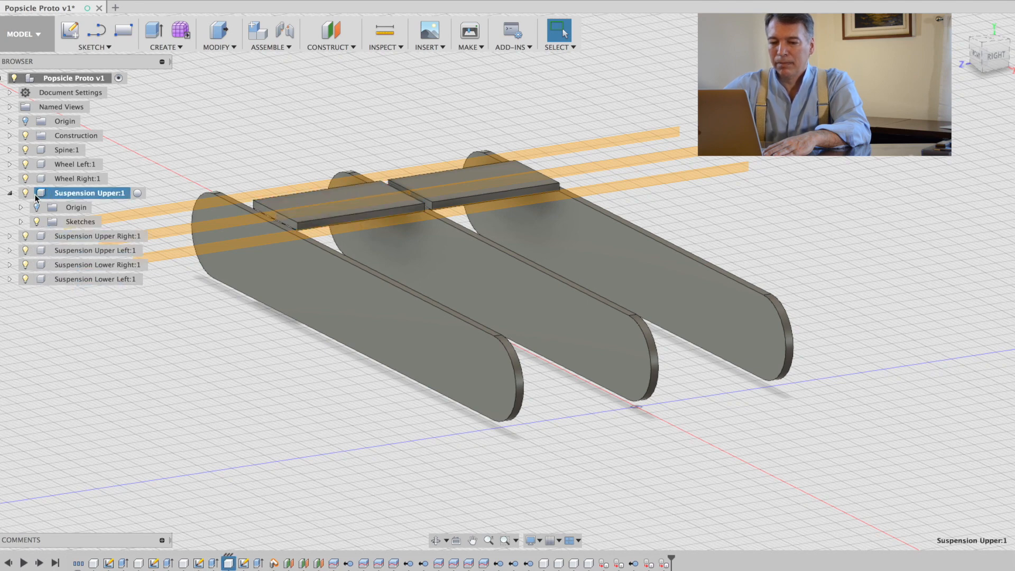
pyautogui.rightClick(36, 197)
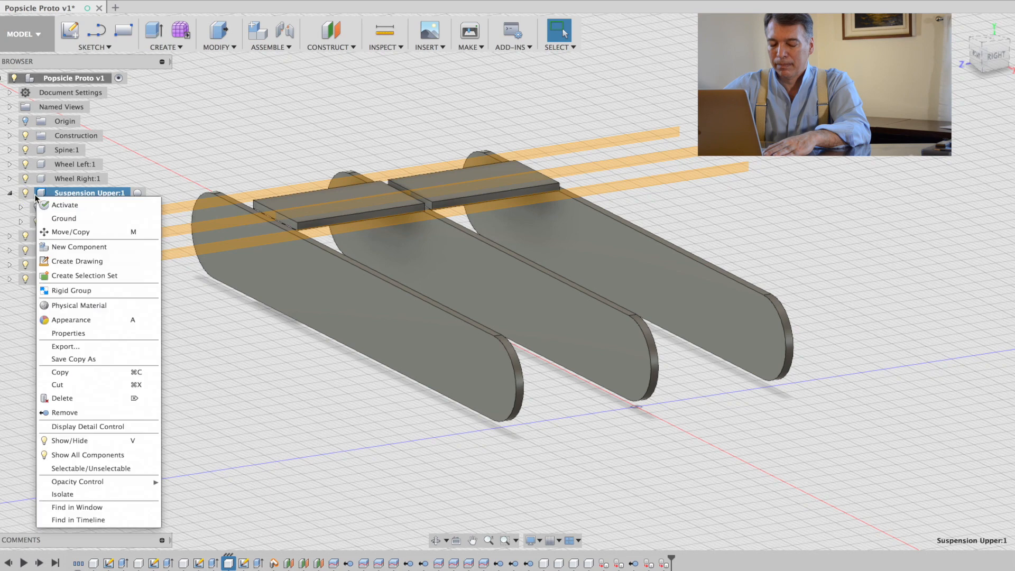
pyautogui.click(91, 411)
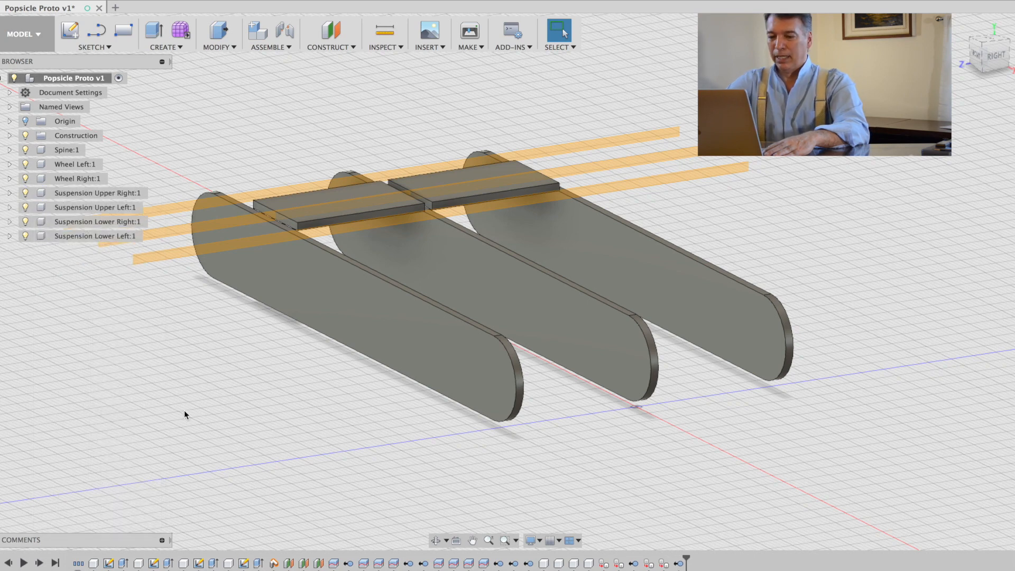
# Step: Turn on the visibility of the bodies in Suspension Lower Left
pyautogui.keyDown('shift'); pyautogui.scroll(10, 229, 407); pyautogui.keyUp('shift')
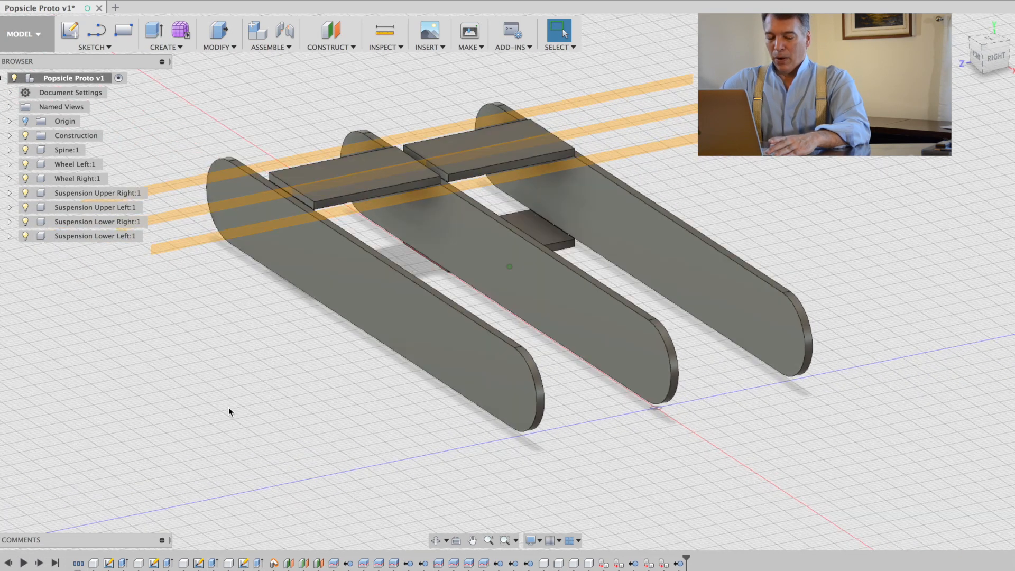
pyautogui.keyDown('shift'); pyautogui.scroll(15, 229, 406); pyautogui.keyUp('shift')
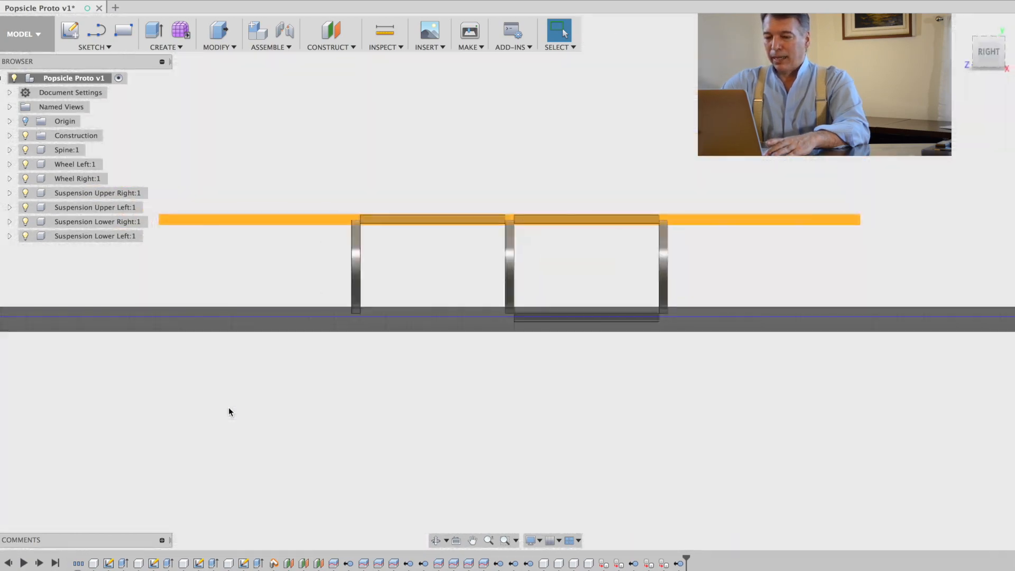
pyautogui.keyDown('shift'); pyautogui.scroll(3, 229, 411); pyautogui.keyUp('shift')
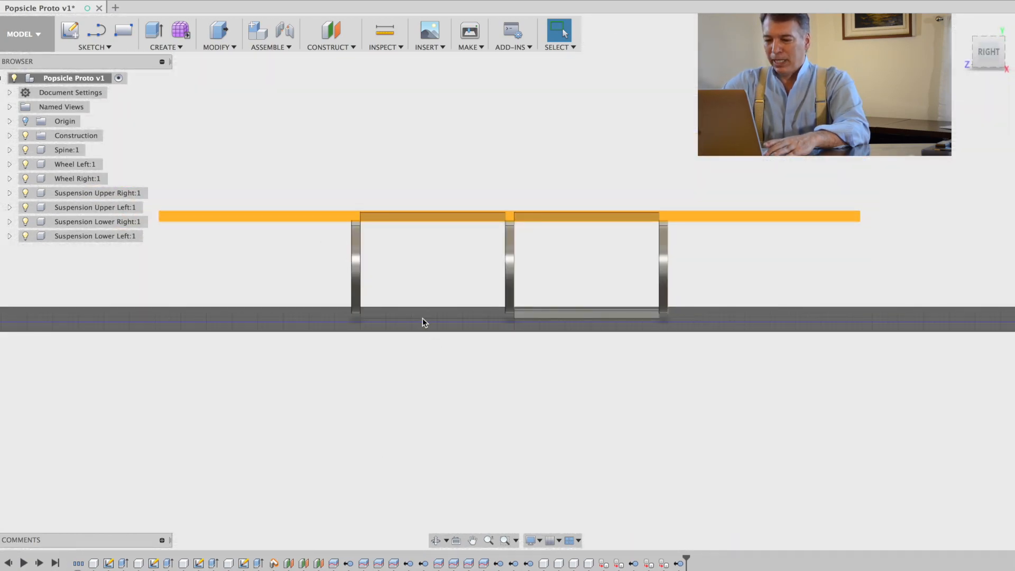
pyautogui.click(10, 236)
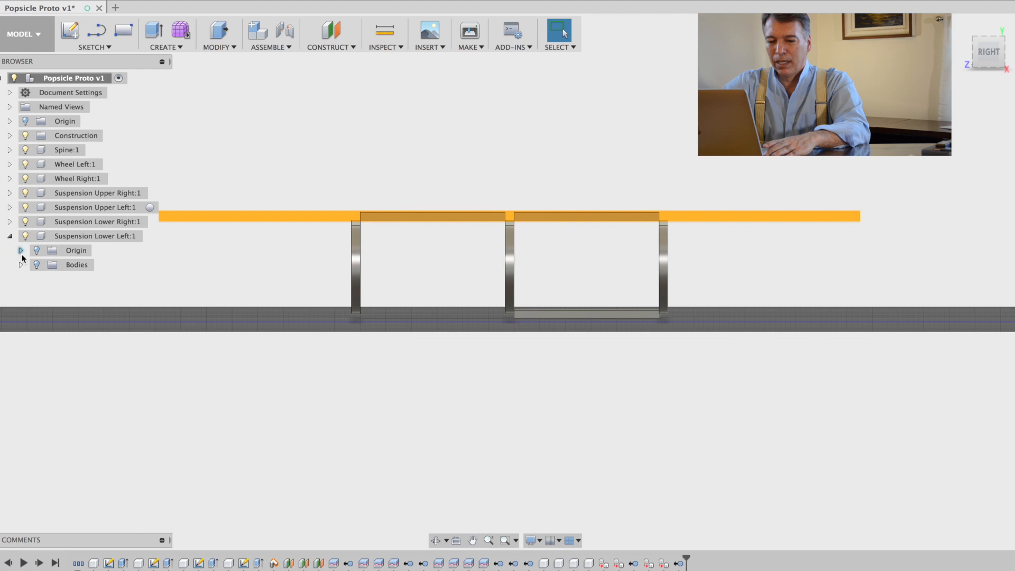
pyautogui.click(36, 265)
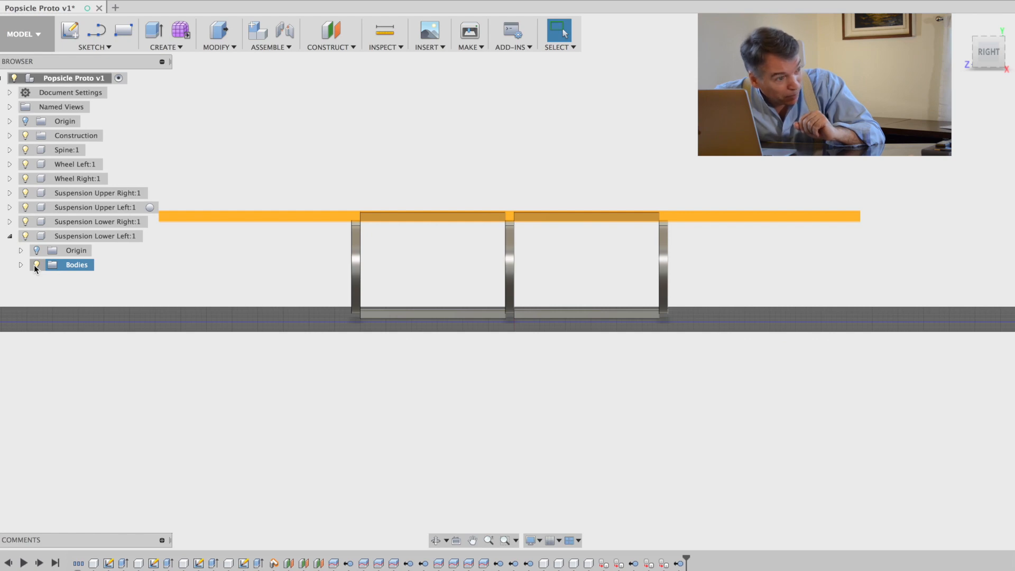
# Step: Split the Wheel Left body with the construction plane nearest the origin, just past the suspension pieces
pyautogui.keyDown('shift'); pyautogui.scroll(10, 360, 176); pyautogui.keyUp('shift')
pyautogui.keyDown('shift'); pyautogui.hscroll(5, 360, 176); pyautogui.keyUp('shift')
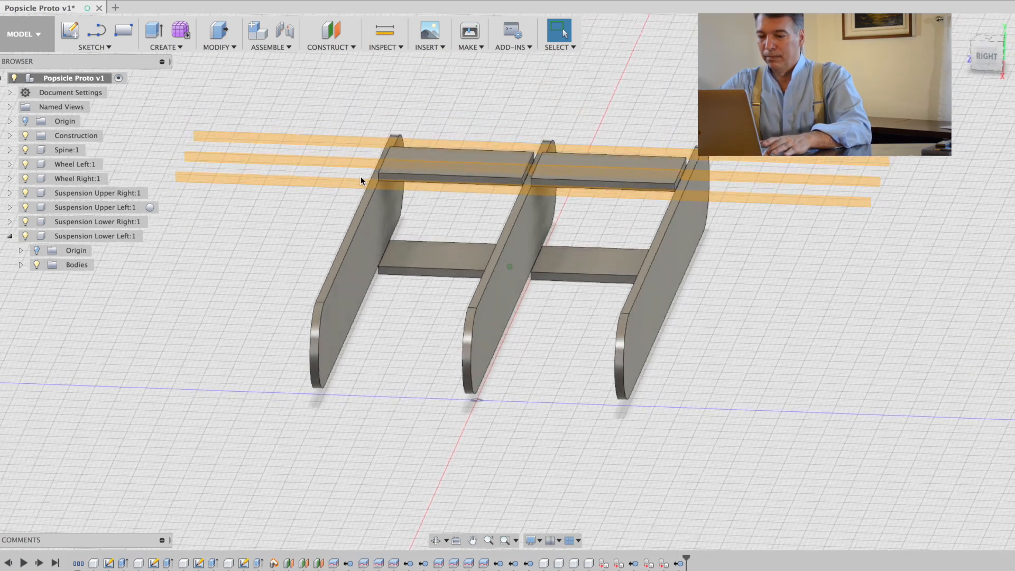
pyautogui.keyDown('shift'); pyautogui.hscroll(-10, 360, 176); pyautogui.keyUp('shift')
pyautogui.keyDown('shift'); pyautogui.hscroll(-10, 361, 176); pyautogui.keyUp('shift')
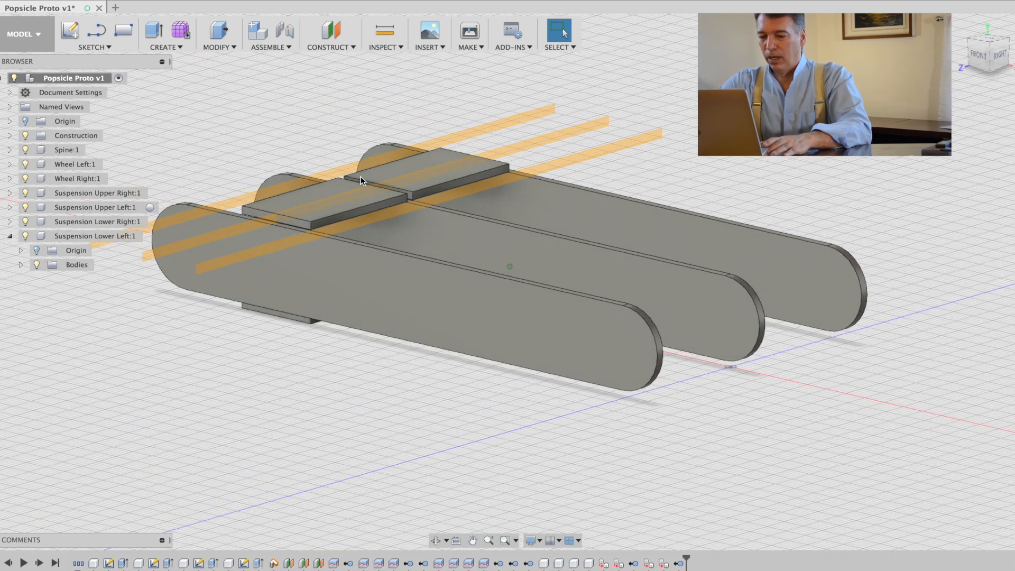
pyautogui.click(234, 48)
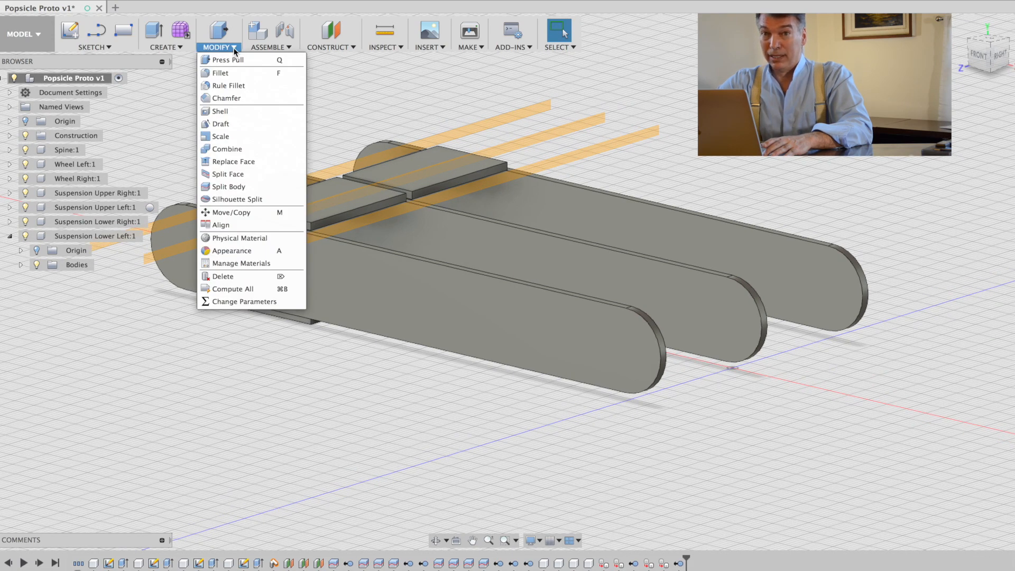
pyautogui.click(255, 186)
pyautogui.click(381, 293)
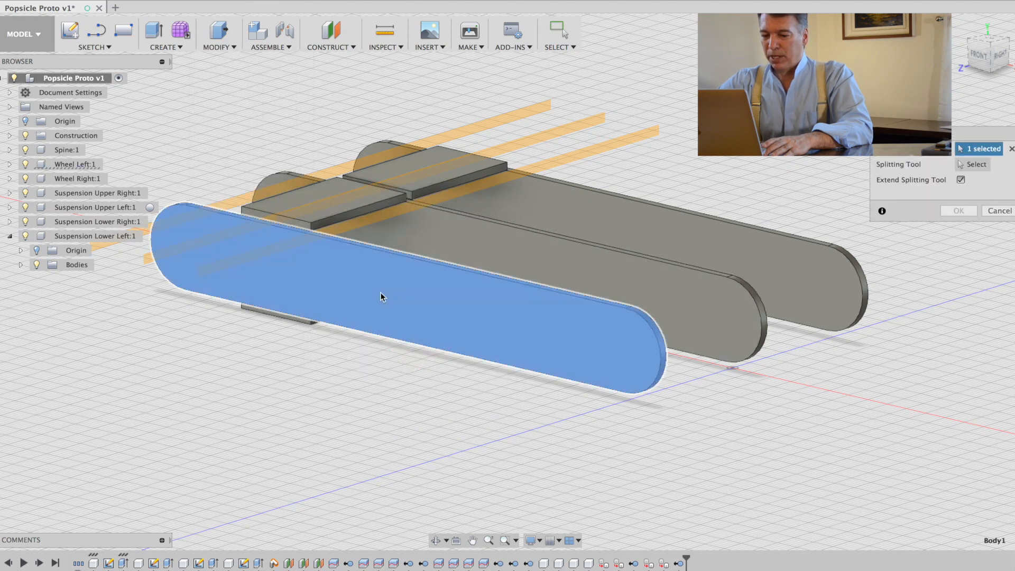
pyautogui.click(975, 165)
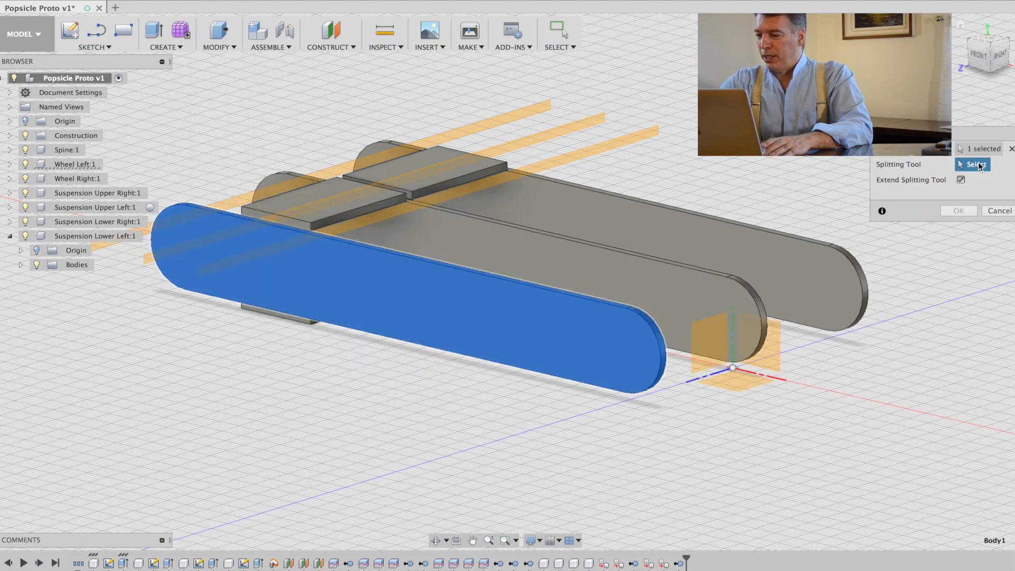
pyautogui.click(347, 228)
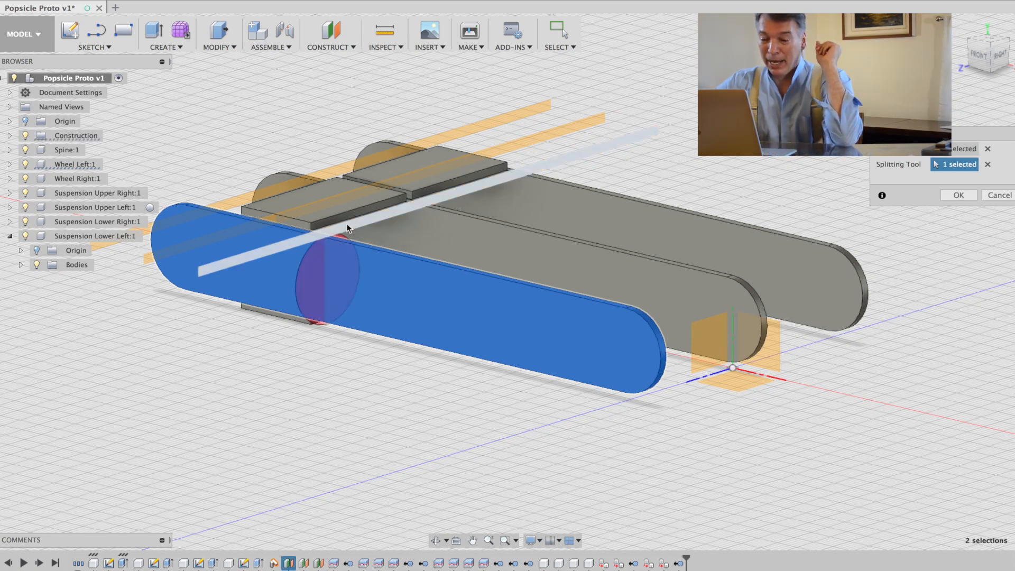
pyautogui.click(958, 195)
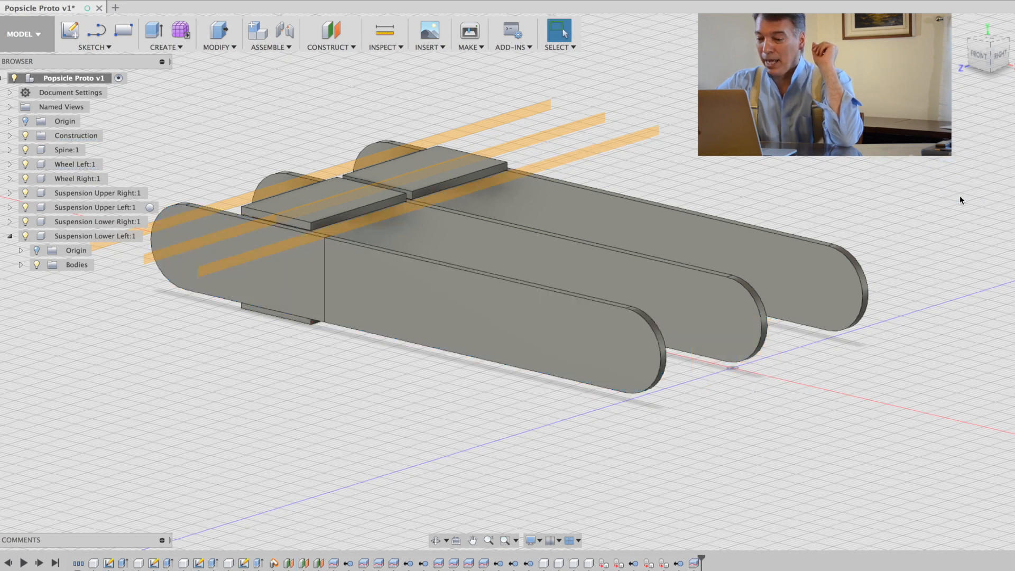
# Step: Split the Wheel Right body with the construction plane nearest the origin
pyautogui.click(229, 46)
pyautogui.click(240, 217)
pyautogui.click(581, 214)
pyautogui.click(975, 163)
pyautogui.click(555, 161)
pyautogui.click(958, 200)
# Step: Split the remaining end portions of Wheel Right and Wheel Left with the construction plane farthest from the origin
pyautogui.click(221, 46)
pyautogui.click(242, 187)
pyautogui.click(383, 160)
pyautogui.click(518, 114)
pyautogui.click(958, 199)
pyautogui.click(221, 45)
pyautogui.click(243, 187)
pyautogui.click(239, 237)
pyautogui.click(233, 207)
pyautogui.press('Return')
# Step: Remove the long front piece and the rounded end piece, Body3, from Wheel Left
pyautogui.click(10, 236)
pyautogui.click(10, 237)
pyautogui.click(21, 264)
pyautogui.click(87, 279)
pyautogui.click(10, 237)
pyautogui.click(10, 164)
pyautogui.click(21, 192)
pyautogui.click(85, 208)
pyautogui.rightClick(84, 224)
pyautogui.click(111, 400)
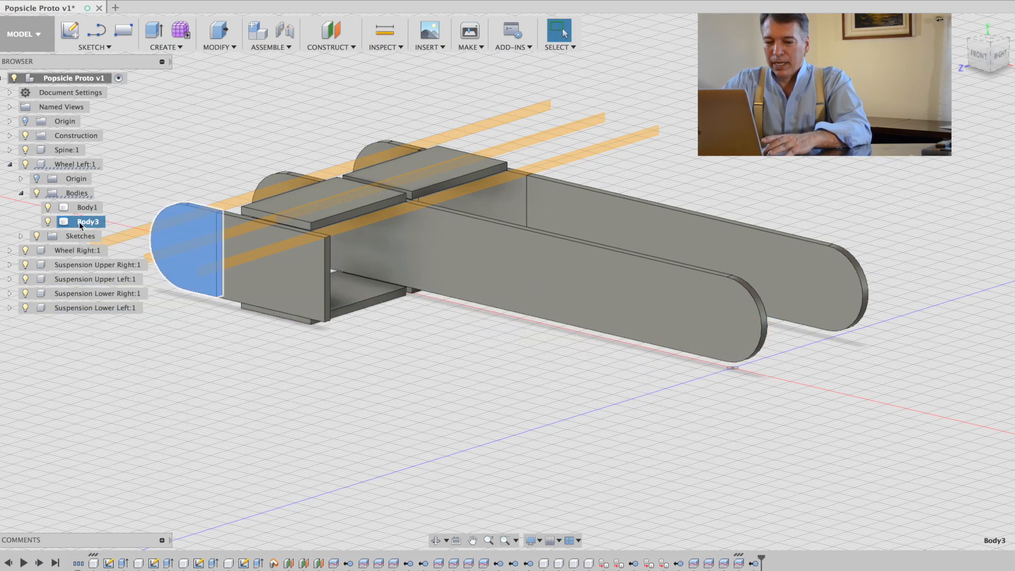
pyautogui.click(9, 165)
# Step: Remove both cut-off end pieces from Wheel Right, keeping only Body1
pyautogui.click(10, 178)
pyautogui.click(20, 207)
pyautogui.rightClick(79, 237)
pyautogui.click(107, 413)
pyautogui.rightClick(73, 239)
pyautogui.click(102, 415)
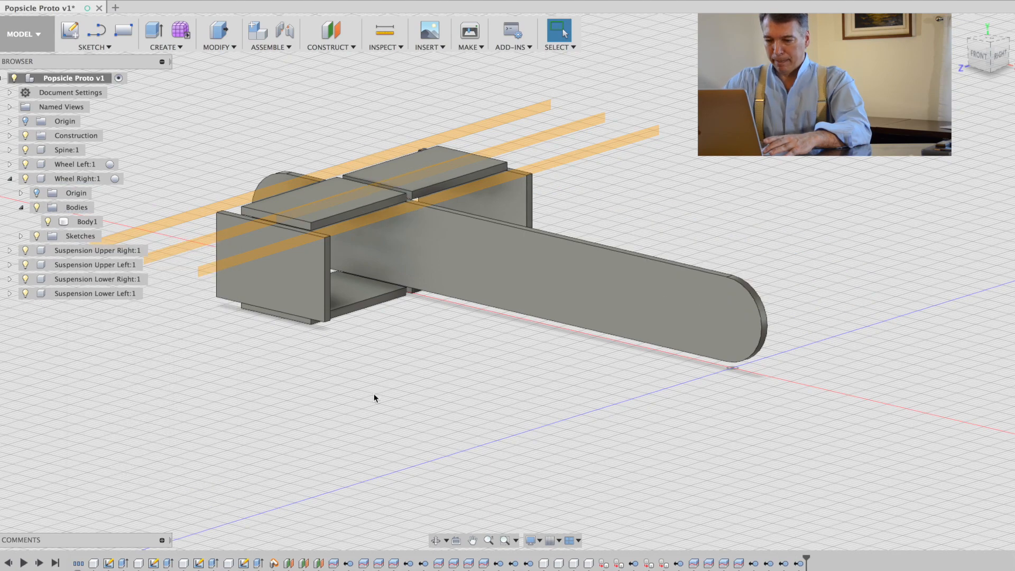
# Step: Try to ground the Spine component
pyautogui.keyDown('shift'); pyautogui.hscroll(-10, 374, 397); pyautogui.keyUp('shift')
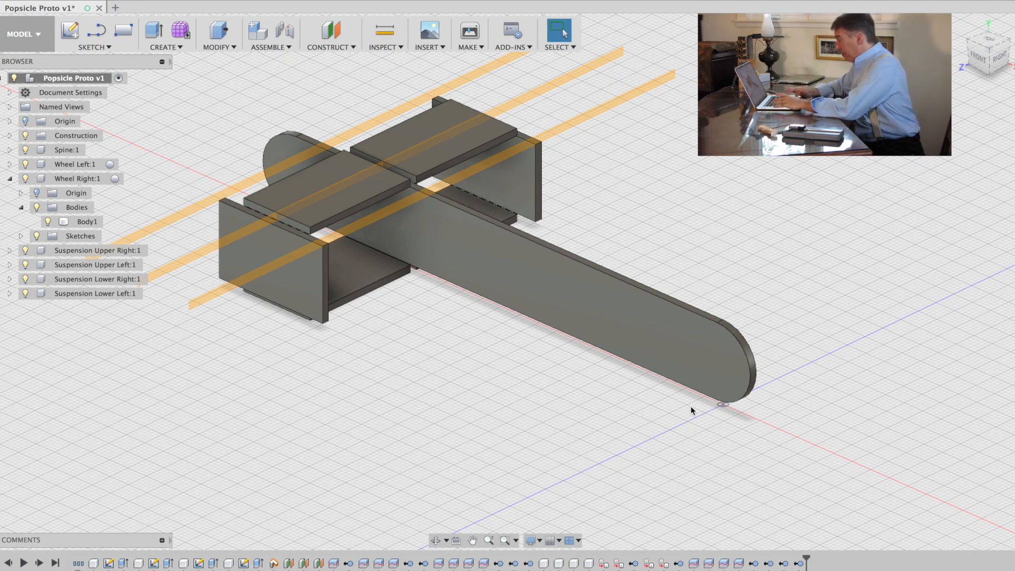
pyautogui.click(625, 332)
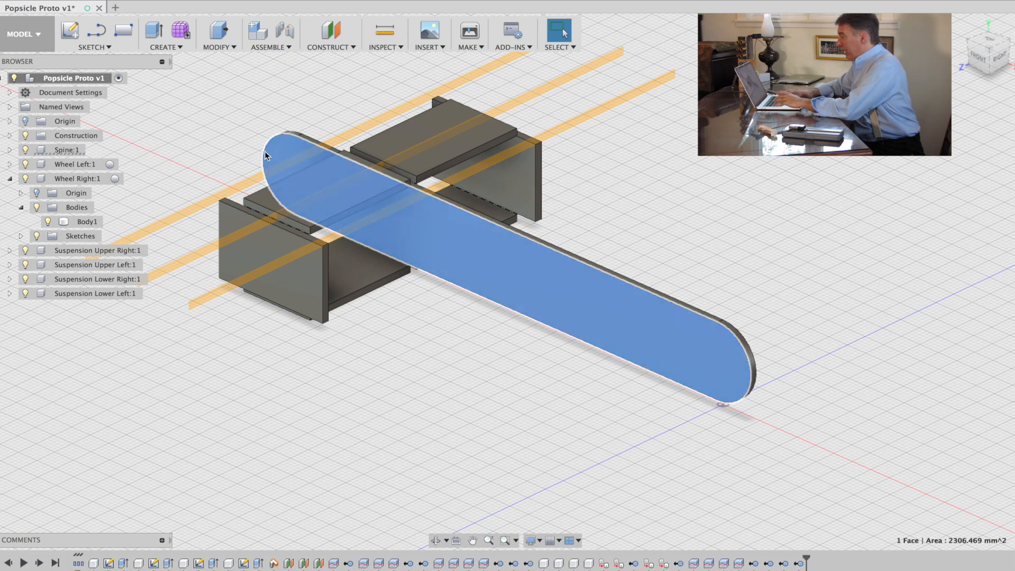
pyautogui.rightClick(69, 151)
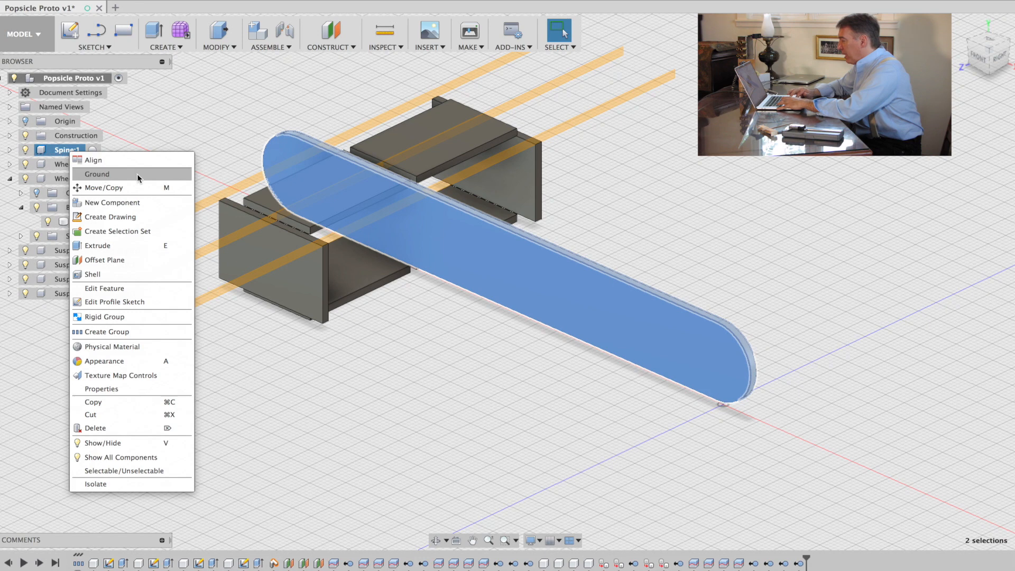
pyautogui.click(166, 173)
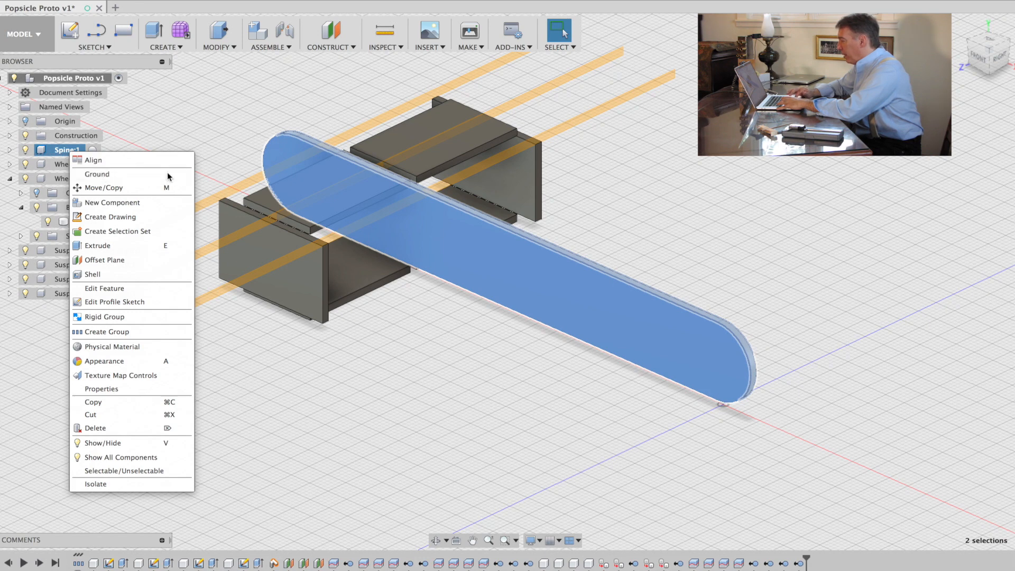
pyautogui.hscroll(-1, 682, 267)
pyautogui.scroll(1, 681, 266)
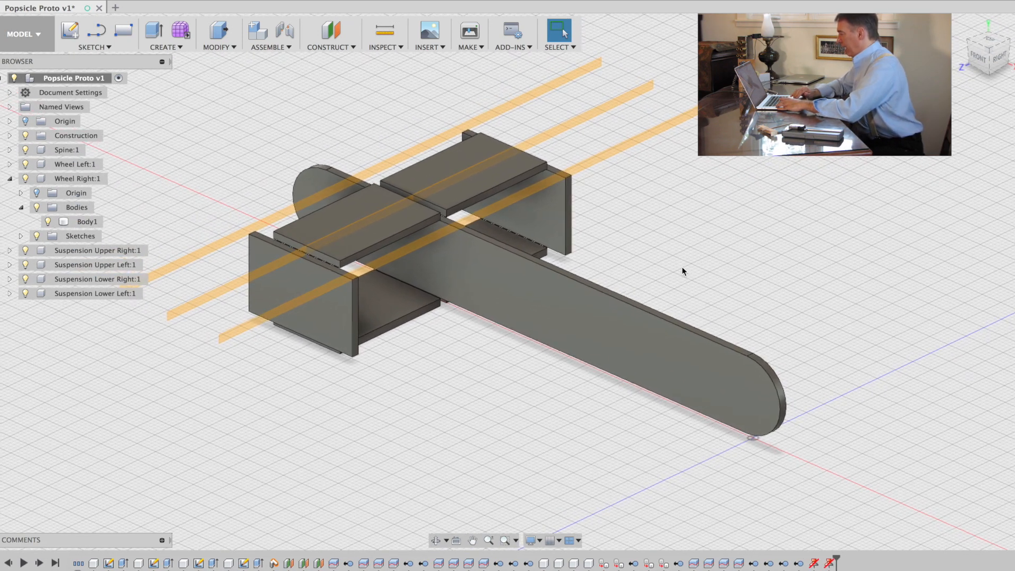
# Step: Create a revolute as-built joint between Suspension Upper Right and Spine, positioned midway along the suspension piece's inner edge with rotation about the Z axis
pyautogui.keyDown('shift'); pyautogui.scroll(3, 682, 266); pyautogui.keyUp('shift')
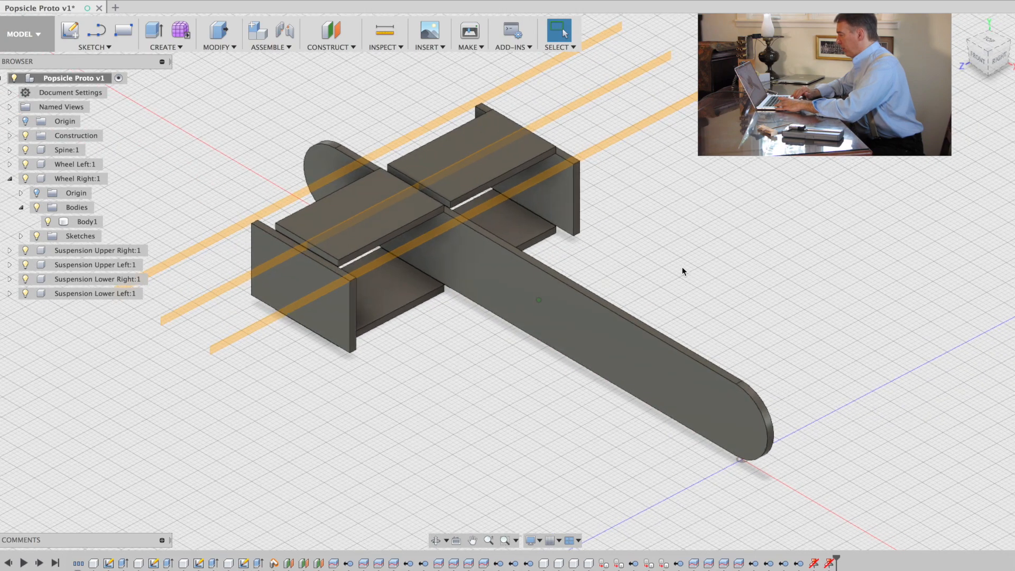
pyautogui.keyDown('shift'); pyautogui.hscroll(3, 681, 267); pyautogui.keyUp('shift')
pyautogui.keyDown('shift'); pyautogui.hscroll(3, 681, 267); pyautogui.keyUp('shift')
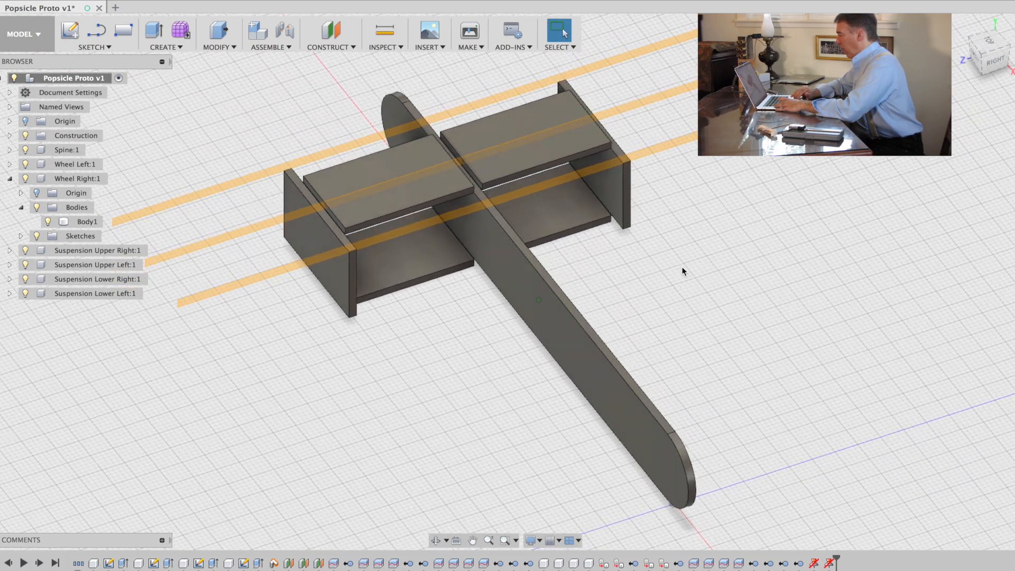
pyautogui.keyDown('shift'); pyautogui.hscroll(-2, 682, 266); pyautogui.keyUp('shift')
pyautogui.keyDown('shift'); pyautogui.hscroll(2, 682, 267); pyautogui.keyUp('shift')
pyautogui.keyDown('shift'); pyautogui.hscroll(1, 682, 266); pyautogui.keyUp('shift')
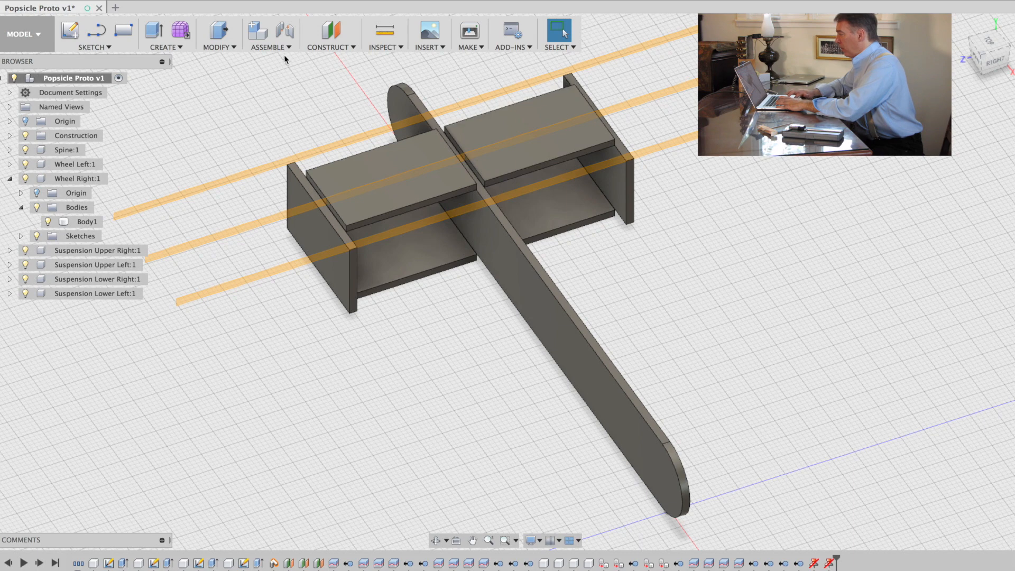
pyautogui.click(271, 46)
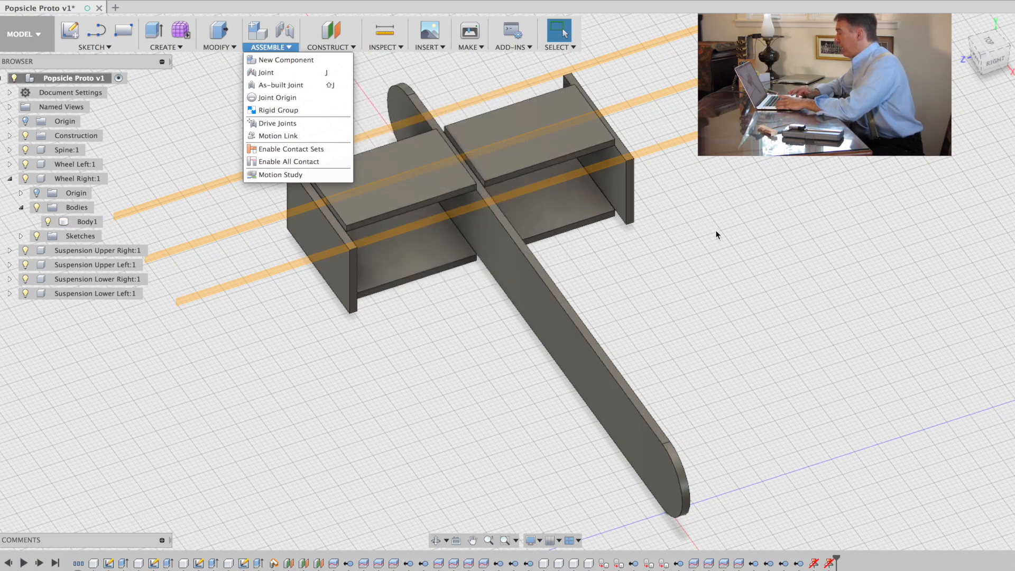
pyautogui.hotkey('shift', 'j')
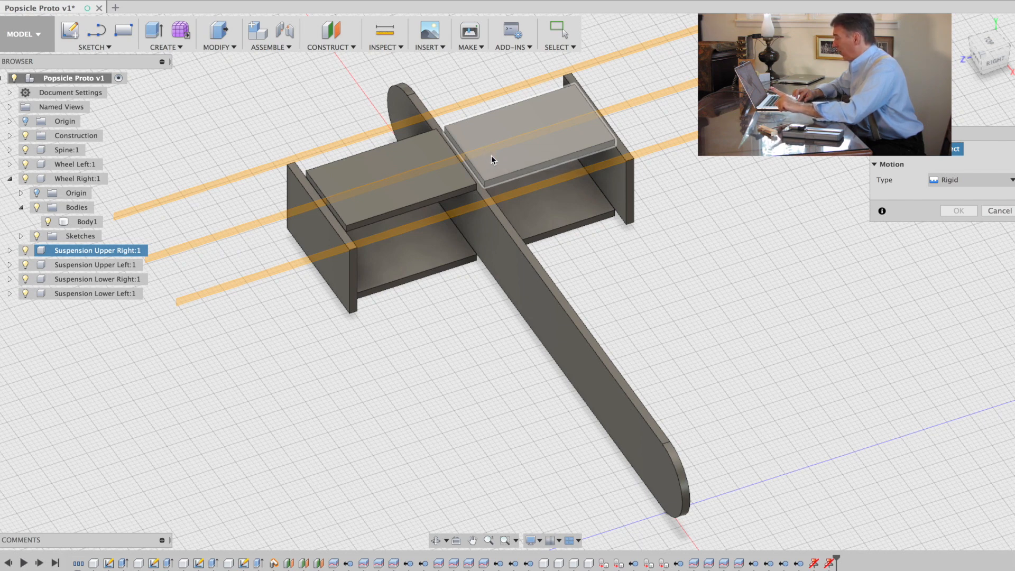
pyautogui.click(491, 157)
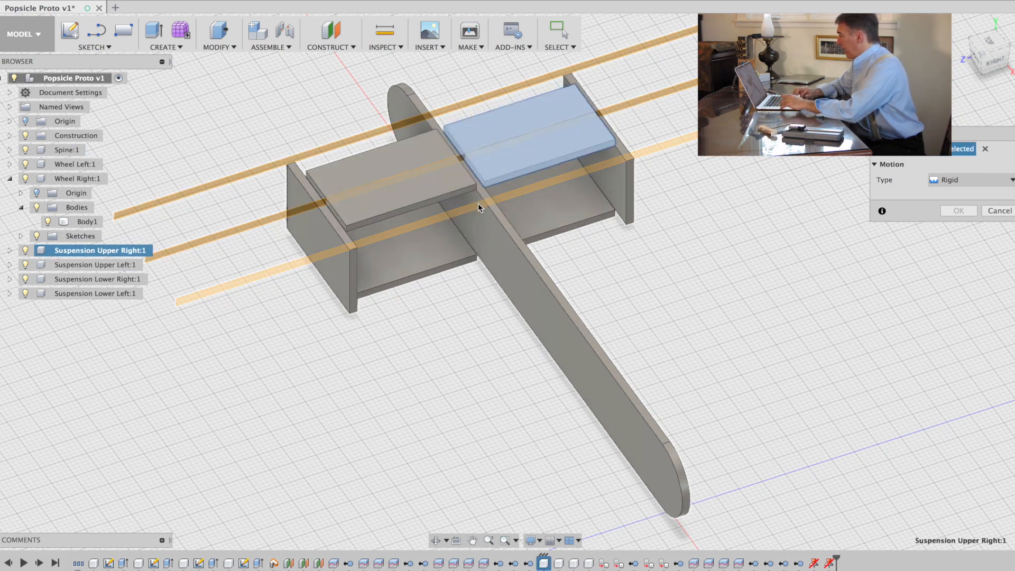
pyautogui.click(486, 207)
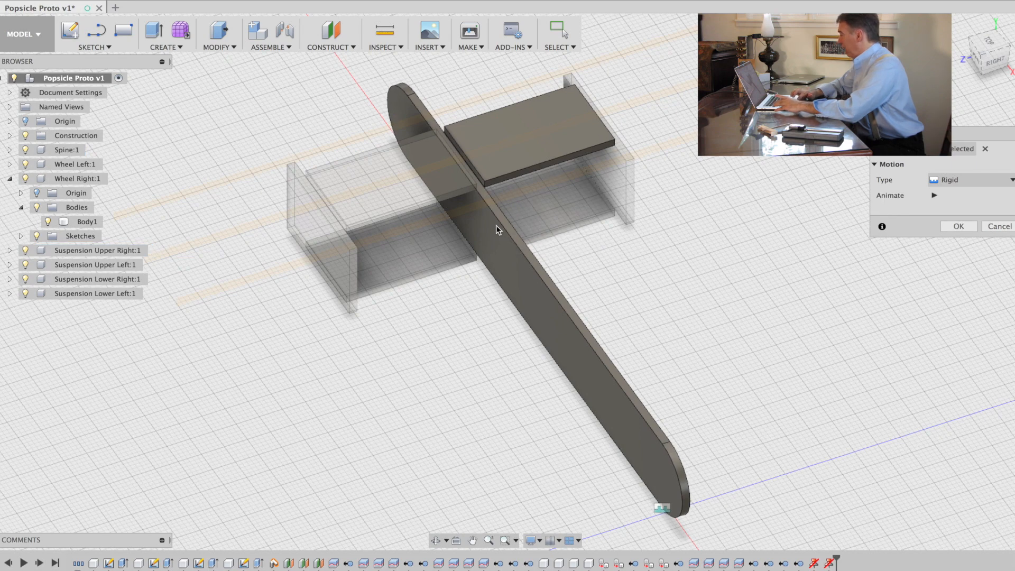
pyautogui.click(969, 180)
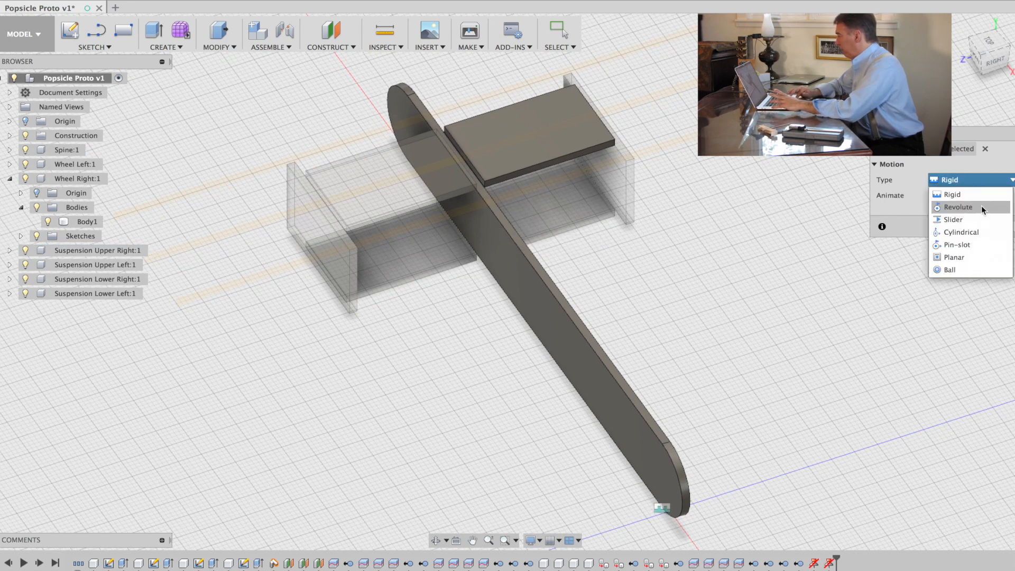
pyautogui.click(980, 207)
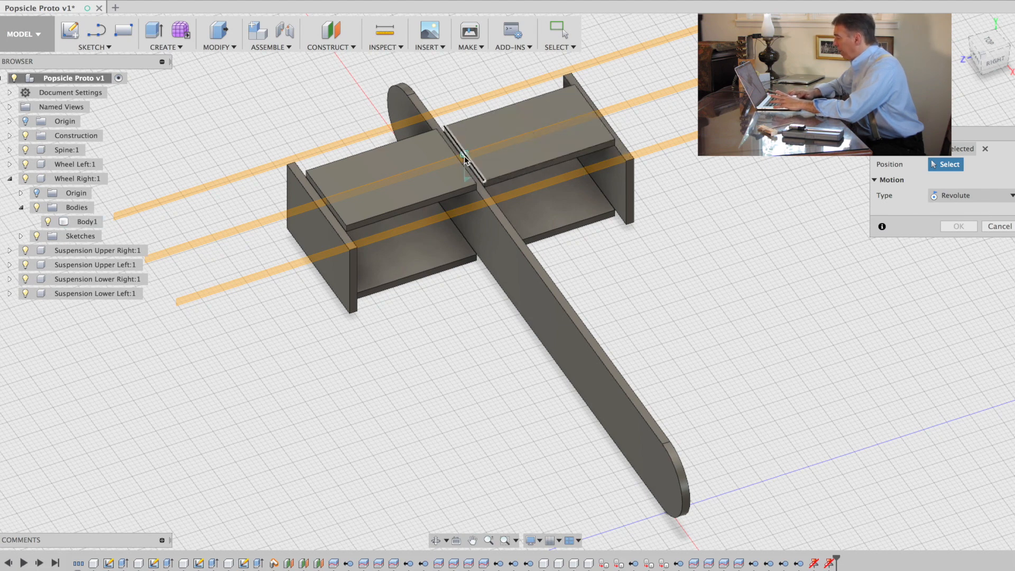
pyautogui.scroll(5, 464, 157)
pyautogui.scroll(4, 464, 156)
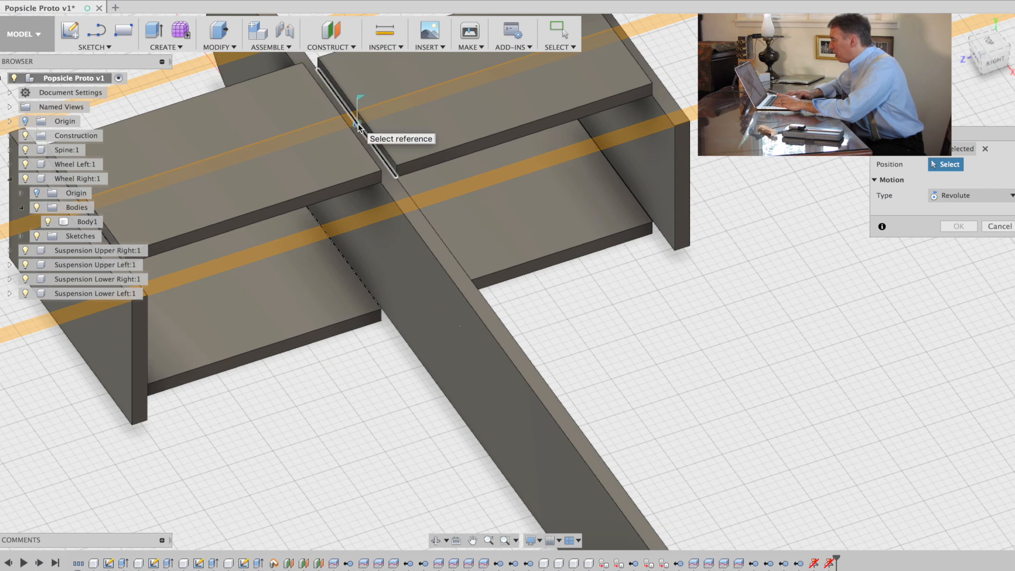
pyautogui.click(358, 126)
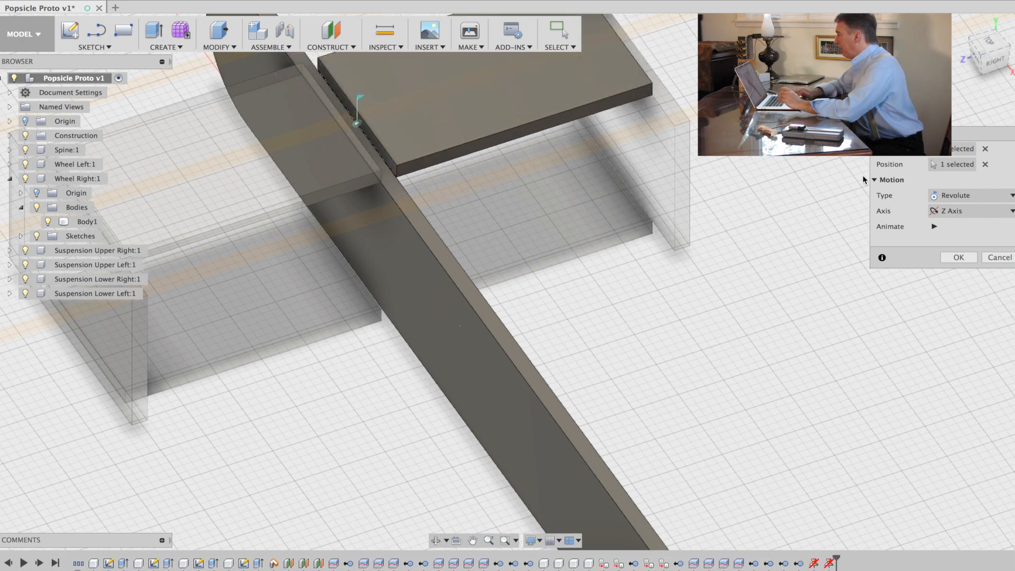
pyautogui.click(957, 258)
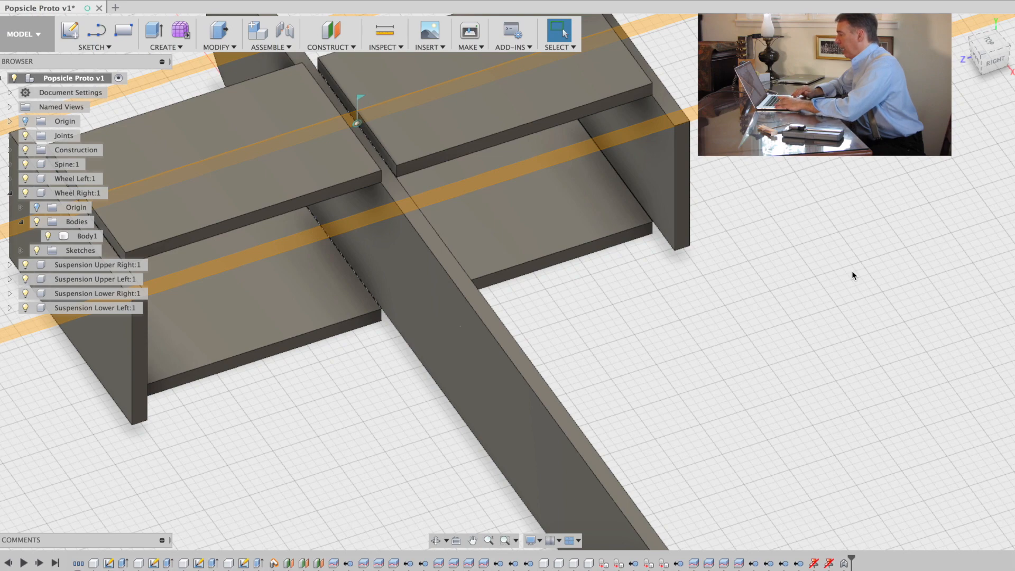
# Step: Add a revolute as-built joint between Suspension Upper Left and Spine, centred on the suspension piece's inner edge
pyautogui.keyDown('shift'); pyautogui.hscroll(10, 851, 271); pyautogui.keyUp('shift')
pyautogui.keyDown('shift'); pyautogui.scroll(-10, 851, 270); pyautogui.keyUp('shift')
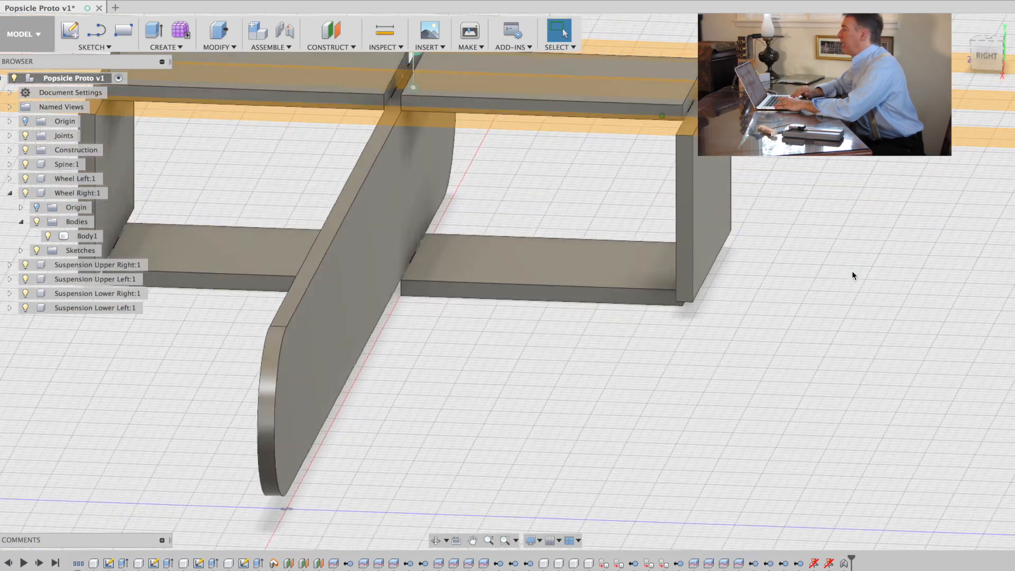
pyautogui.keyDown('shift'); pyautogui.scroll(2, 852, 271); pyautogui.keyUp('shift')
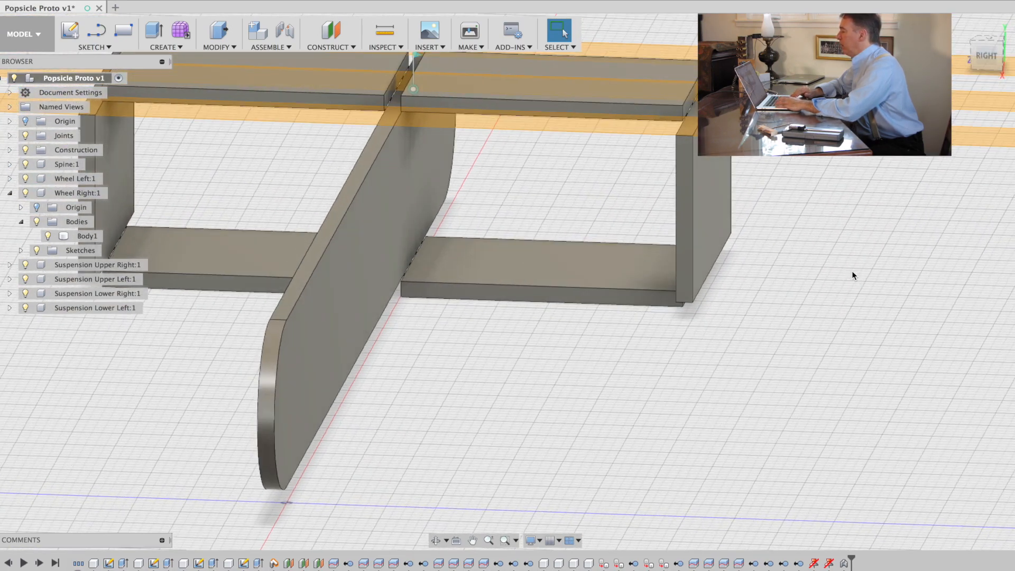
pyautogui.keyDown('shift'); pyautogui.scroll(8, 851, 270); pyautogui.keyUp('shift')
pyautogui.keyDown('shift'); pyautogui.scroll(3, 851, 275); pyautogui.keyUp('shift')
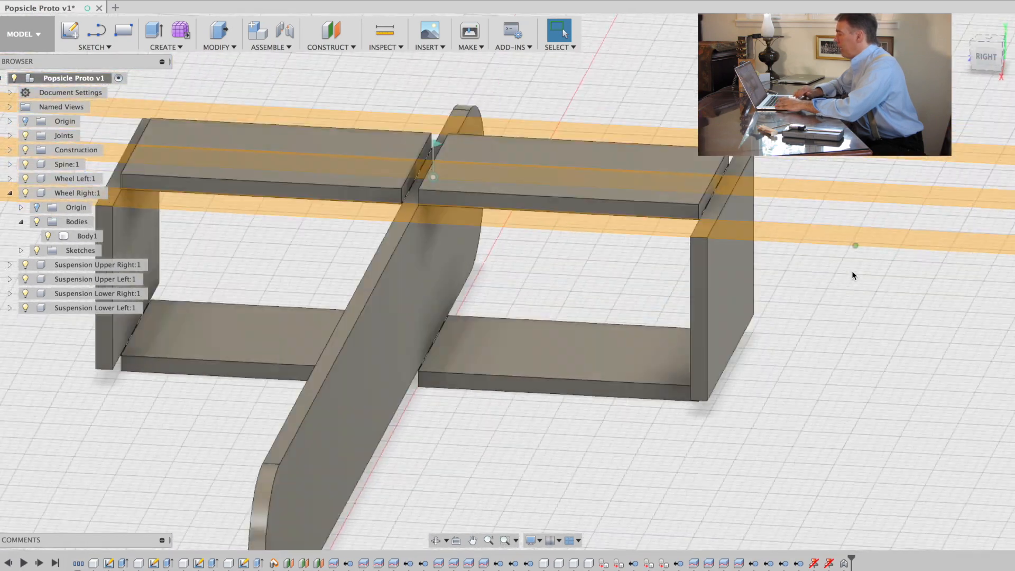
pyautogui.press('j')
pyautogui.click(414, 173)
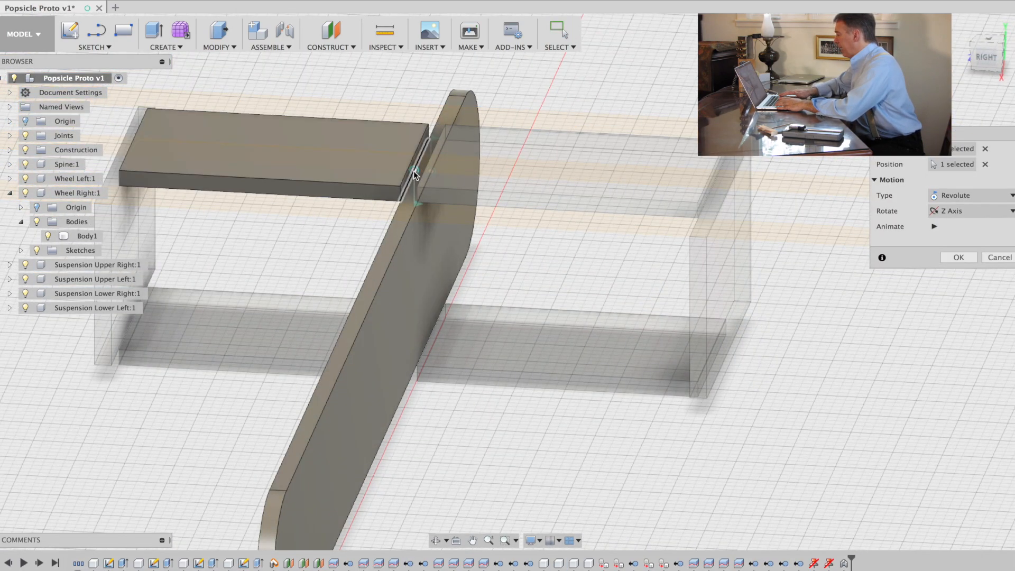
# Step: Add a revolute as-built joint between Suspension Upper Right and Wheel Right, centred on the suspension piece's outer edge
pyautogui.click(715, 187)
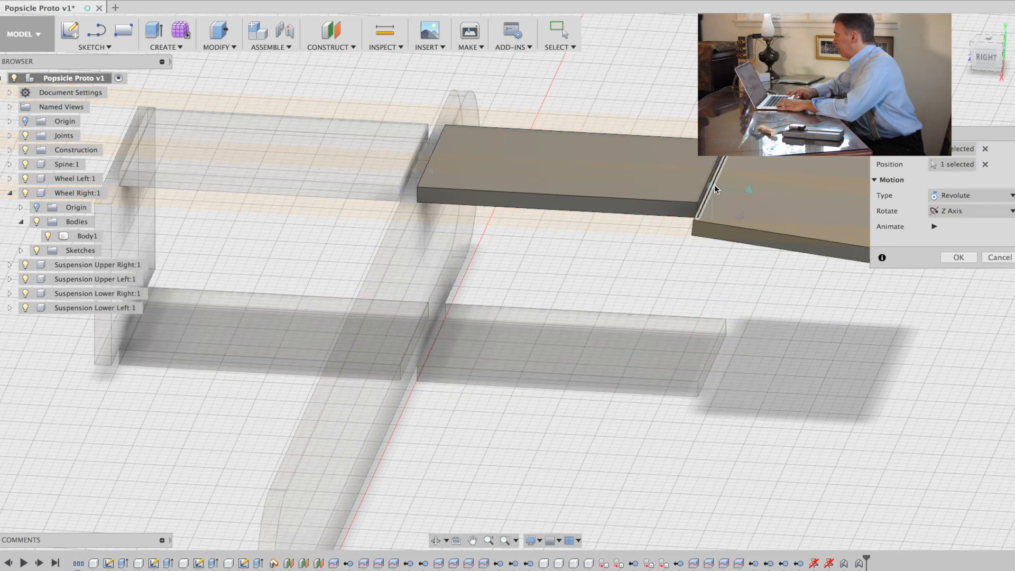
pyautogui.keyDown('shift'); pyautogui.hscroll(-10, 463, 210); pyautogui.keyUp('shift')
pyautogui.press('Return')
# Step: Add a revolute as-built joint between Suspension Upper Left and Wheel Left at the middle of their adjoining edge
pyautogui.hotkey('shift', 'j')
pyautogui.click(334, 353)
pyautogui.click(371, 279)
pyautogui.click(292, 297)
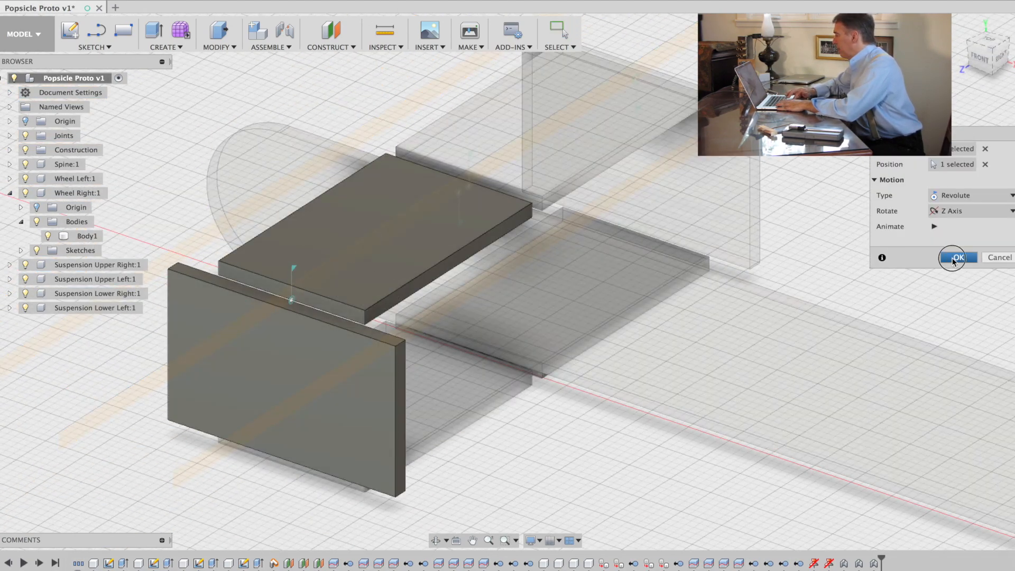
pyautogui.click(954, 256)
# Step: Add a revolute as-built joint between Suspension Lower Right and Spine, centred on the suspension piece's inner edge
pyautogui.keyDown('shift'); pyautogui.scroll(10, 733, 366); pyautogui.keyUp('shift')
pyautogui.hotkey('shift', 'j')
pyautogui.click(687, 444)
pyautogui.click(555, 373)
pyautogui.keyDown('shift'); pyautogui.hscroll(-4, 575, 408); pyautogui.keyUp('shift')
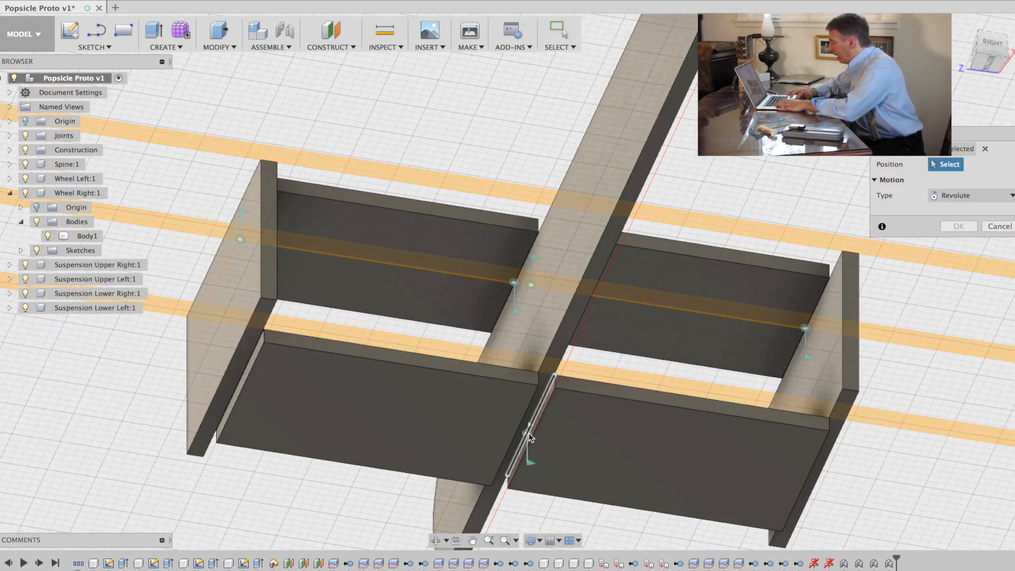
pyautogui.click(531, 426)
pyautogui.click(958, 258)
# Step: Add a revolute as-built joint between Suspension Lower Left and Spine, centred on the suspension piece's inner edge
pyautogui.keyDown('shift'); pyautogui.hscroll(10, 608, 403); pyautogui.keyUp('shift')
pyautogui.keyDown('shift'); pyautogui.hscroll(-10, 608, 403); pyautogui.keyUp('shift')
pyautogui.hotkey('shift', 'j')
pyautogui.click(574, 359)
pyautogui.click(507, 449)
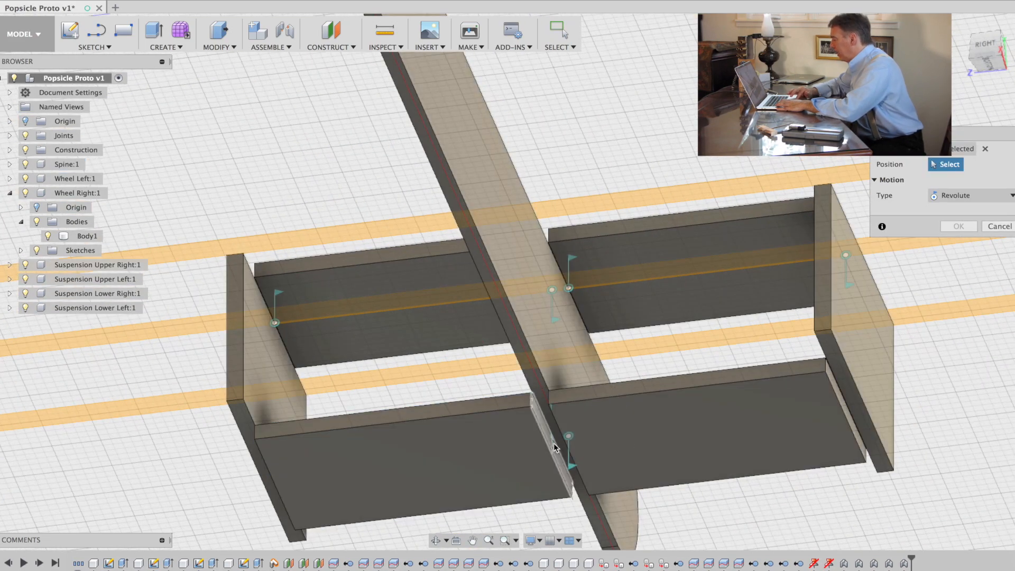
pyautogui.keyDown('shift'); pyautogui.hscroll(5, 550, 437); pyautogui.keyUp('shift')
pyautogui.click(553, 435)
pyautogui.click(956, 257)
# Step: Add a revolute as-built joint between Suspension Lower Right and Wheel Right, centred on the suspension piece's outer edge
pyautogui.hotkey('shift', 'j')
pyautogui.click(794, 416)
pyautogui.click(857, 365)
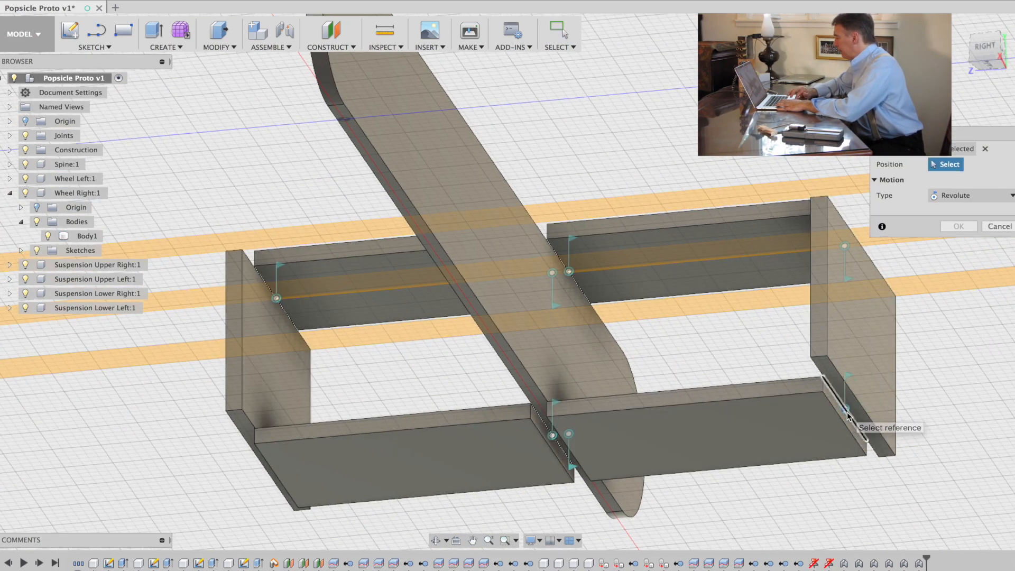
pyautogui.click(846, 409)
# Step: Add a revolute as-built joint between Suspension Lower Left and Wheel Left at their adjoining edge, and expand the list of joints
pyautogui.keyDown('shift'); pyautogui.hscroll(-10, 667, 374); pyautogui.keyUp('shift')
pyautogui.hotkey('shift', 'j')
pyautogui.click(309, 312)
pyautogui.click(344, 378)
pyautogui.click(317, 363)
pyautogui.click(10, 136)
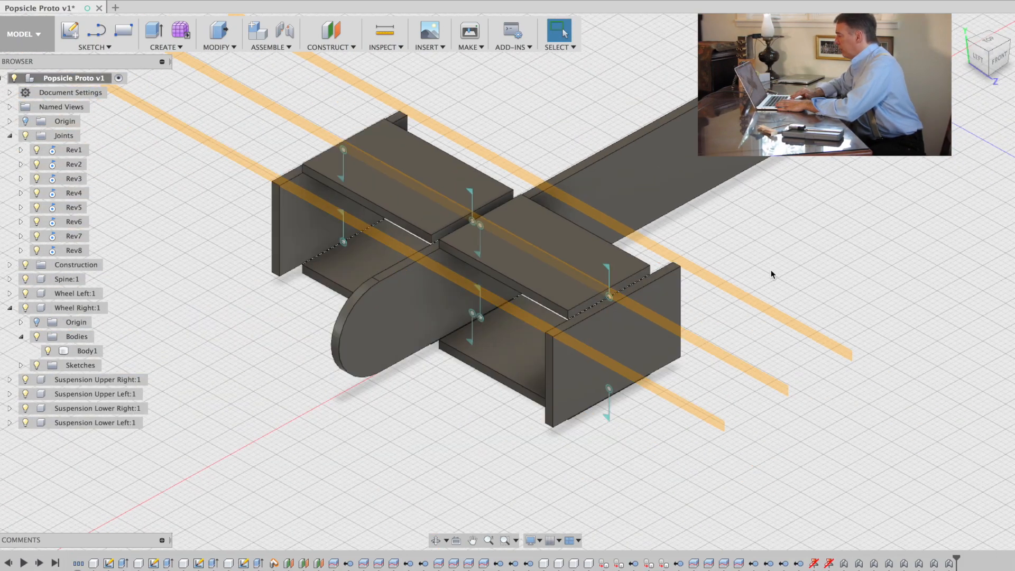
# Step: Ground the Spine component so it stays fixed while the jointed parts move, and clear the selection
pyautogui.click(508, 275)
pyautogui.click(68, 279)
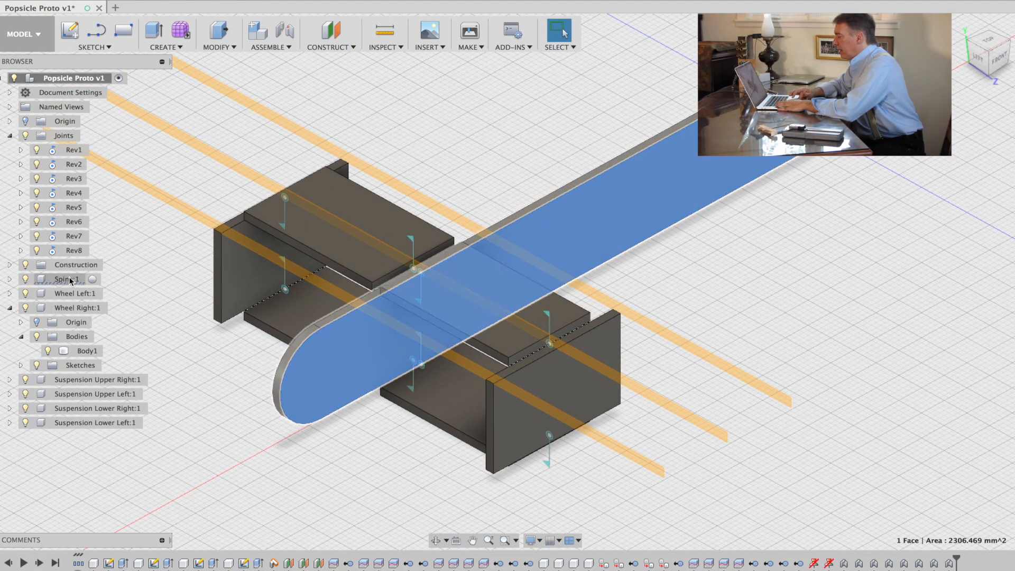
pyautogui.rightClick(69, 280)
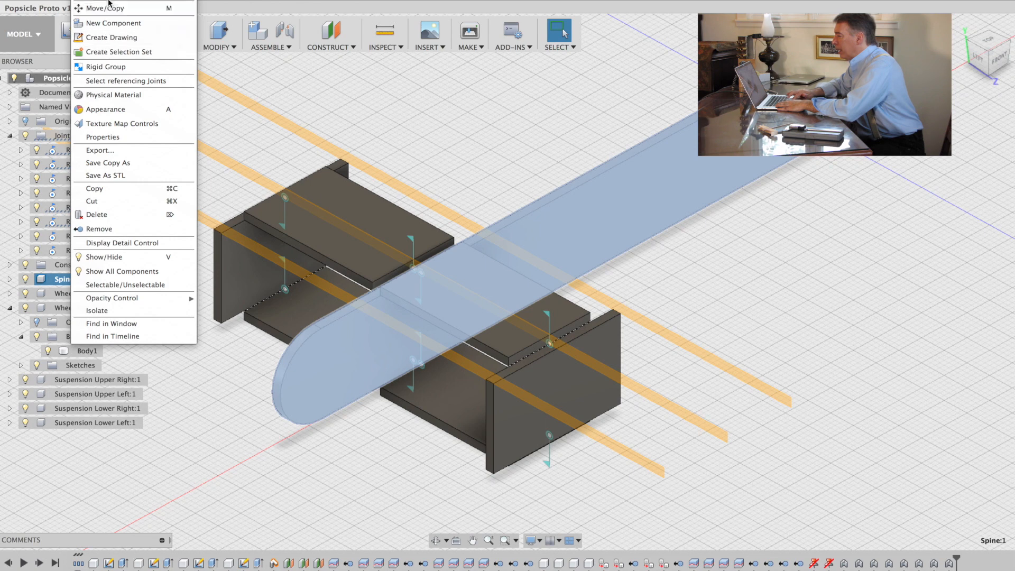
pyautogui.click(108, 1)
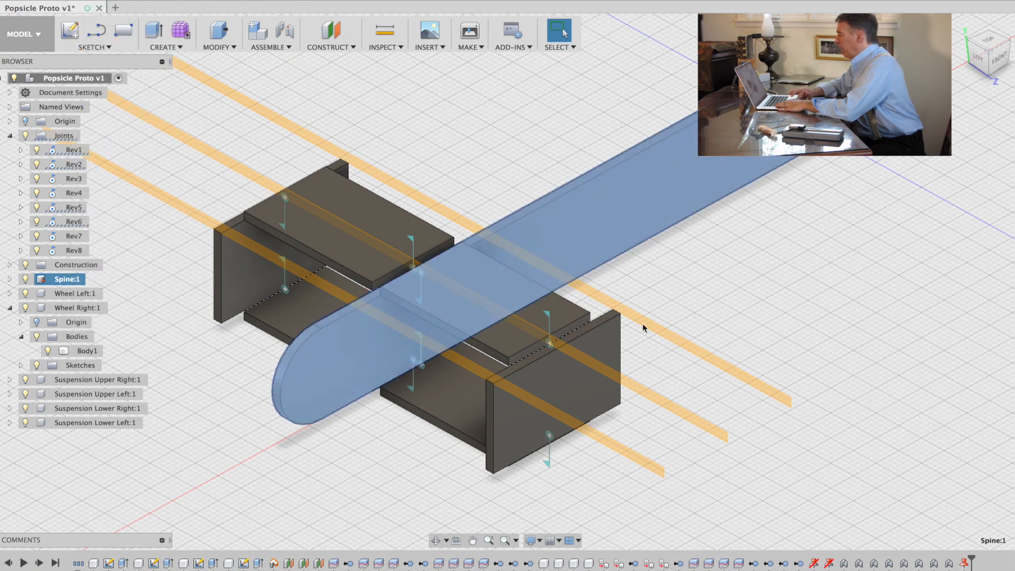
pyautogui.click(562, 493)
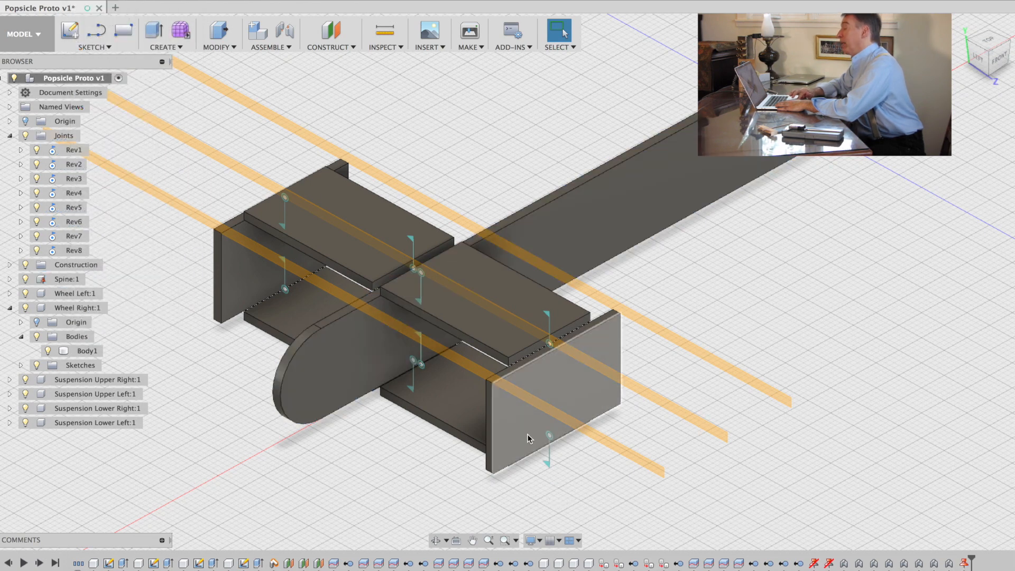
# Step: Test the suspension linkage by moving Wheel Left and Wheel Right, undoing the moves
pyautogui.moveTo(526, 435)
pyautogui.mouseDown()
pyautogui.moveTo(517, 387)
pyautogui.moveTo(535, 441)
pyautogui.moveTo(529, 381)
pyautogui.moveTo(537, 464)
pyautogui.moveTo(526, 349)
pyautogui.moveTo(540, 446)
pyautogui.mouseUp()
pyautogui.press('super+z')
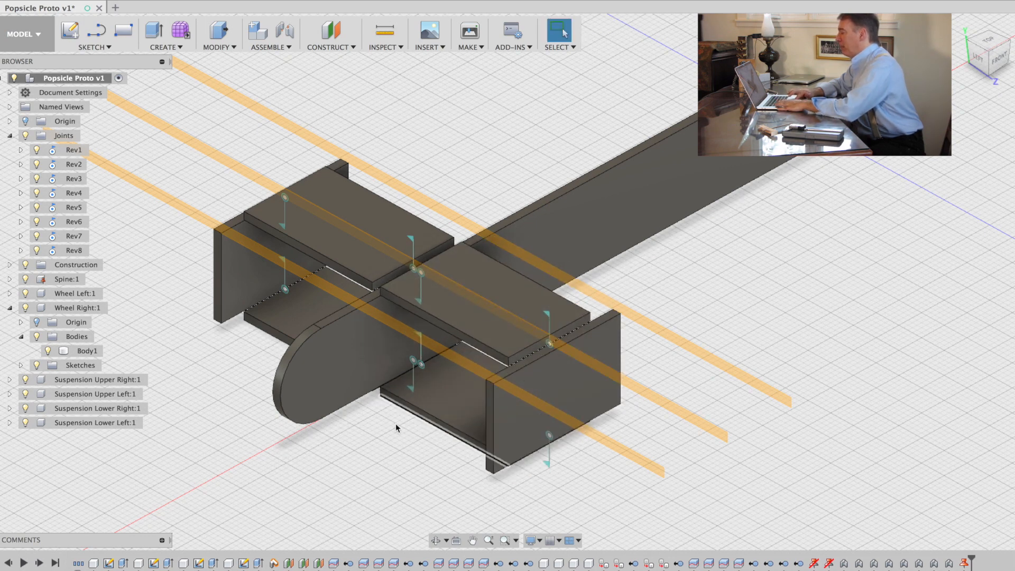
pyautogui.moveTo(246, 296)
pyautogui.mouseDown()
pyautogui.moveTo(247, 288)
pyautogui.moveTo(233, 316)
pyautogui.moveTo(235, 287)
pyautogui.mouseUp()
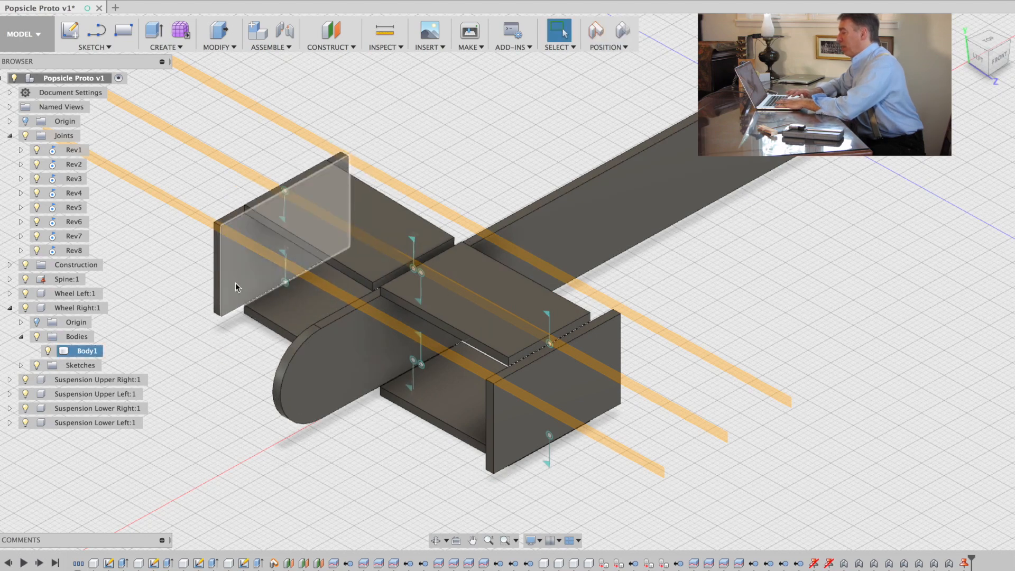
pyautogui.press('super+z')
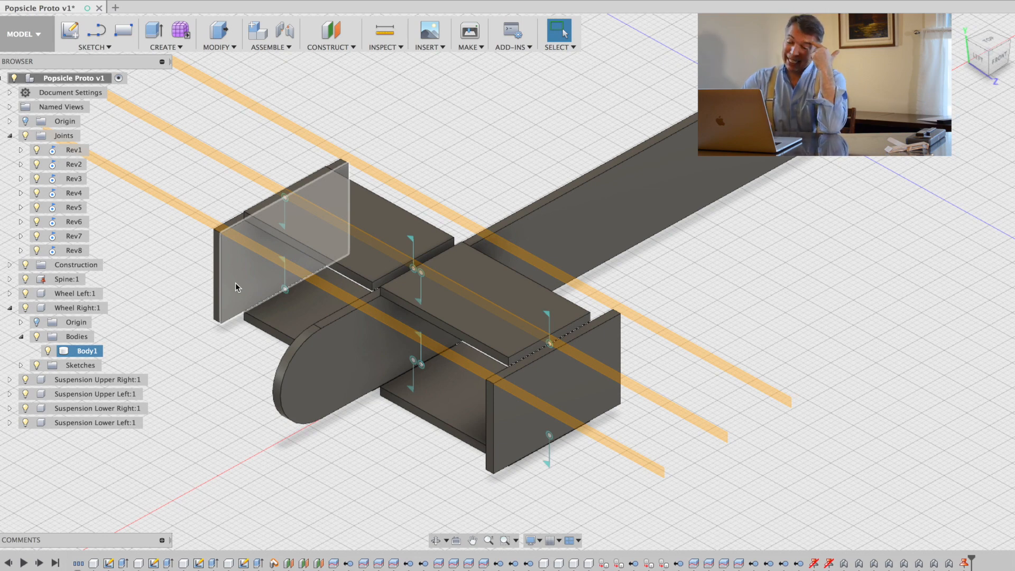
pyautogui.moveTo(235, 287); pyautogui.dragTo(366, 255)
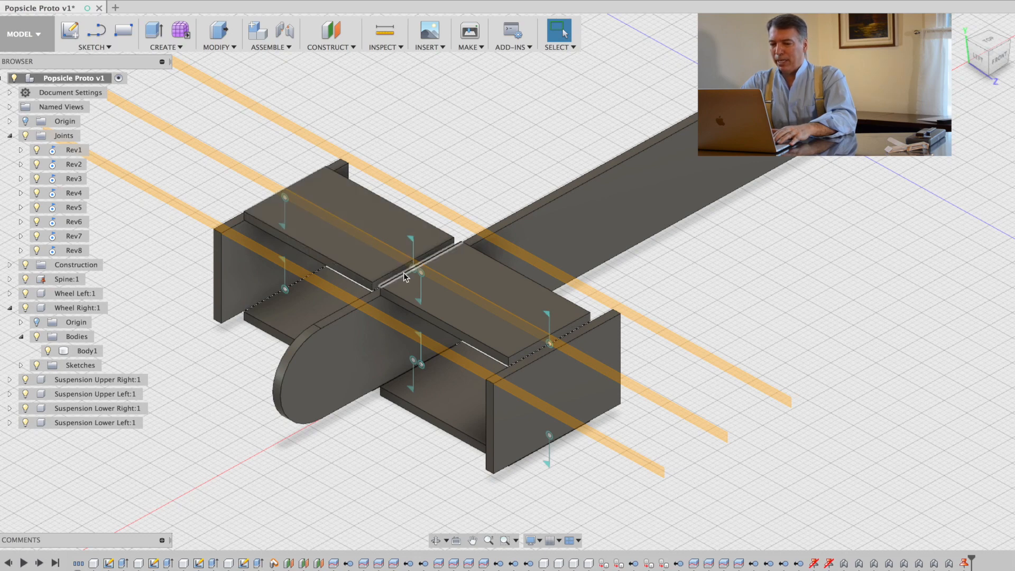
# Step: Create a motion link between joints Rev1 and Rev2 at 360 deg each, without reversing, and test it by moving one wheel downward
pyautogui.click(70, 151)
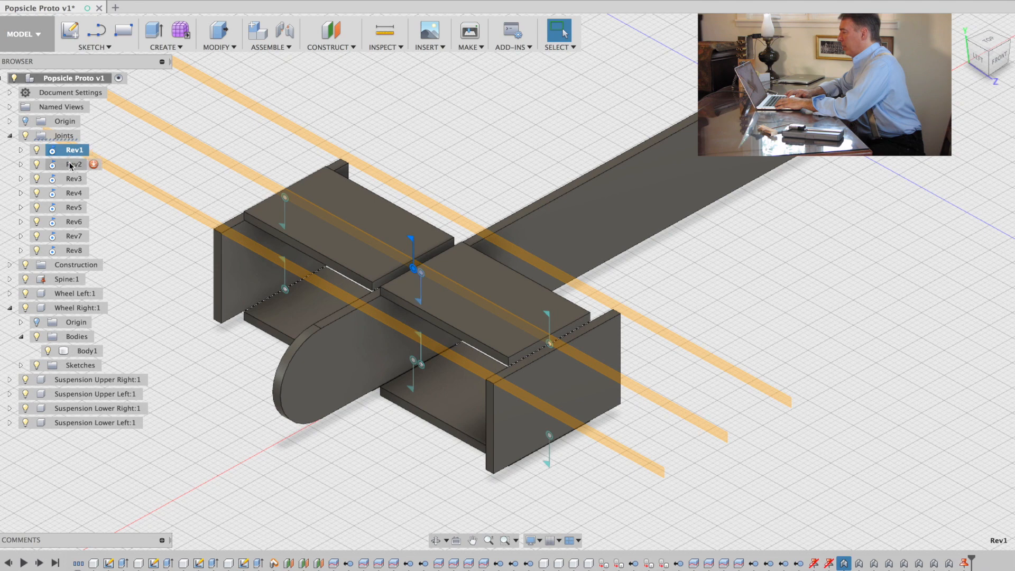
pyautogui.click(70, 165)
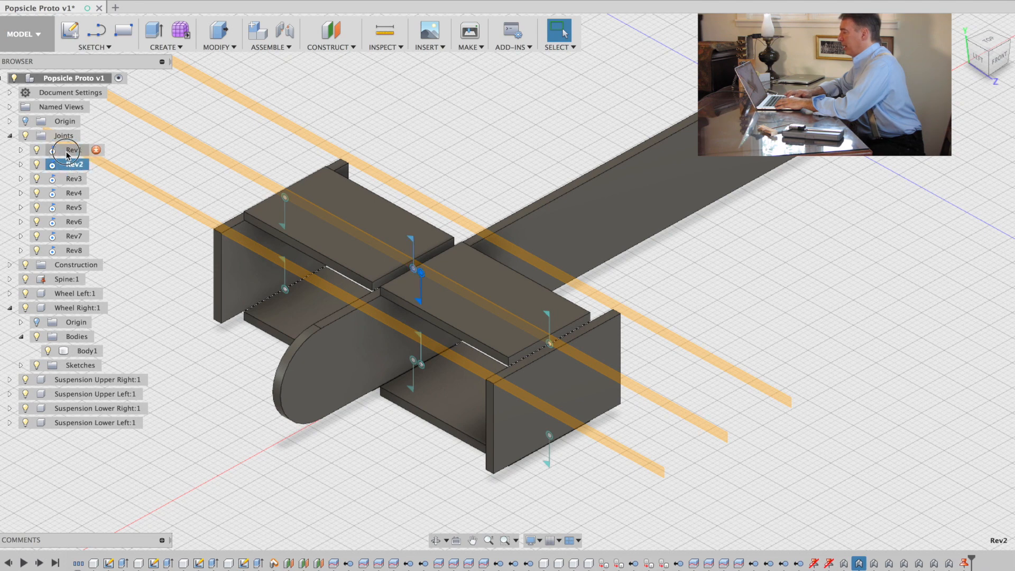
pyautogui.keyDown('shift'); pyautogui.click(68, 152); pyautogui.keyUp('shift')
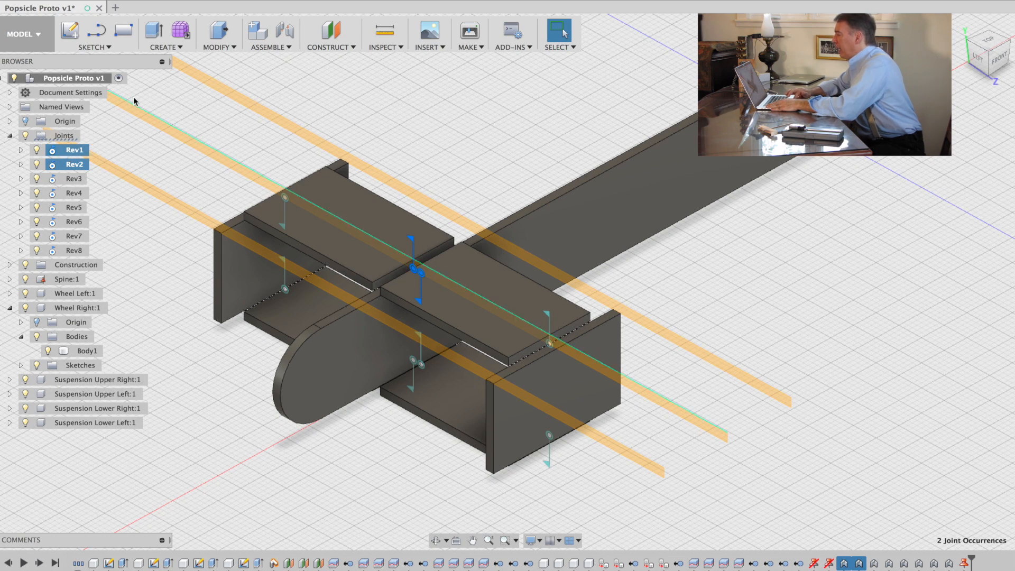
pyautogui.click(289, 48)
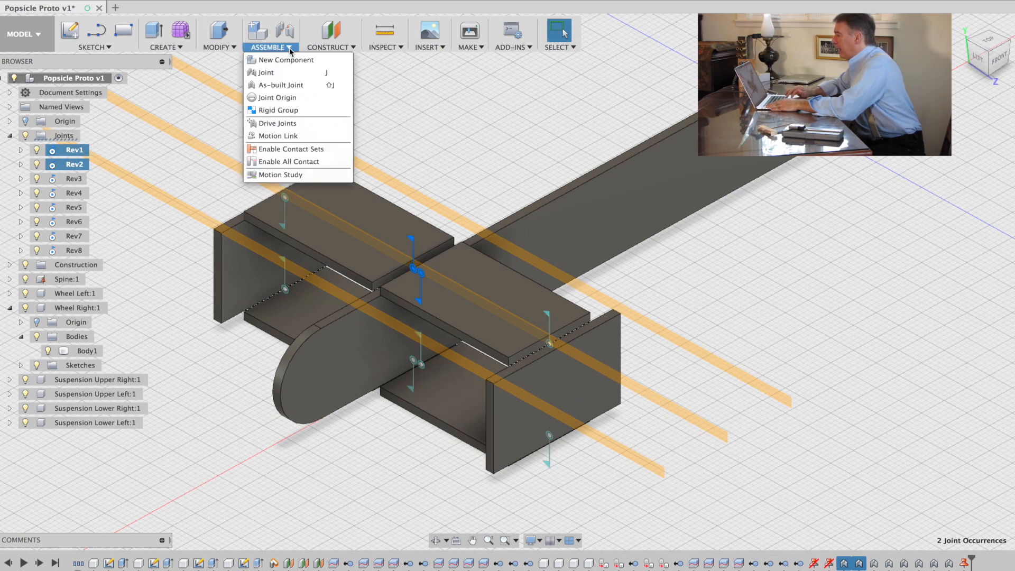
pyautogui.click(281, 135)
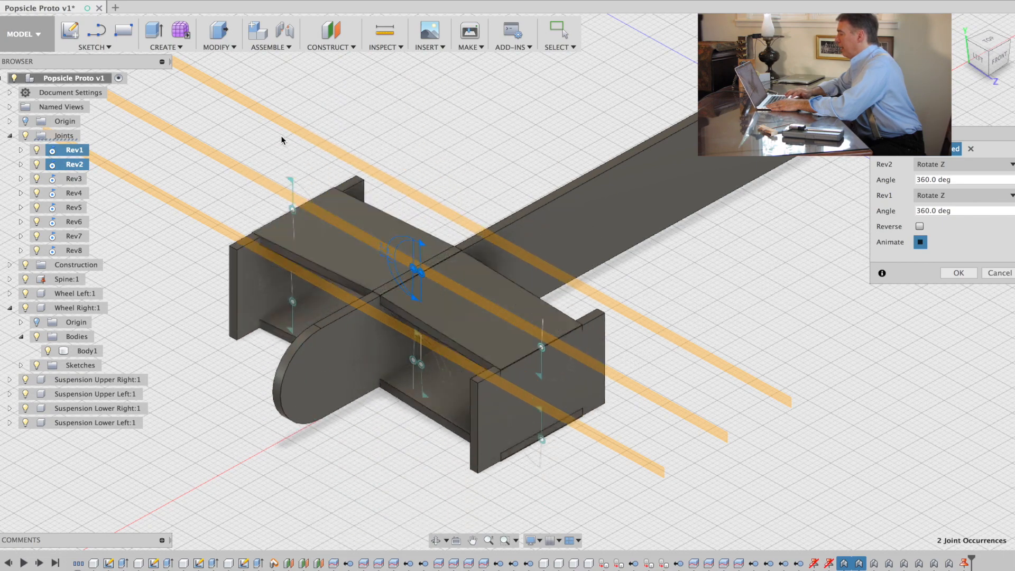
pyautogui.press('Return')
pyautogui.moveTo(551, 359); pyautogui.dragTo(546, 400)
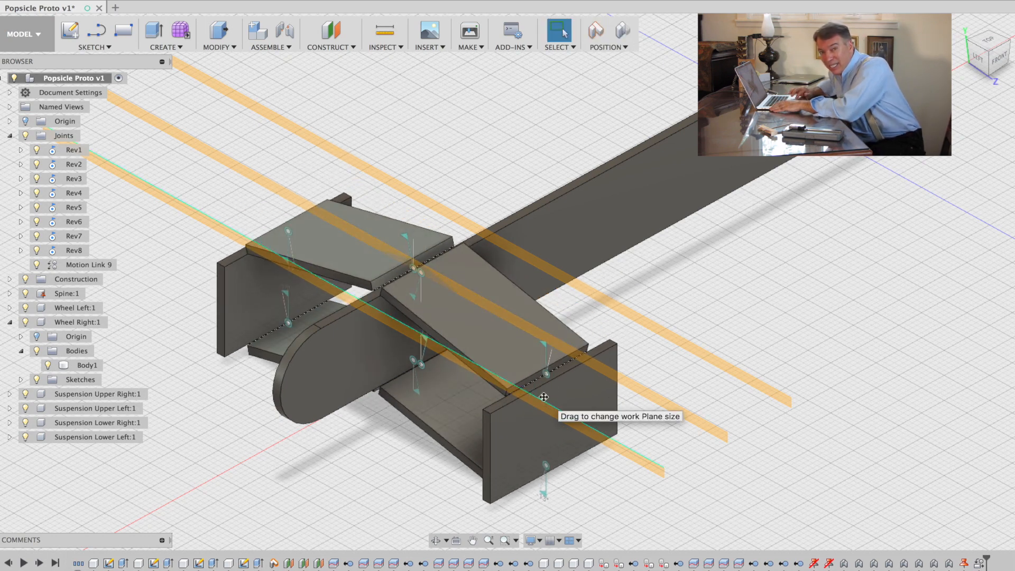